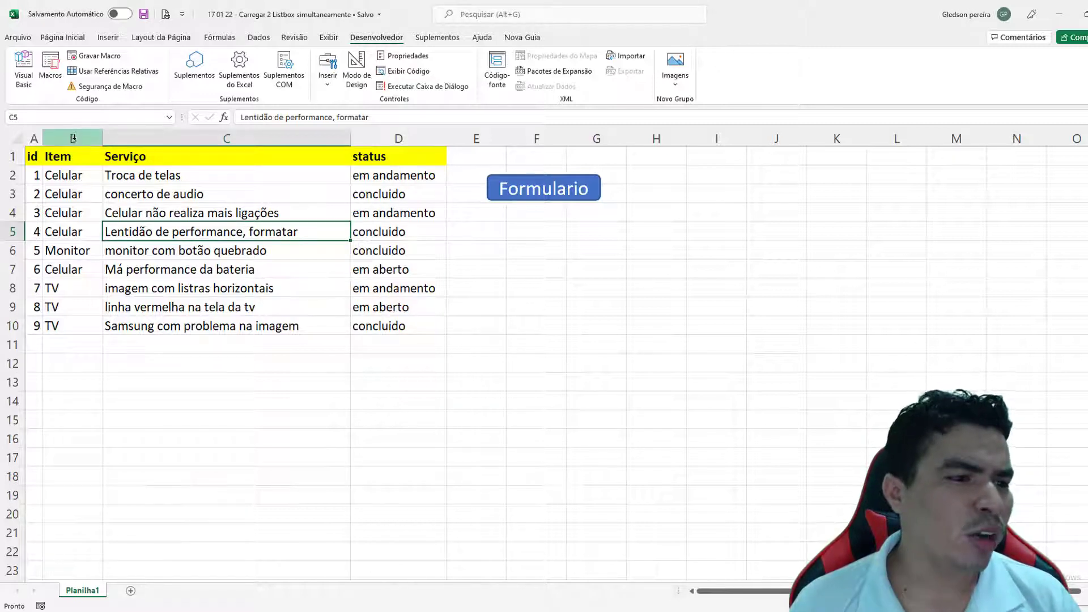
Step: Highlight the Item, Serviço and status columns, then open UserForm1 with the Formulario button
{"action": "left_click", "coordinate": [72, 139]}
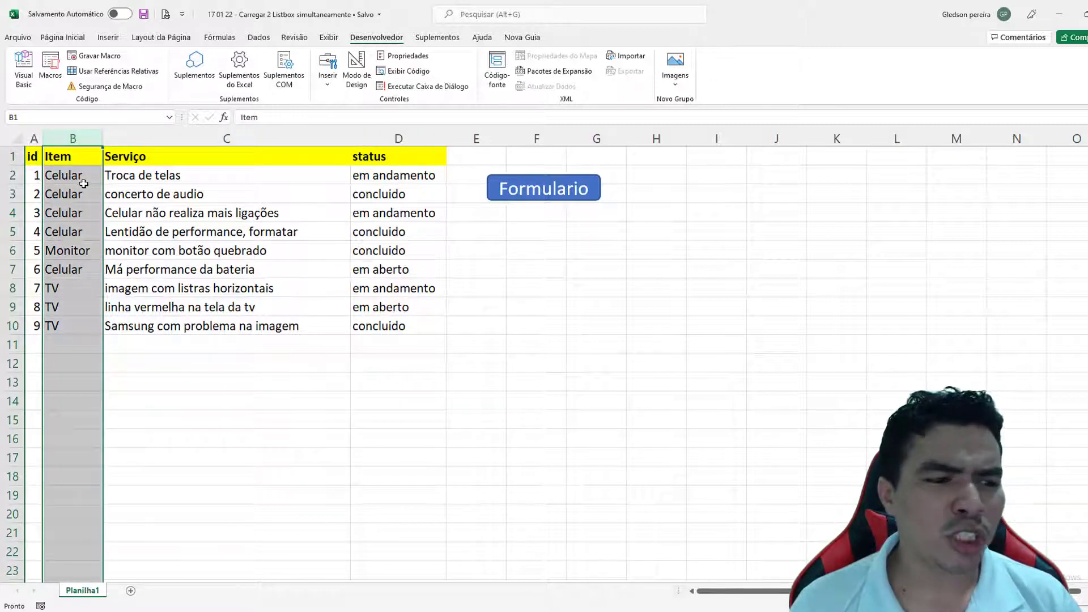
{"action": "left_click", "coordinate": [139, 213]}
{"action": "left_click", "coordinate": [199, 138]}
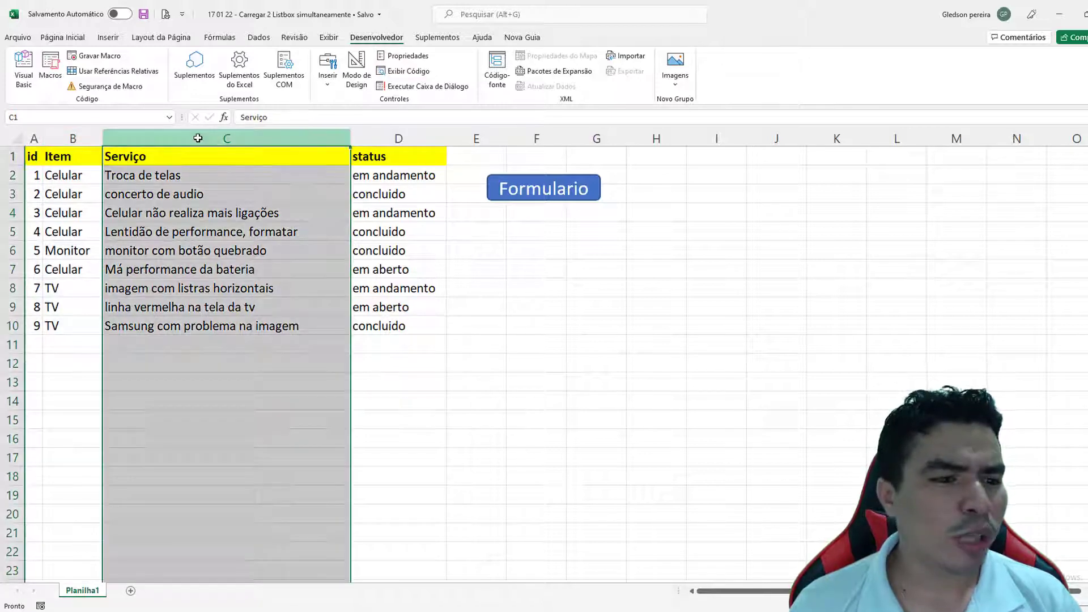
{"action": "left_click", "coordinate": [397, 139]}
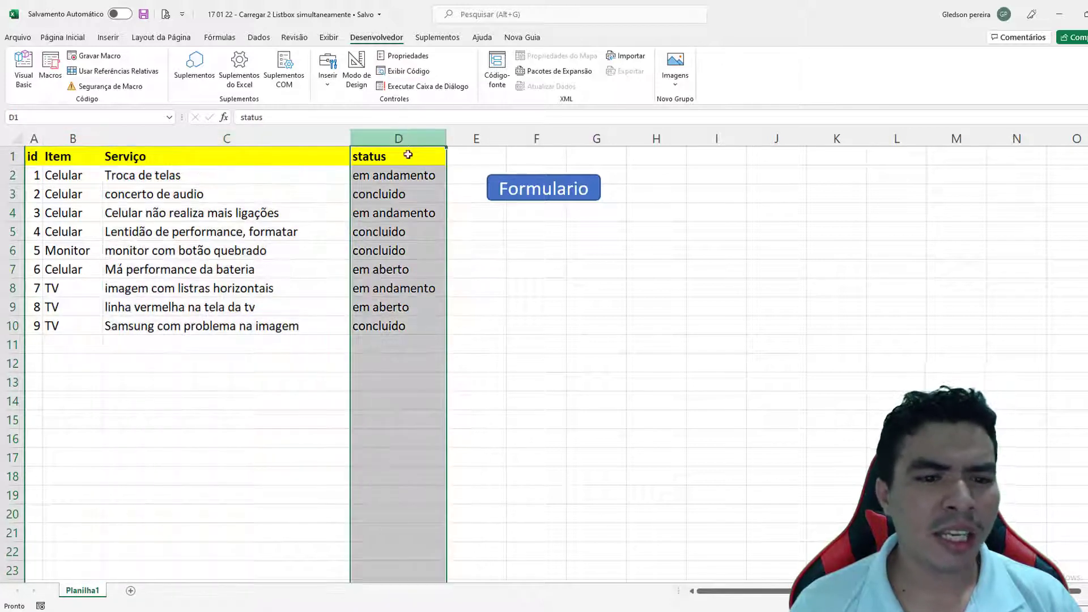
{"action": "left_click", "coordinate": [507, 282]}
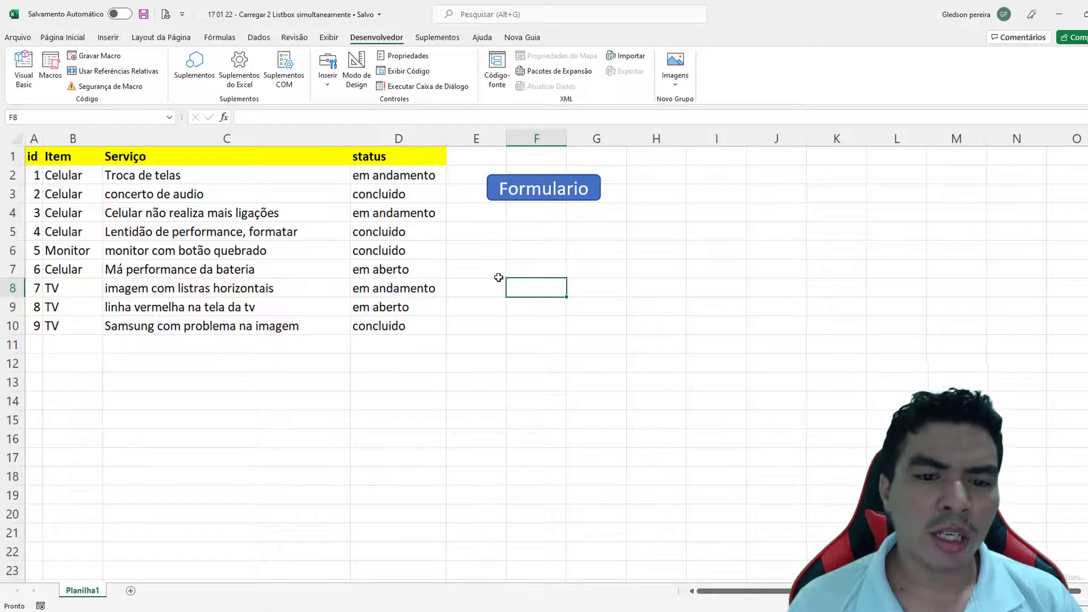
{"action": "left_click", "coordinate": [541, 203]}
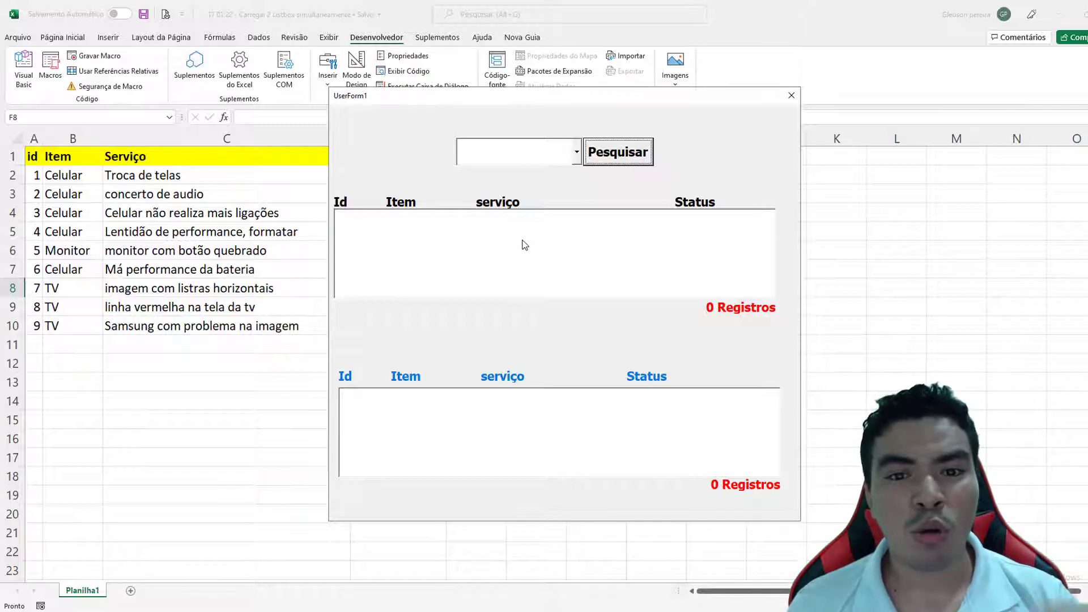
Step: Choose Celular in the item combo box and run Pesquisar; no records are returned
{"action": "left_click", "coordinate": [576, 152]}
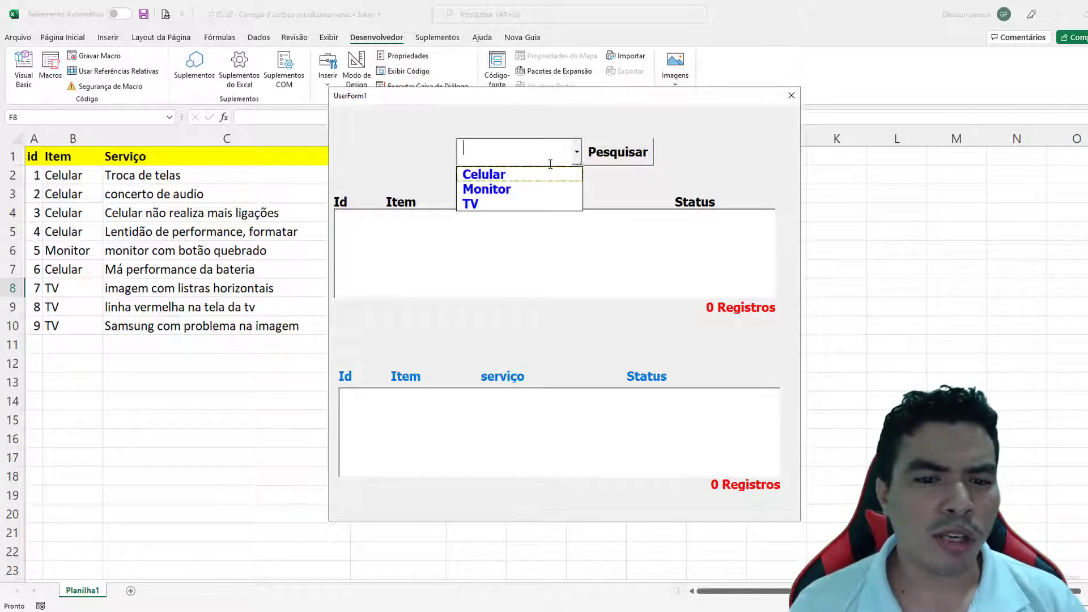
{"action": "left_click", "coordinate": [519, 179]}
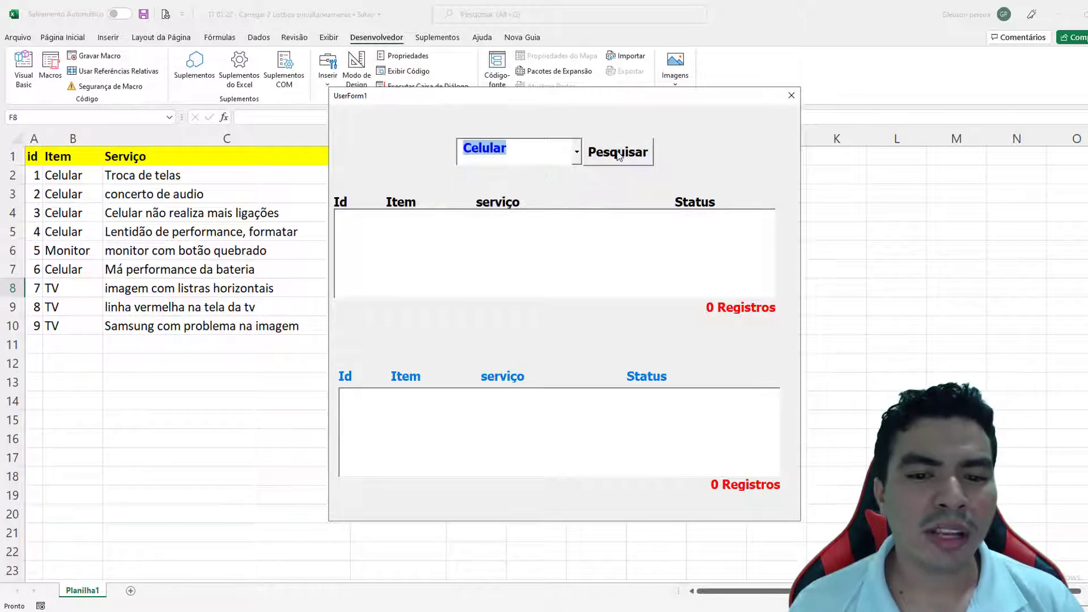
{"action": "left_click", "coordinate": [617, 158]}
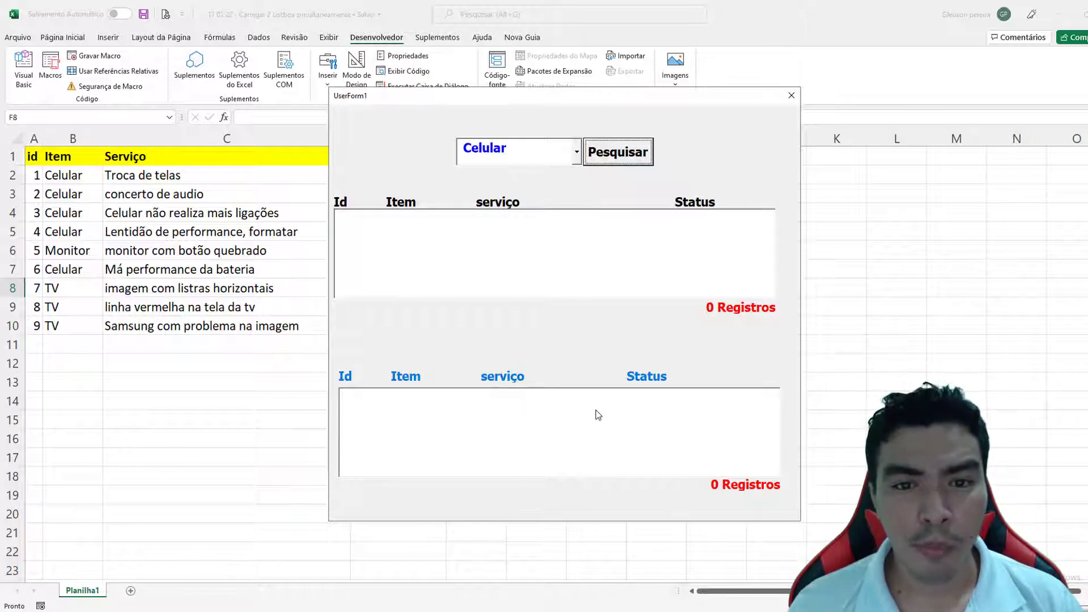
Step: Close the search form and open the Visual Basic editor from the Developer tab
{"action": "left_click", "coordinate": [791, 97]}
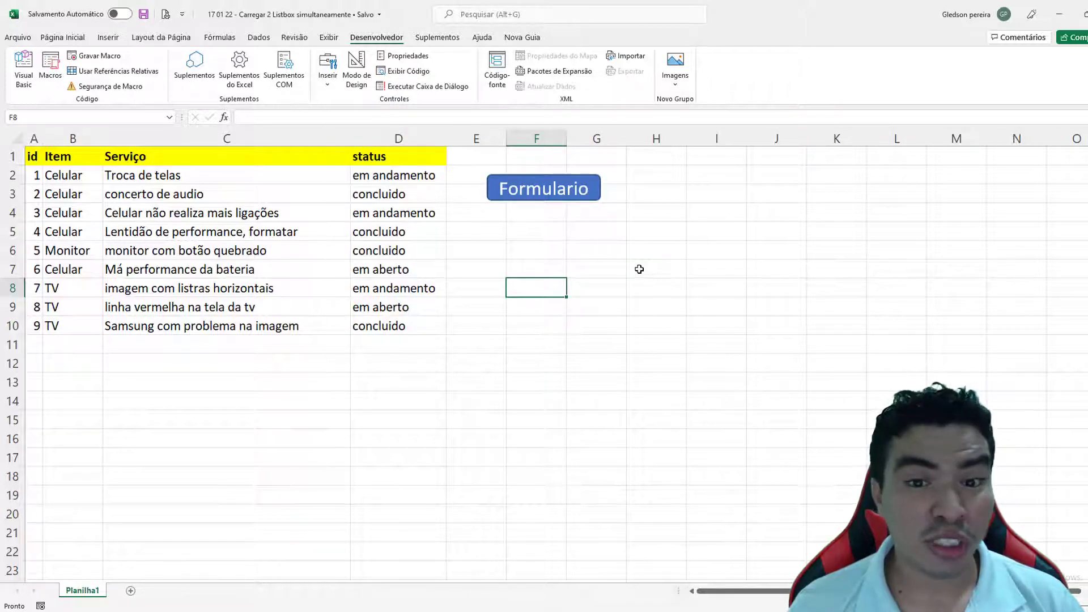
{"action": "left_click", "coordinate": [611, 263]}
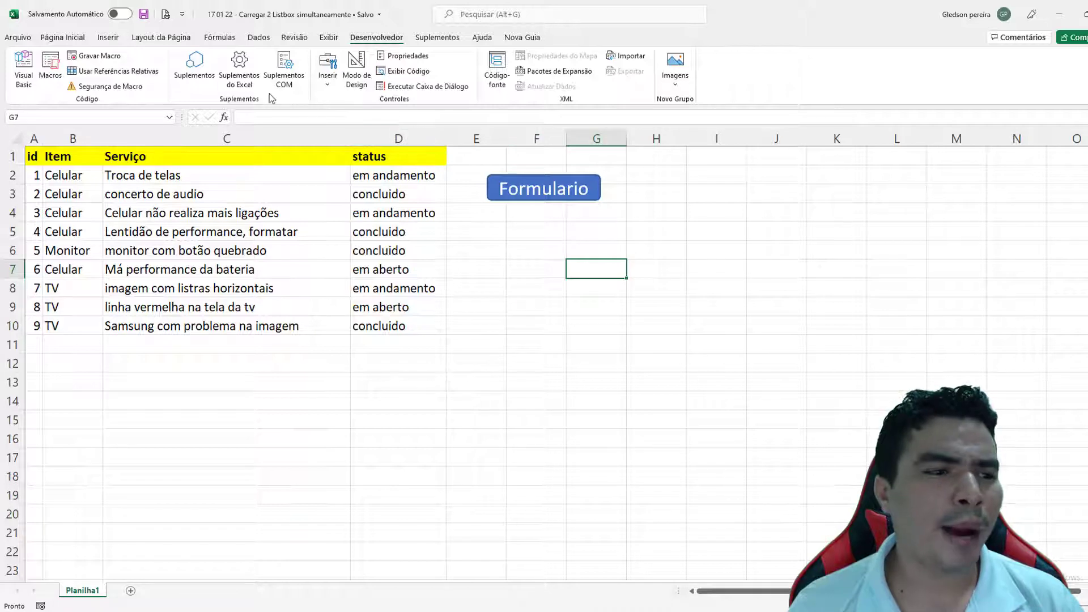
{"action": "left_click", "coordinate": [27, 69]}
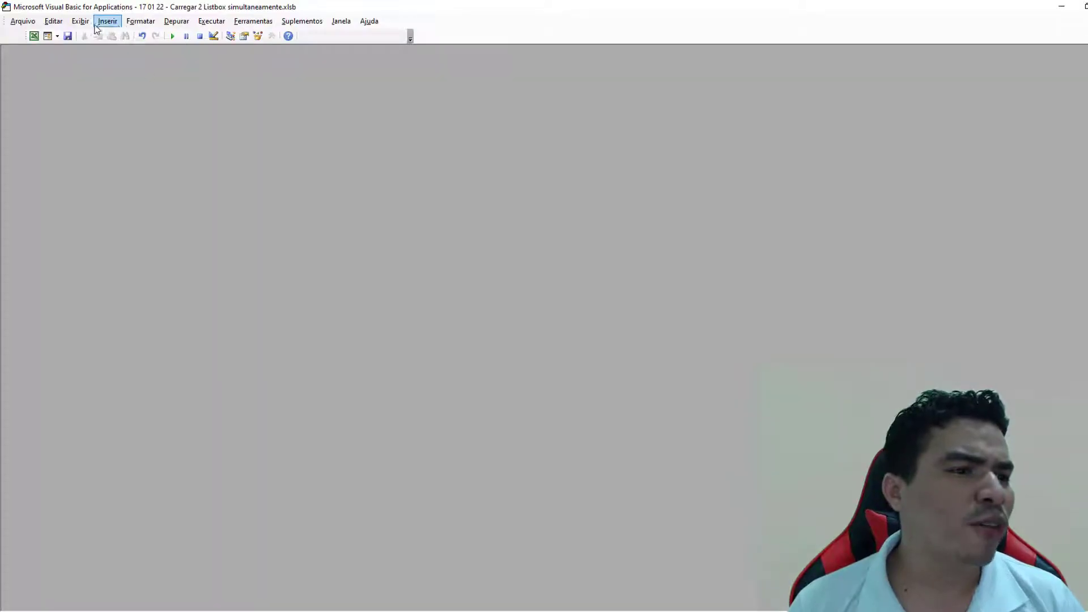
Step: Show the Project Explorer via Exibir and open UserForm1 in the form designer
{"action": "left_click", "coordinate": [80, 21]}
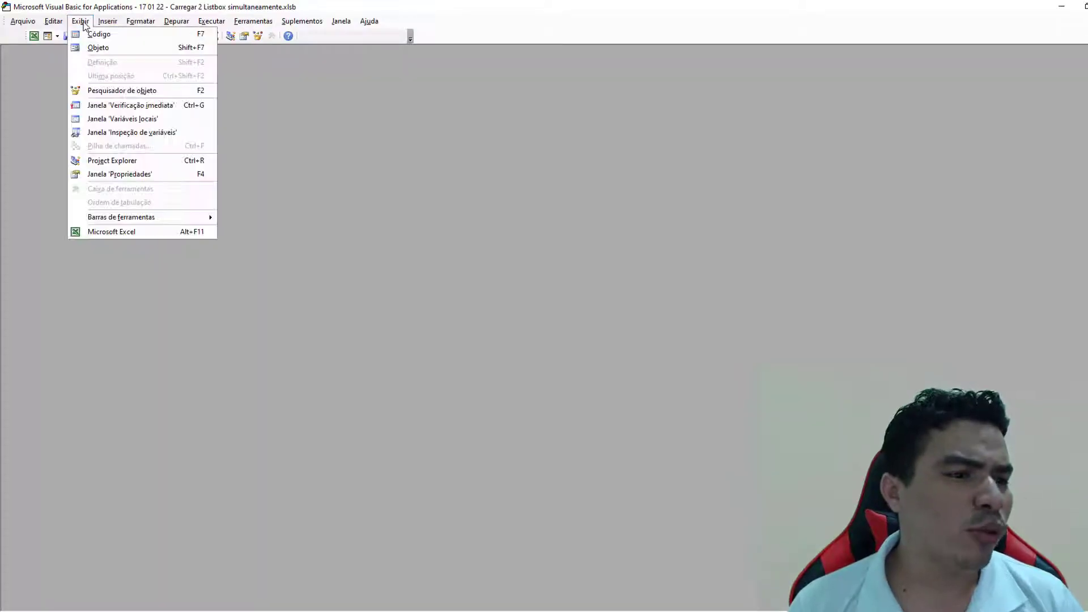
{"action": "left_click", "coordinate": [149, 161]}
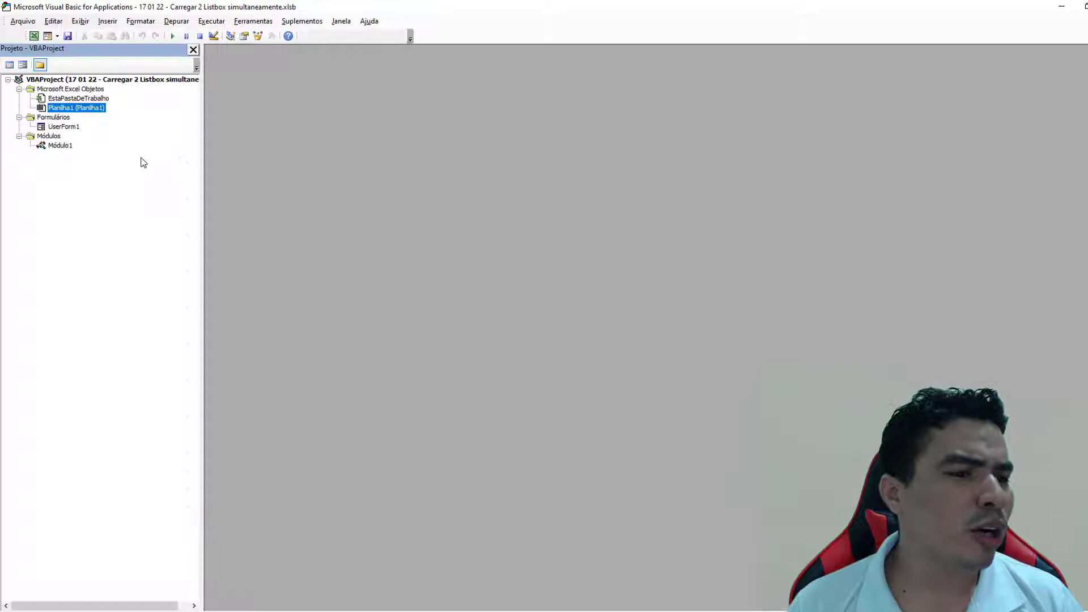
{"action": "double_click", "coordinate": [63, 127]}
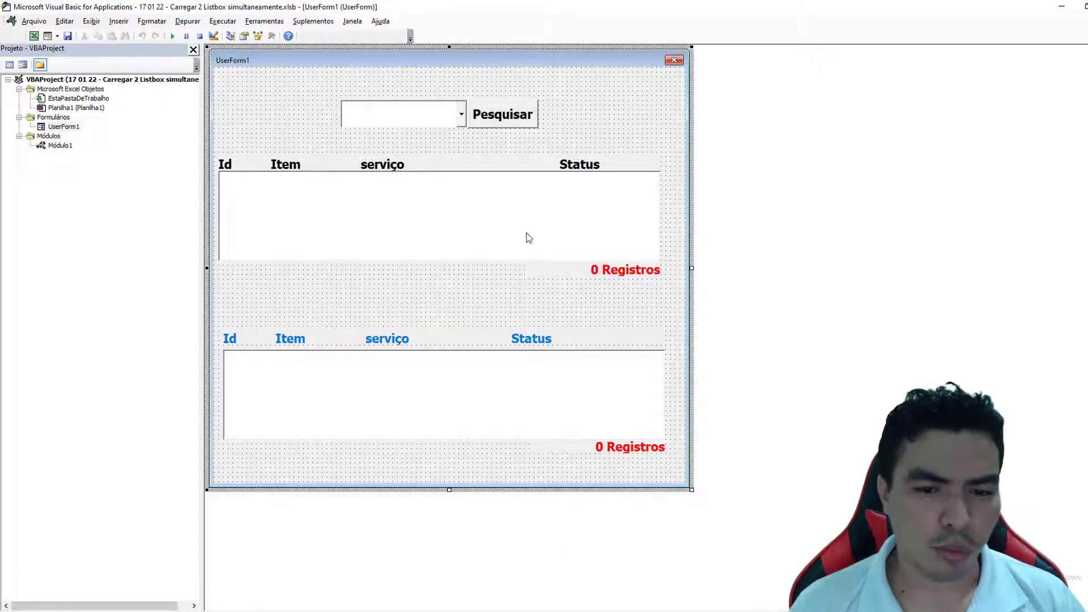
Step: Check the names ComboBox1, ListBox1, ListBox2, LblCont1 and LblCont2 in the Properties window
{"action": "left_click", "coordinate": [430, 120]}
{"action": "right_click", "coordinate": [430, 120]}
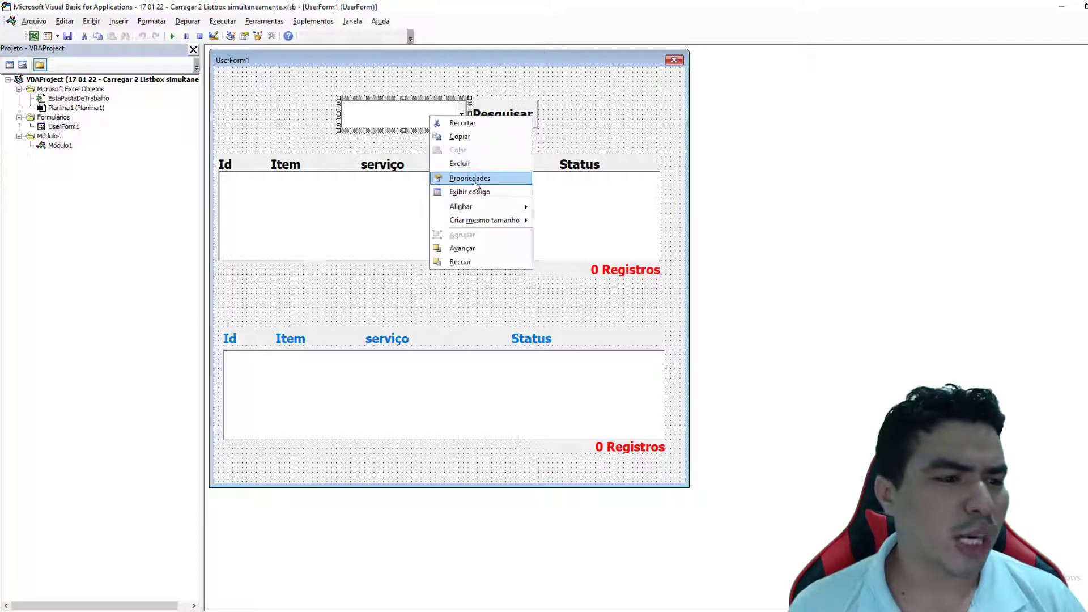
{"action": "left_click", "coordinate": [456, 177]}
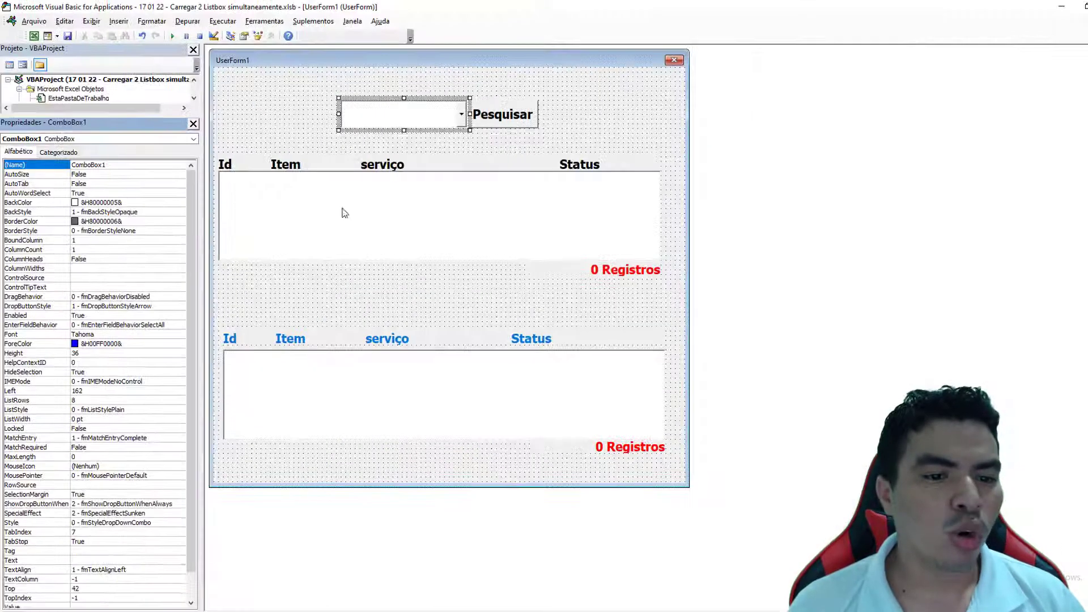
{"action": "left_click", "coordinate": [379, 215]}
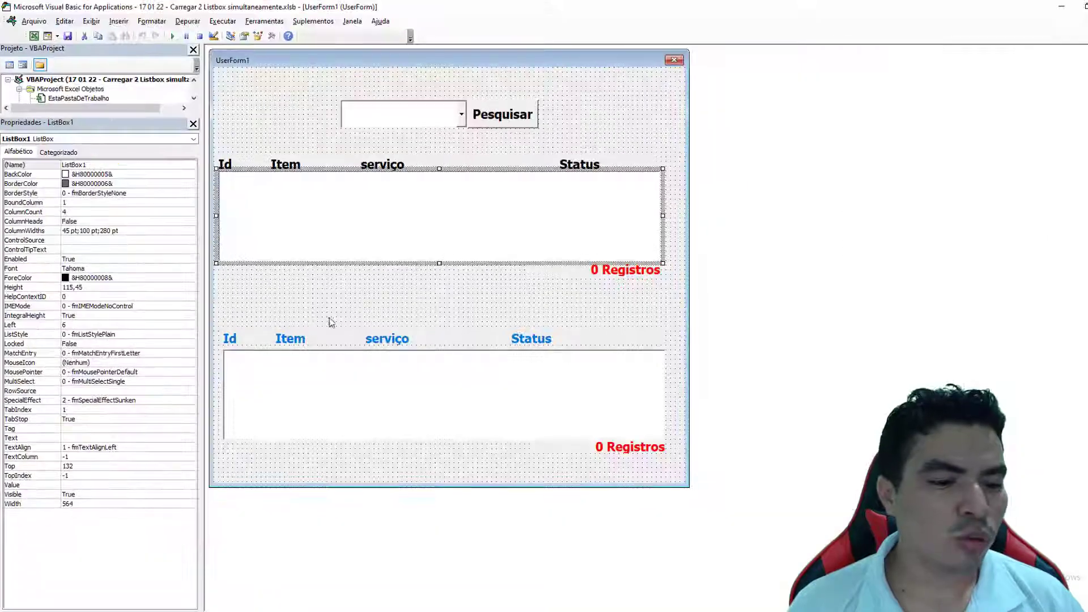
{"action": "left_click", "coordinate": [335, 368]}
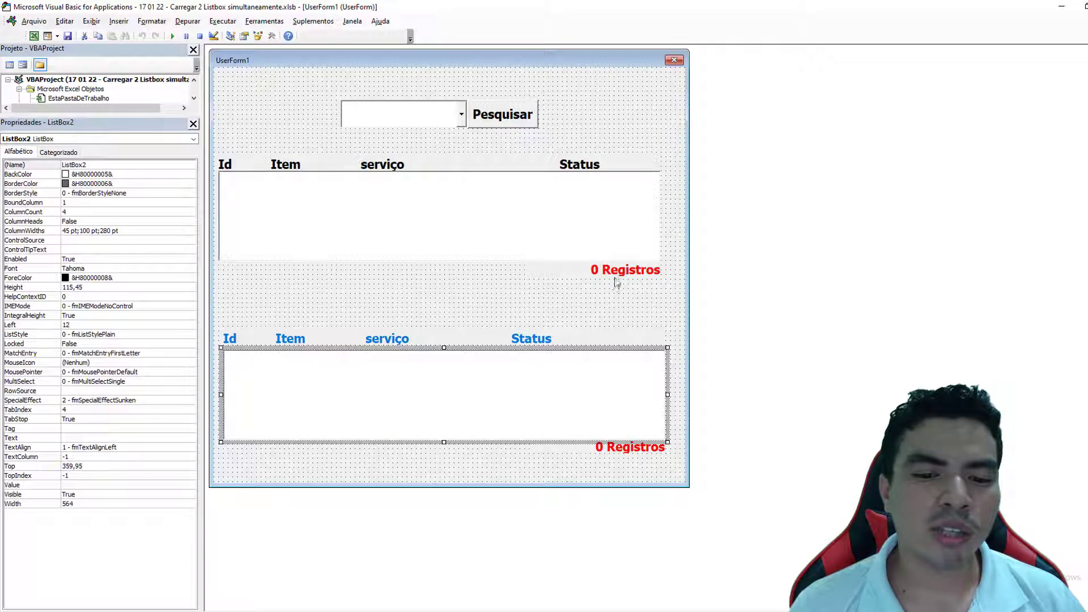
{"action": "left_click", "coordinate": [615, 273]}
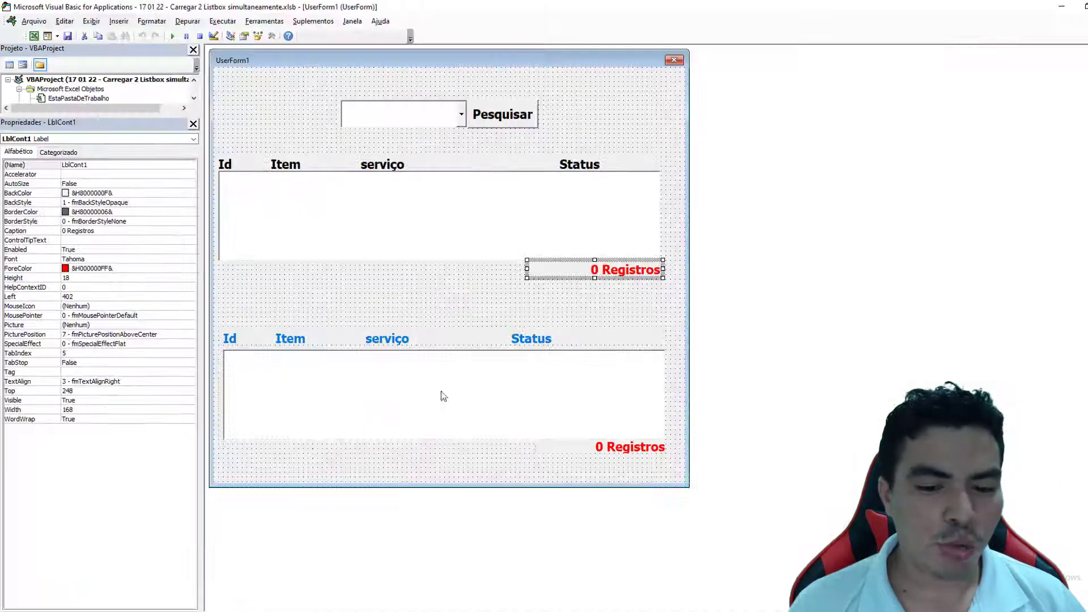
{"action": "left_click", "coordinate": [611, 447]}
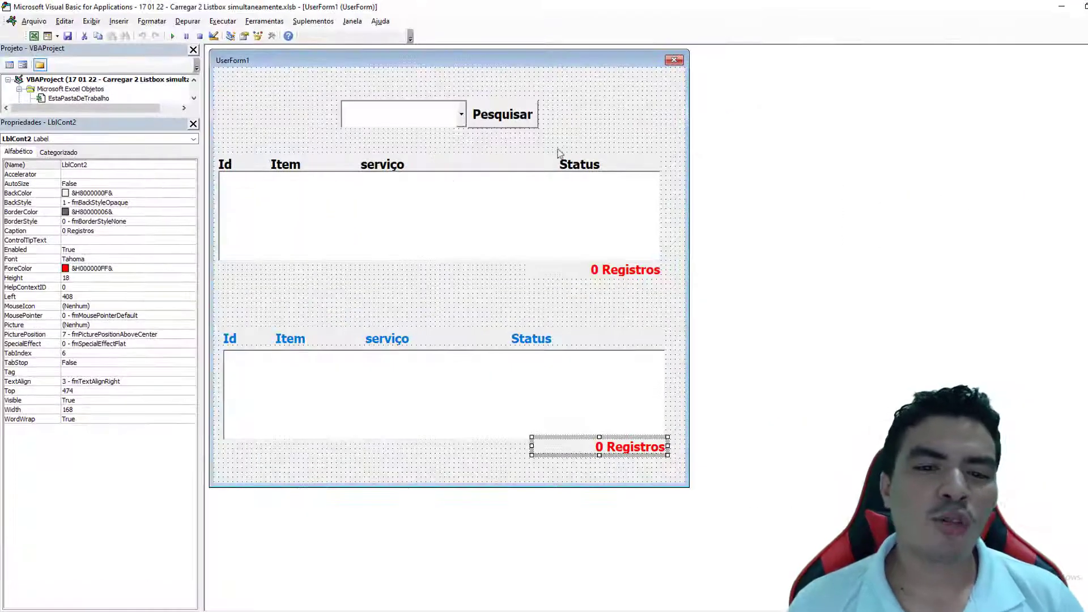
{"action": "left_click", "coordinate": [569, 128]}
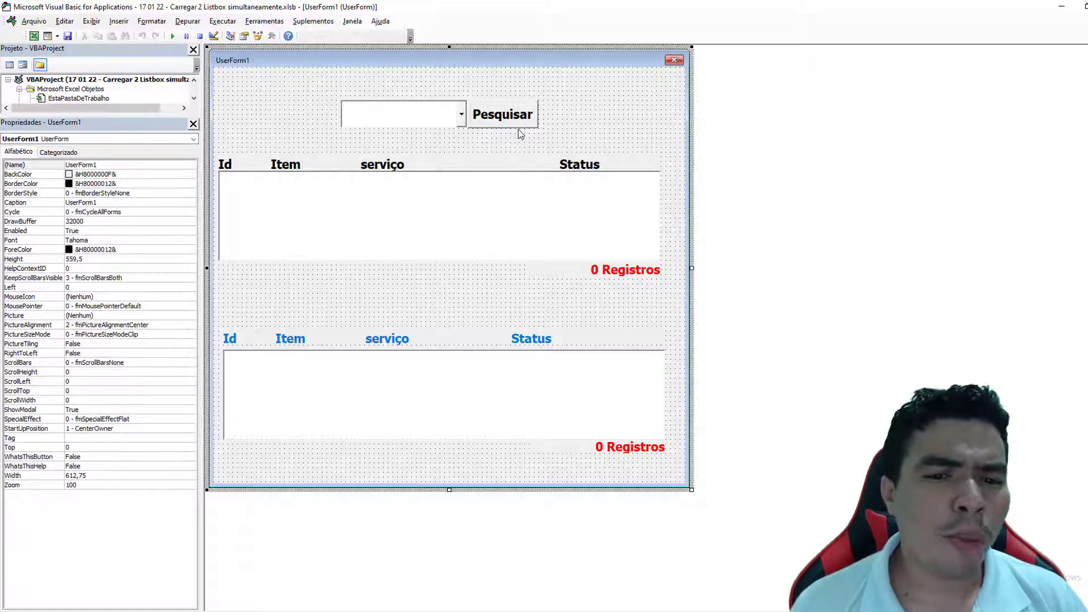
Step: Open the Pesquisar button's click routine and declare Dim Linha As Integer
{"action": "double_click", "coordinate": [488, 123]}
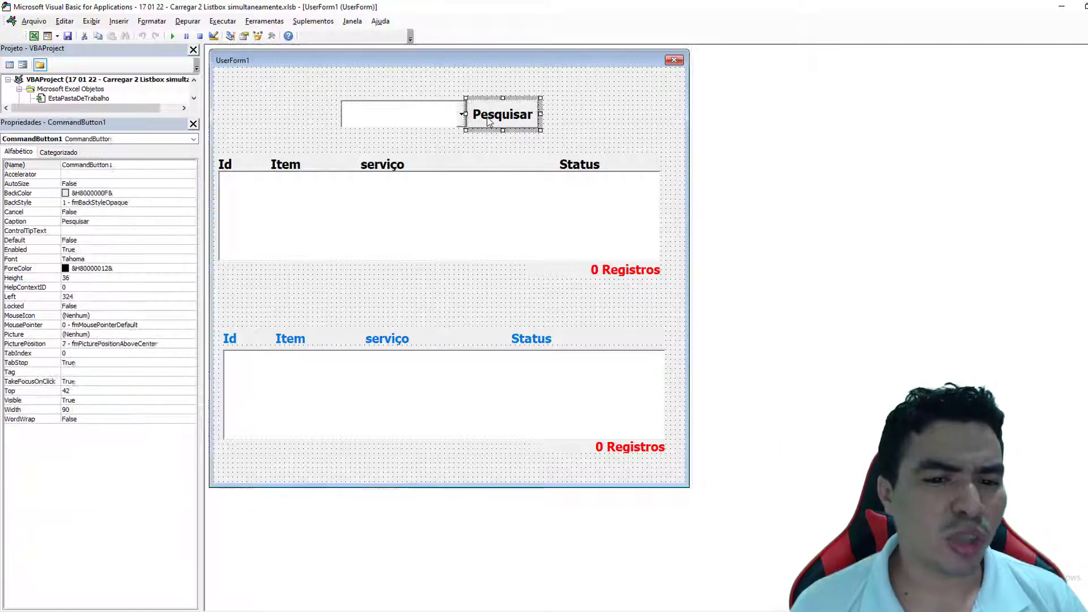
{"action": "type", "text": "d"}
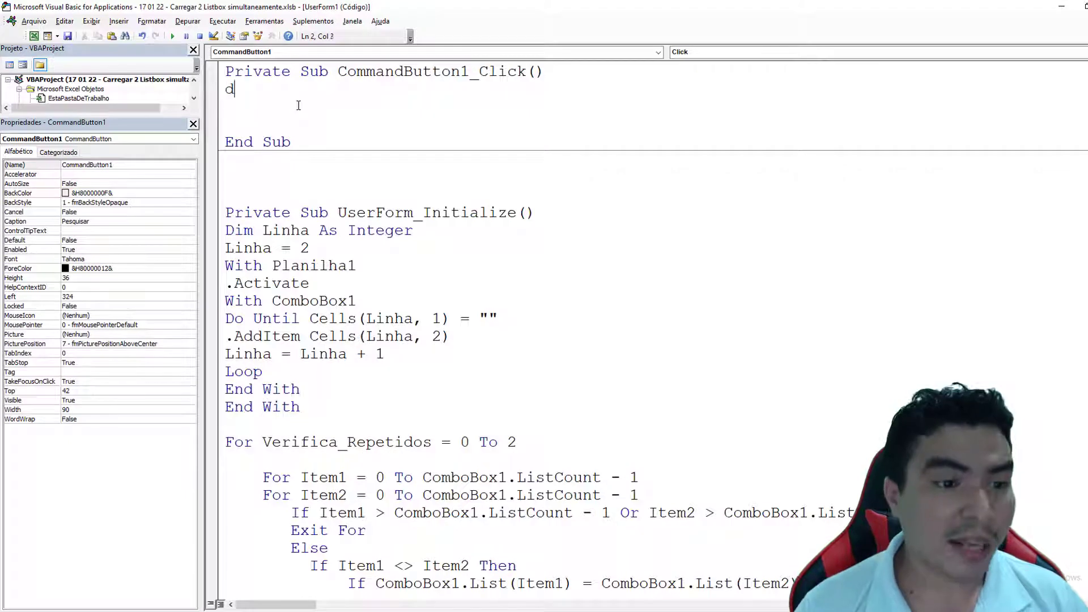
{"action": "type", "text": "im Linh"}
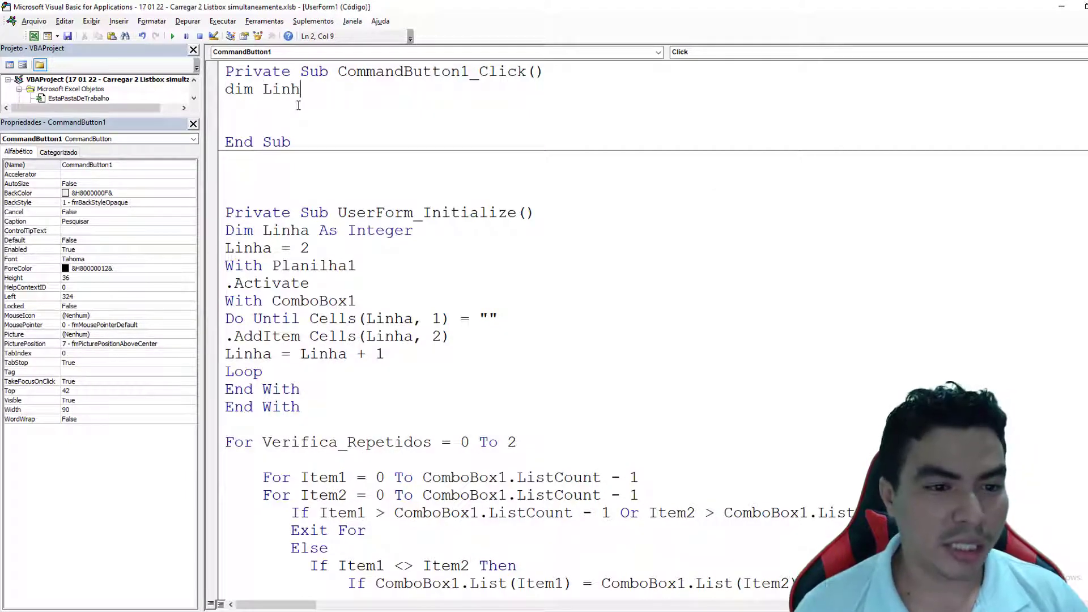
{"action": "type", "text": "a as int"}
{"action": "key", "text": "Tab"}
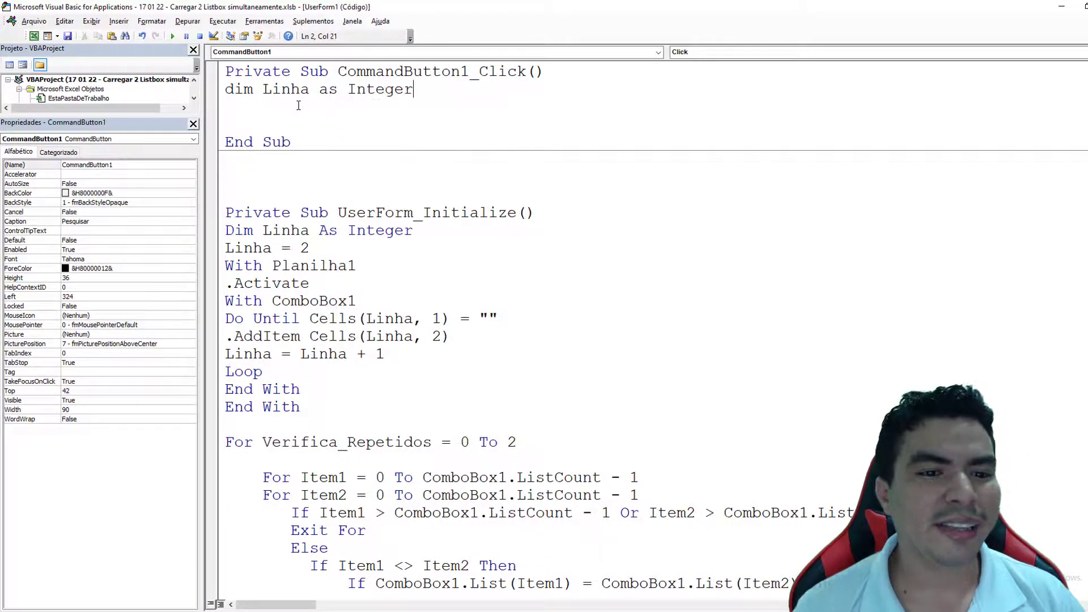
{"action": "key", "text": "Return"}
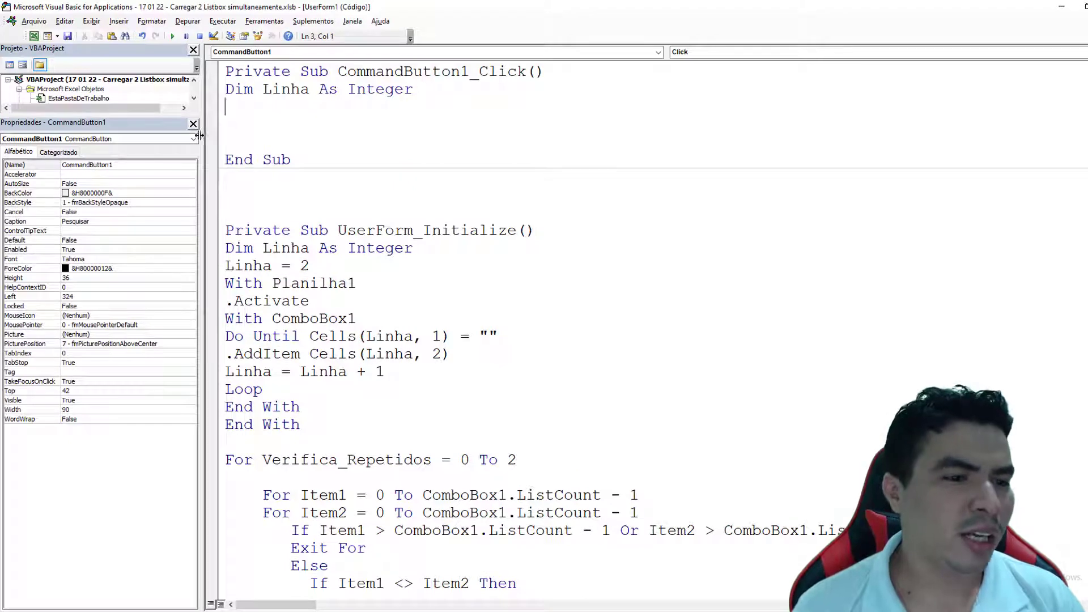
Step: Show on the worksheet that the data sheet is named Planilha1
{"action": "left_click", "coordinate": [194, 124]}
{"action": "left_click", "coordinate": [34, 35]}
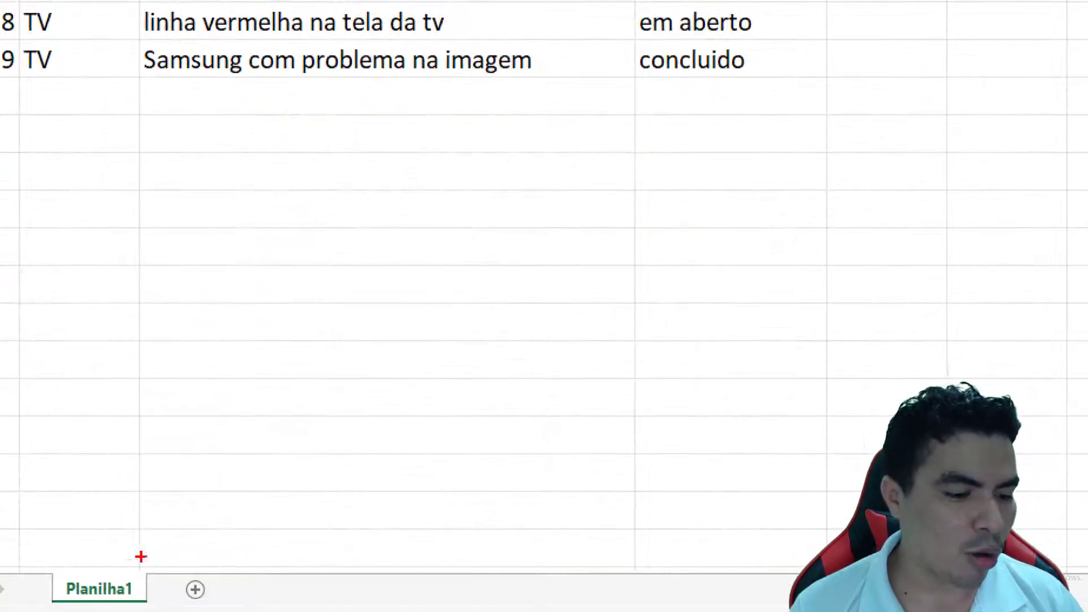
{"action": "left_click_drag", "start_coordinate": [125, 565], "coordinate": [241, 495]}
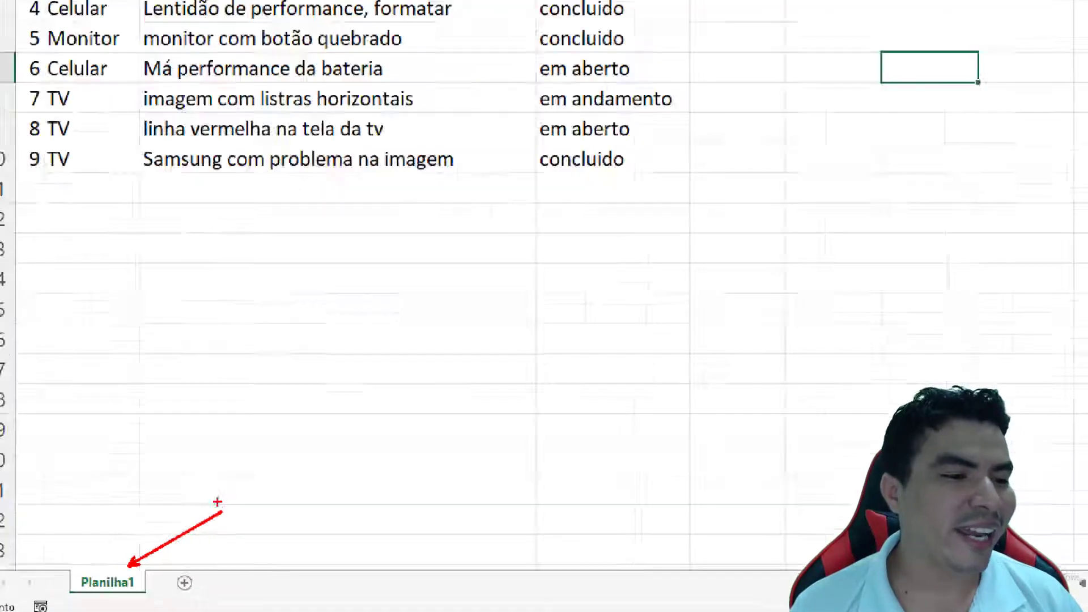
{"action": "left_click", "coordinate": [24, 79]}
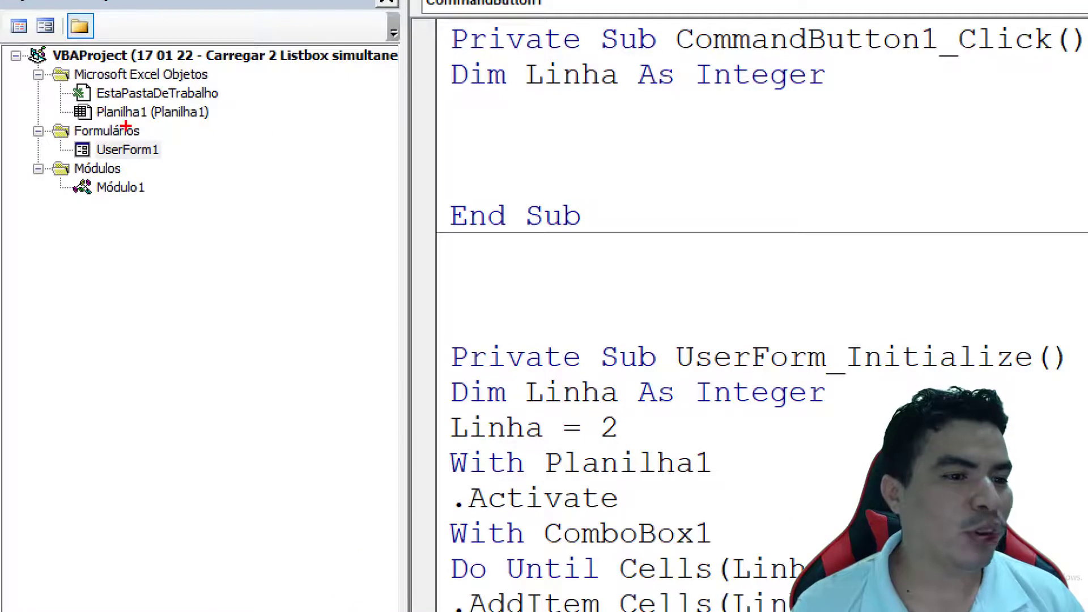
{"action": "left_click_drag", "start_coordinate": [126, 125], "coordinate": [191, 199]}
{"action": "mouse_move", "coordinate": [91, 124]}
{"action": "left_mouse_down"}
{"action": "mouse_move", "coordinate": [502, 146]}
{"action": "mouse_move", "coordinate": [557, 115]}
{"action": "left_mouse_up"}
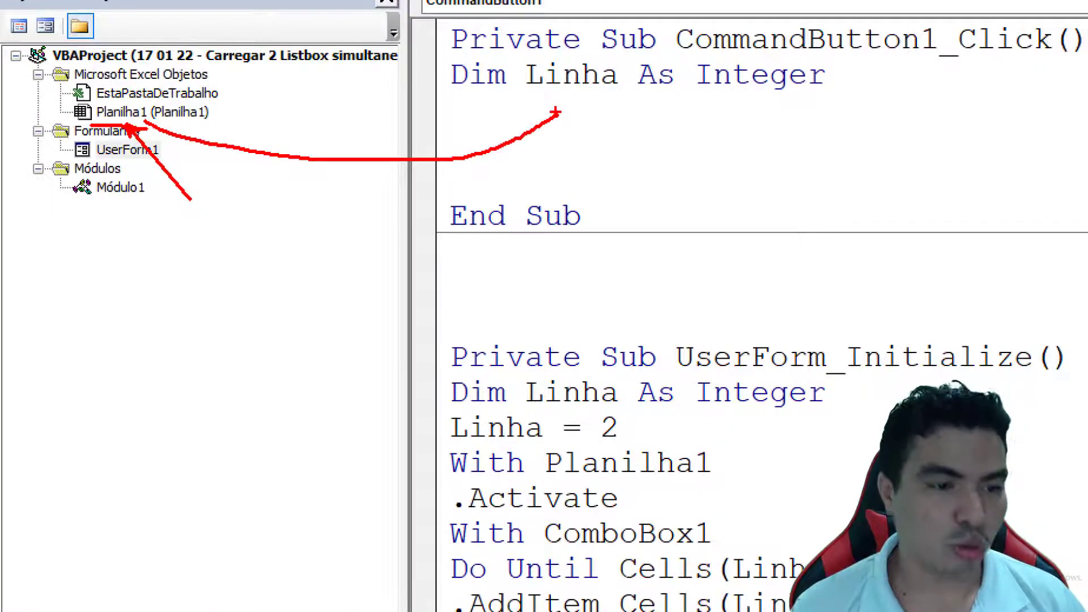
{"action": "key", "text": "Escape"}
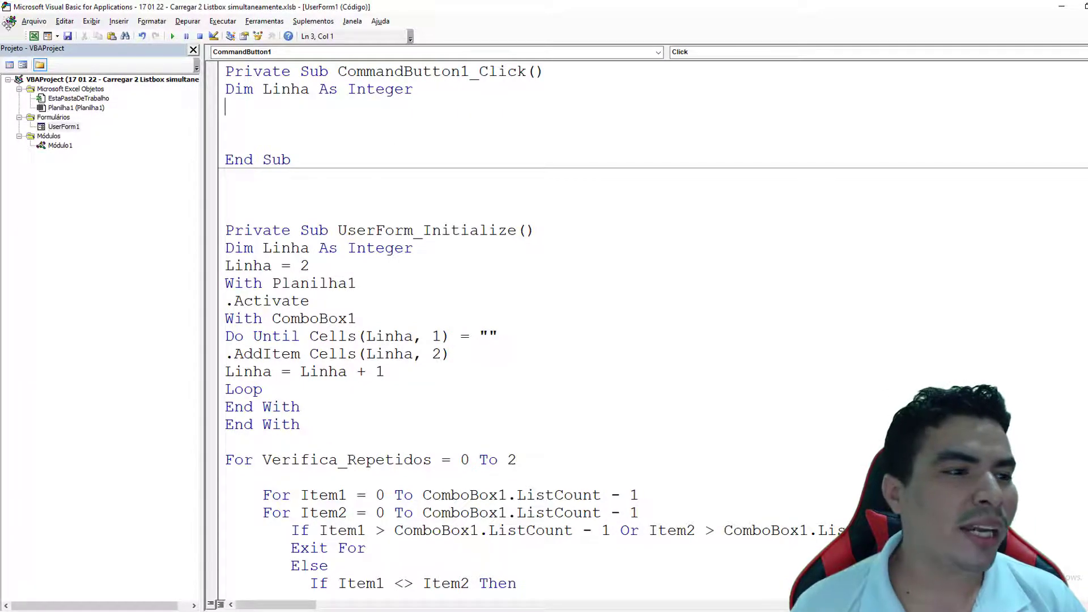
{"action": "left_click", "coordinate": [34, 36]}
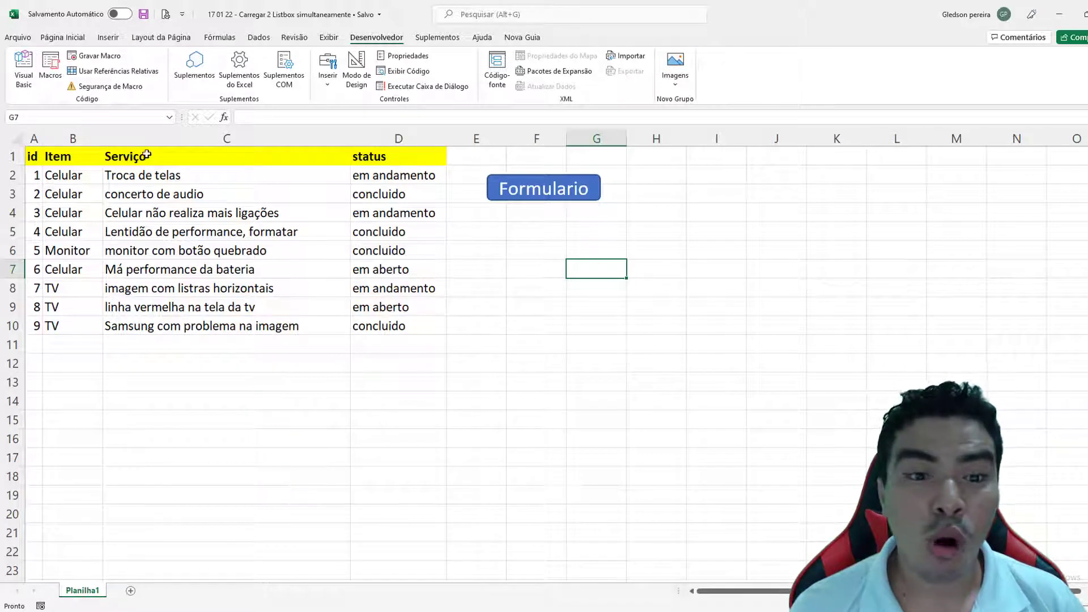
{"action": "left_click", "coordinate": [24, 68]}
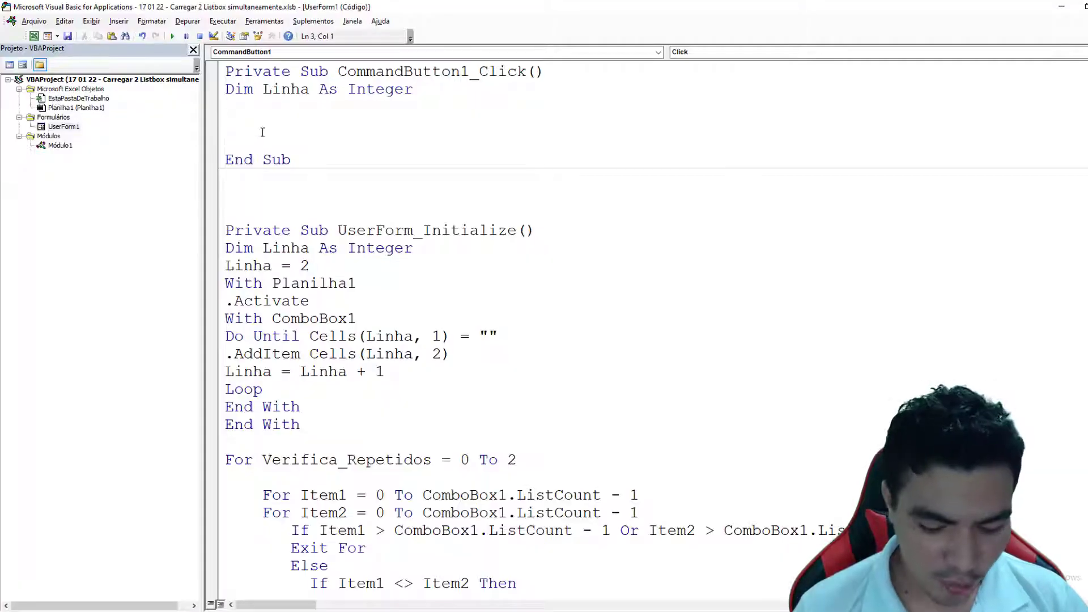
Step: Add Linha = 2, since the data starts on row 2
{"action": "type", "text": "linha ="}
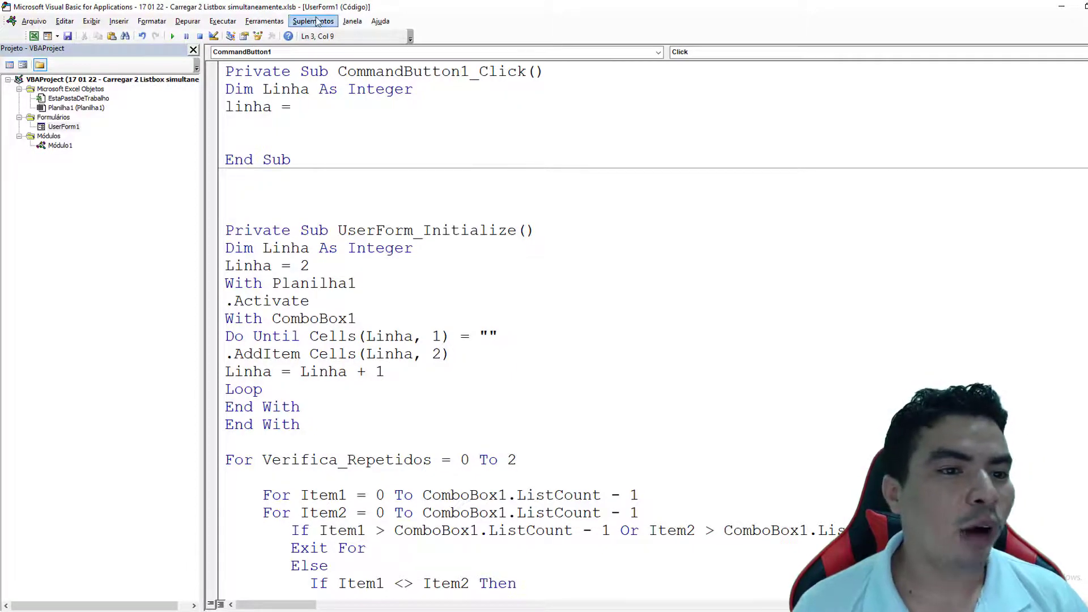
{"action": "left_click_drag", "start_coordinate": [317, 7], "coordinate": [379, 249]}
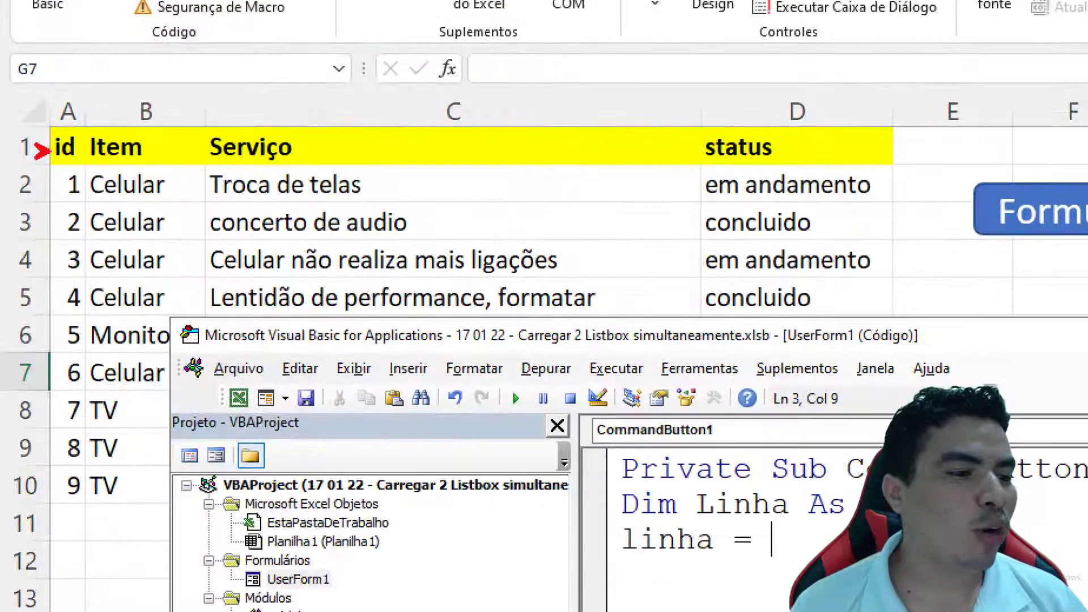
{"action": "left_click_drag", "start_coordinate": [48, 186], "coordinate": [3, 198]}
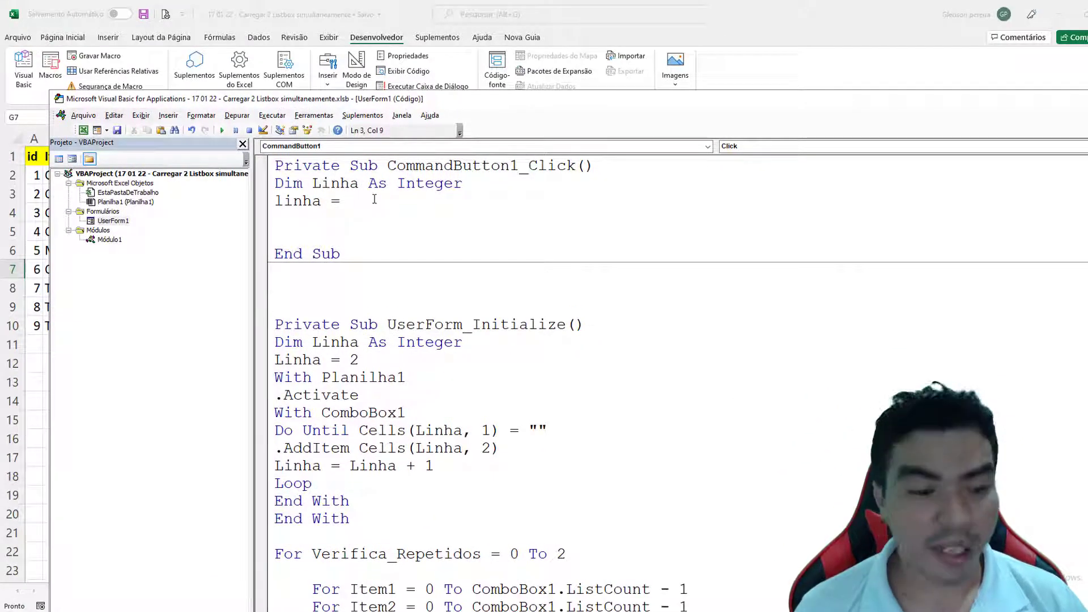
{"action": "type", "text": "2"}
{"action": "key", "text": "Return"}
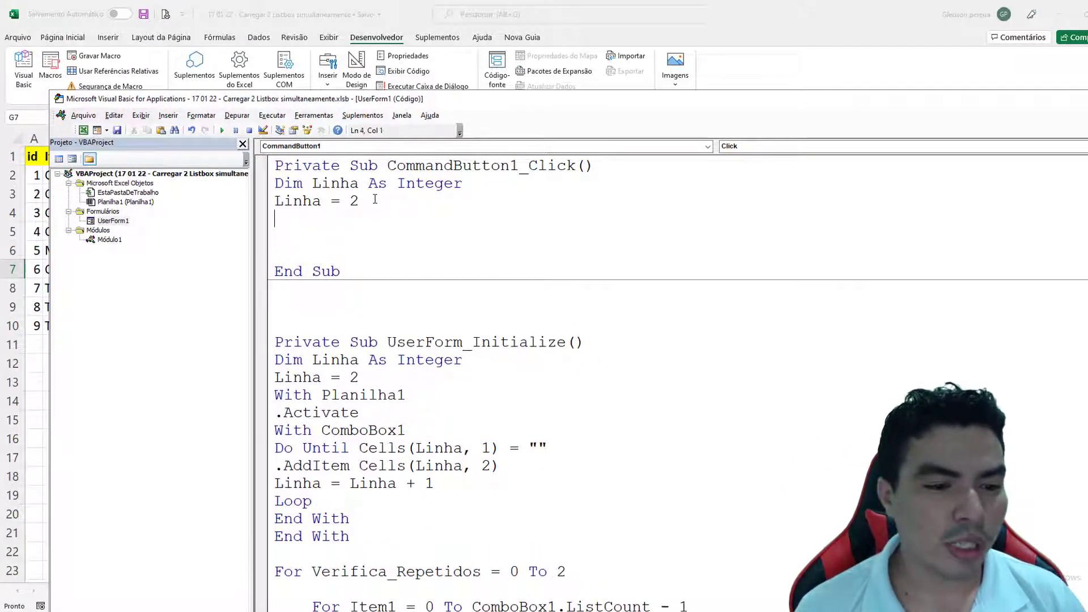
{"action": "key", "text": "Return"}
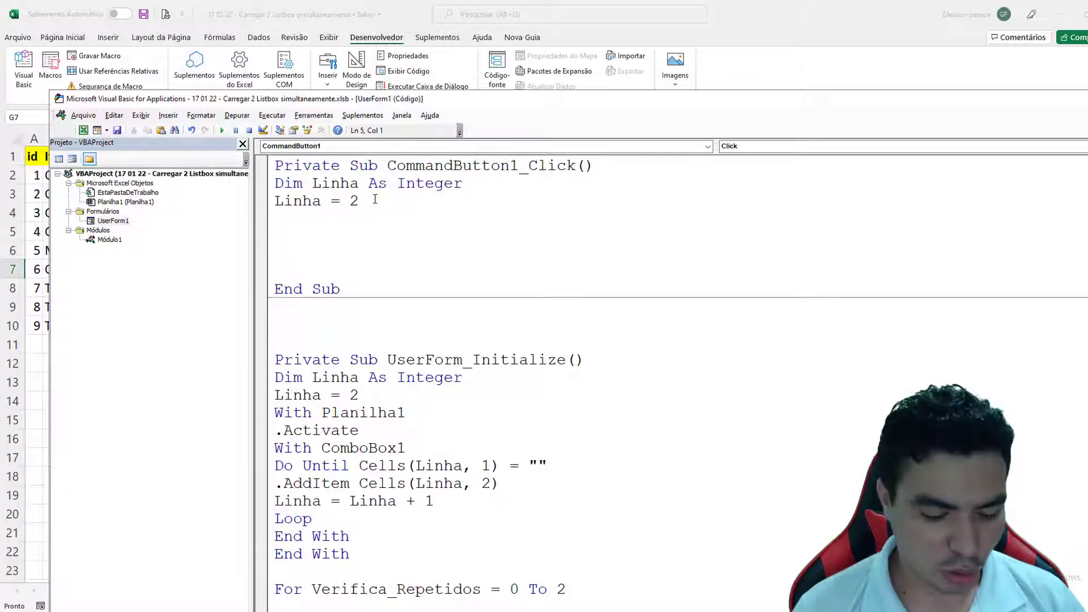
Step: Add With Planilha1 followed by .Activate
{"action": "type", "text": "with "}
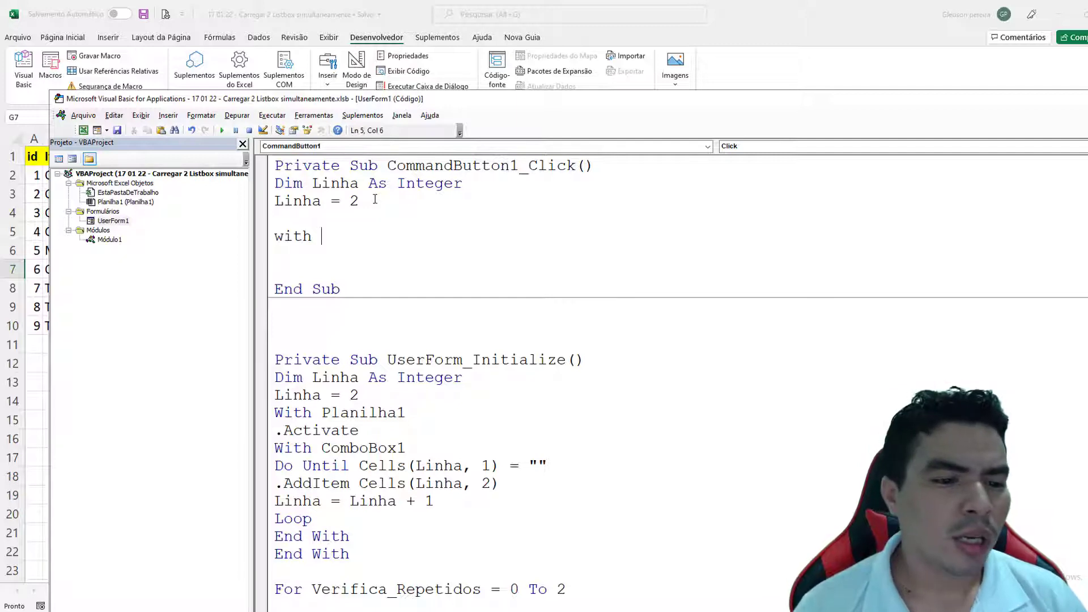
{"action": "type", "text": "pl"}
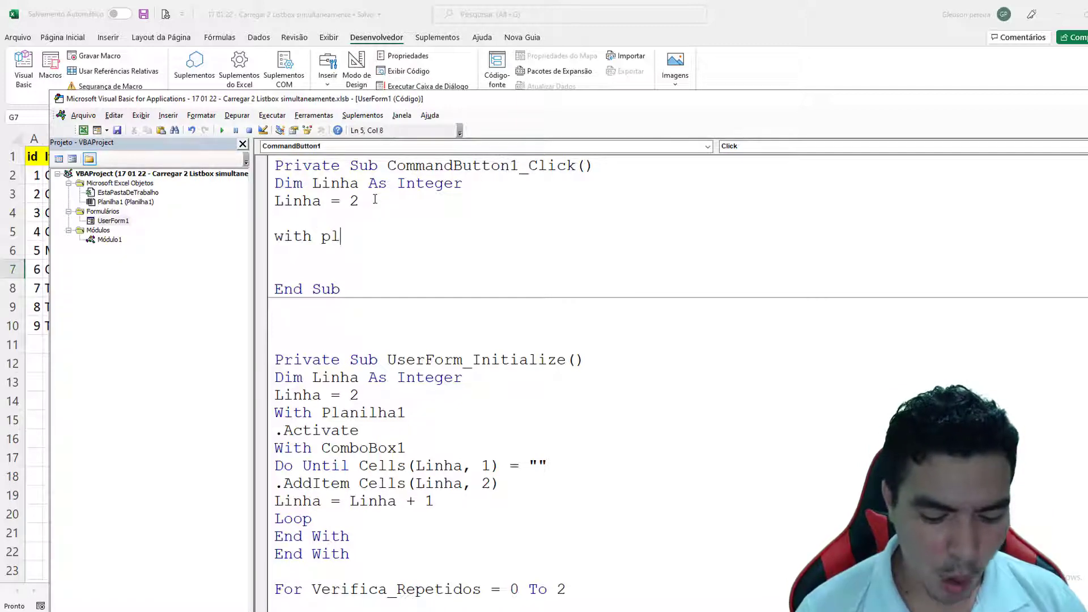
{"action": "type", "text": "anilha1"}
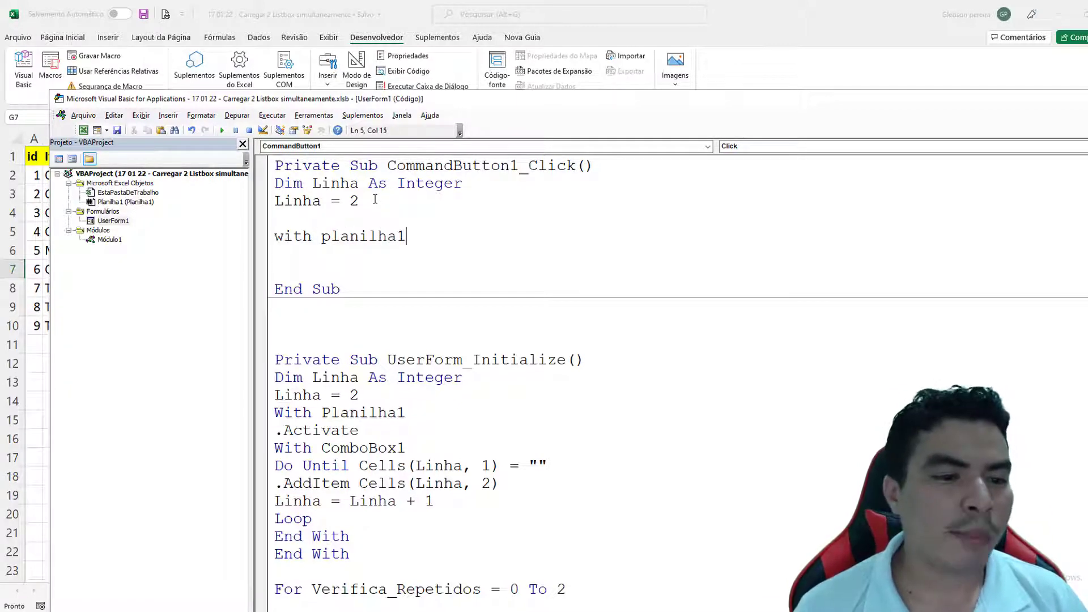
{"action": "left_click_drag", "start_coordinate": [253, 108], "coordinate": [218, 33]}
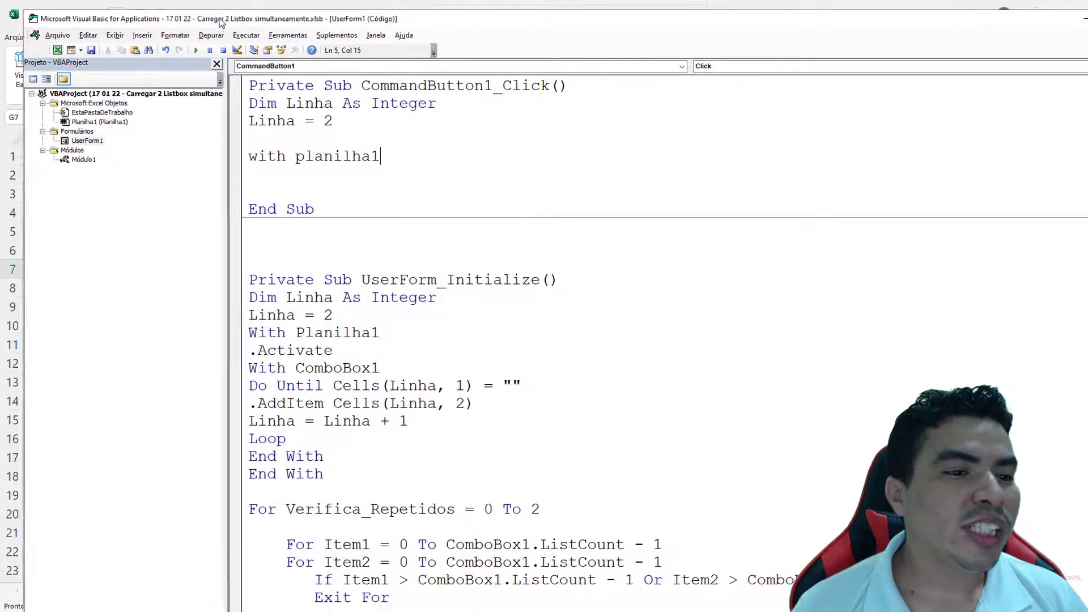
{"action": "left_click", "coordinate": [209, 70]}
{"action": "key", "text": "Return"}
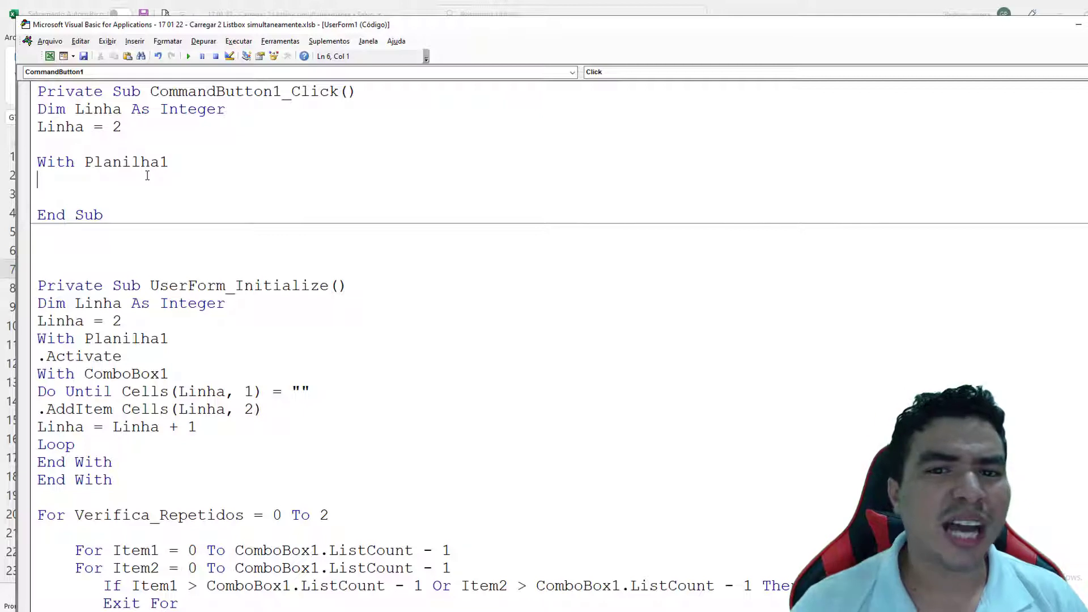
{"action": "type", "text": "."}
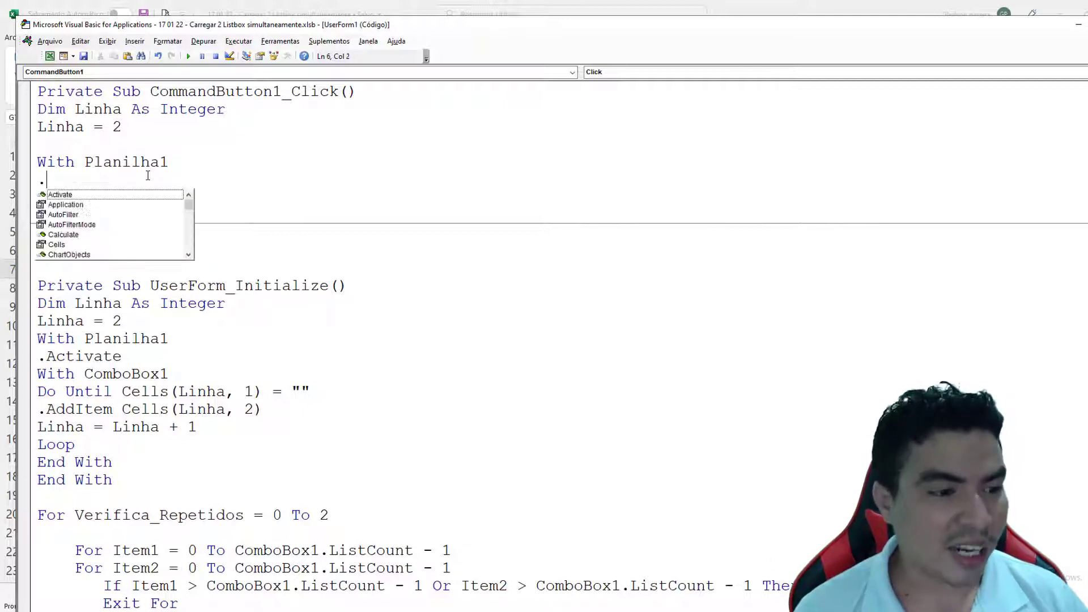
{"action": "type", "text": "ac"}
{"action": "key", "text": "Tab"}
{"action": "key", "text": "Return"}
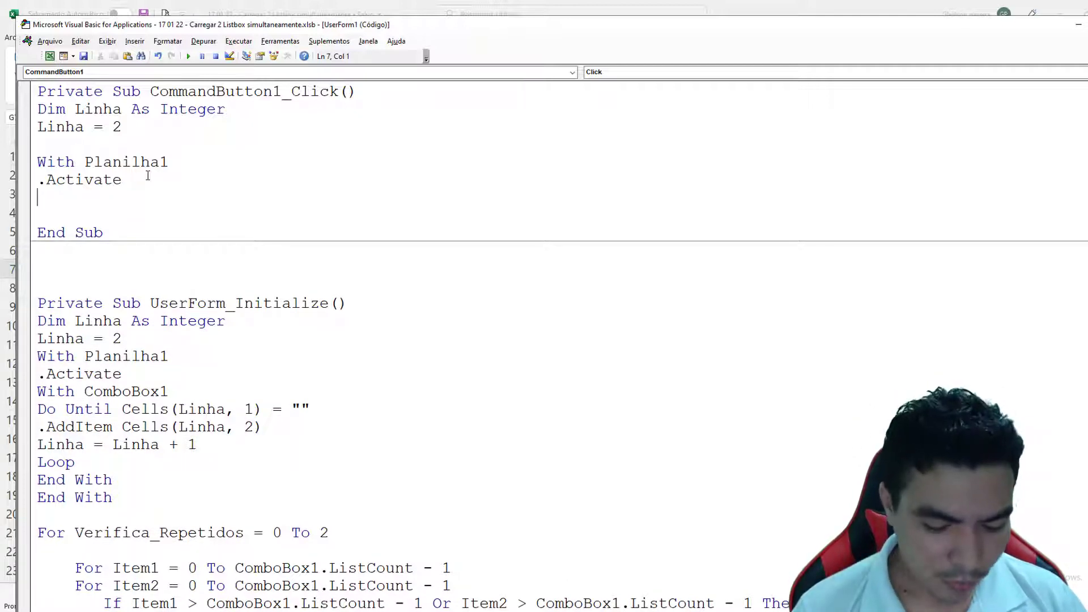
Step: Add With Me.ListBox1 with .Clear, then begin 'do until cells(linha,'
{"action": "type", "text": "With "}
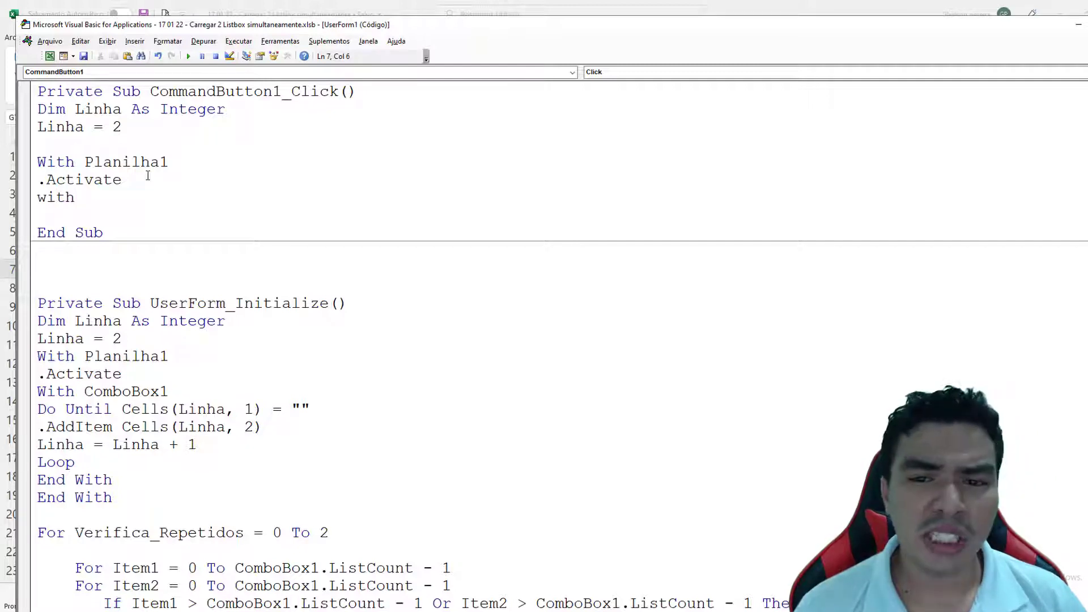
{"action": "type", "text": "m"}
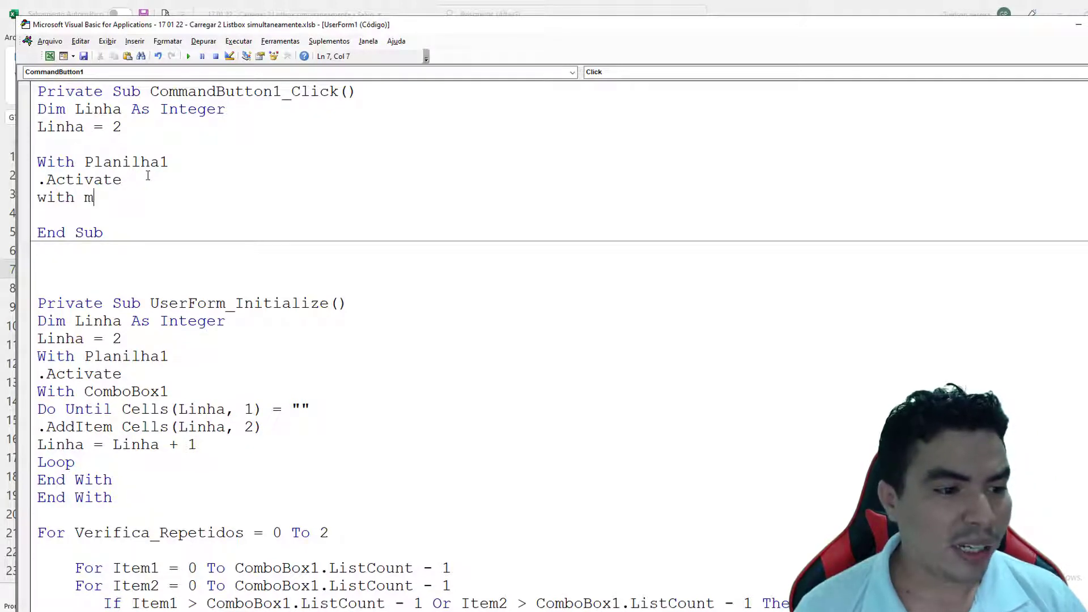
{"action": "type", "text": "e.lis"}
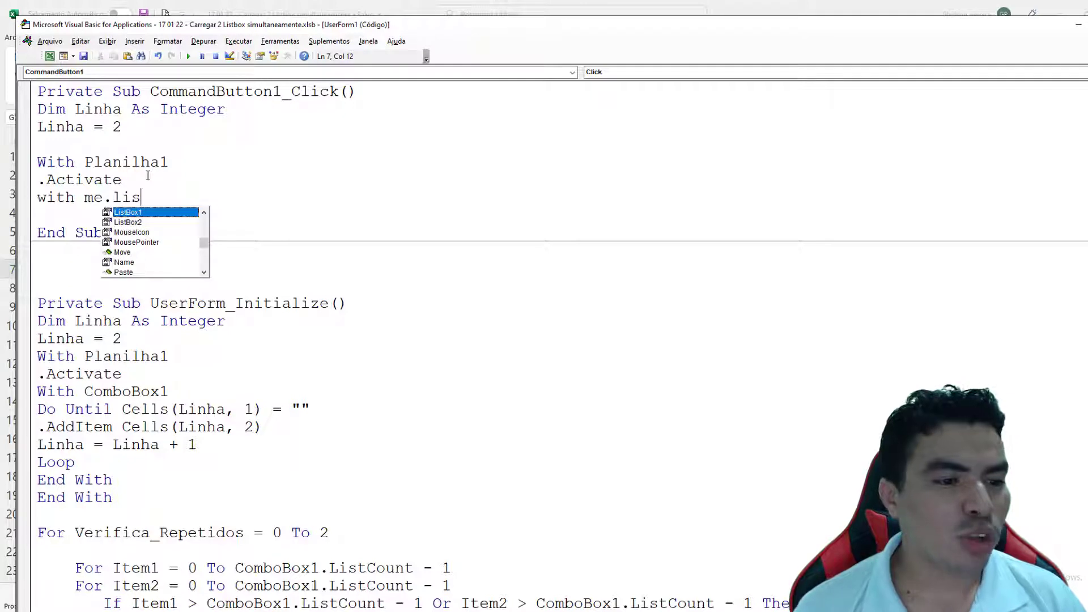
{"action": "key", "text": "Tab"}
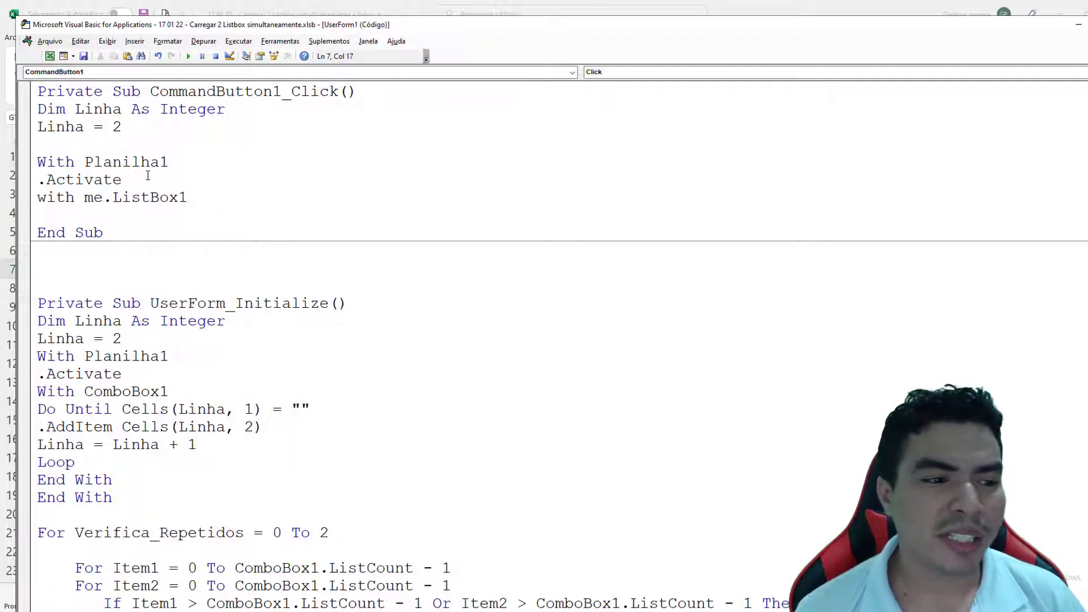
{"action": "key", "text": "Return"}
{"action": "key", "text": "Return"}
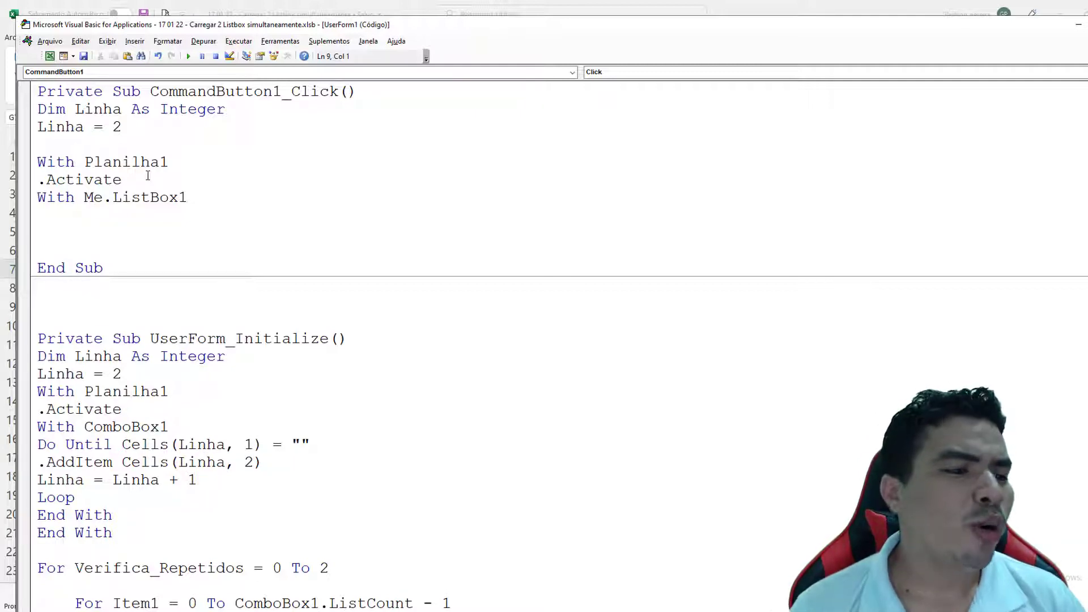
{"action": "type", "text": "."}
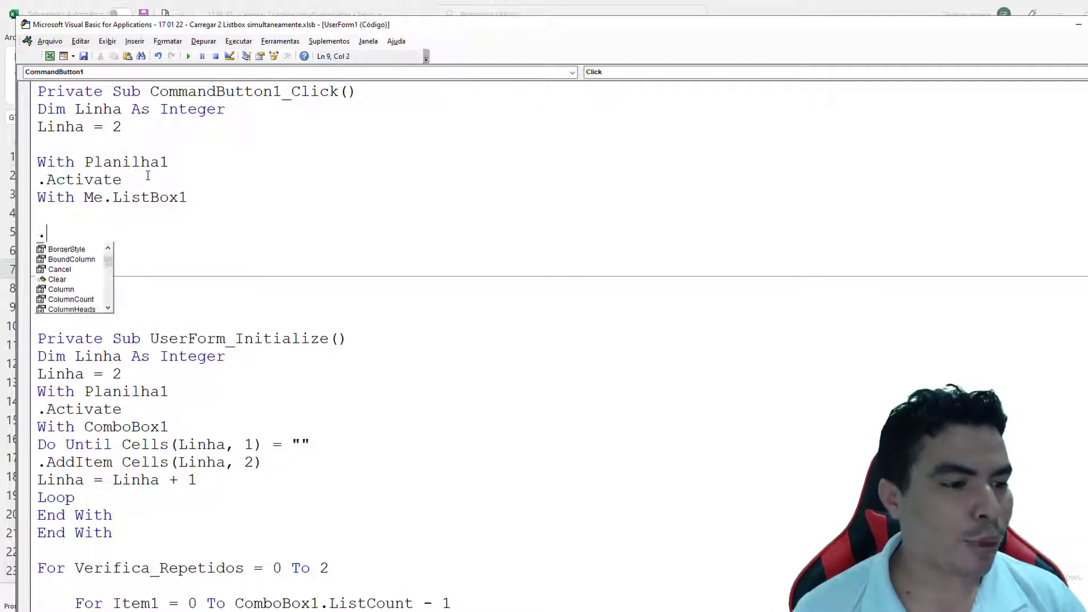
{"action": "type", "text": "cle"}
{"action": "key", "text": "Tab"}
{"action": "key", "text": "Return"}
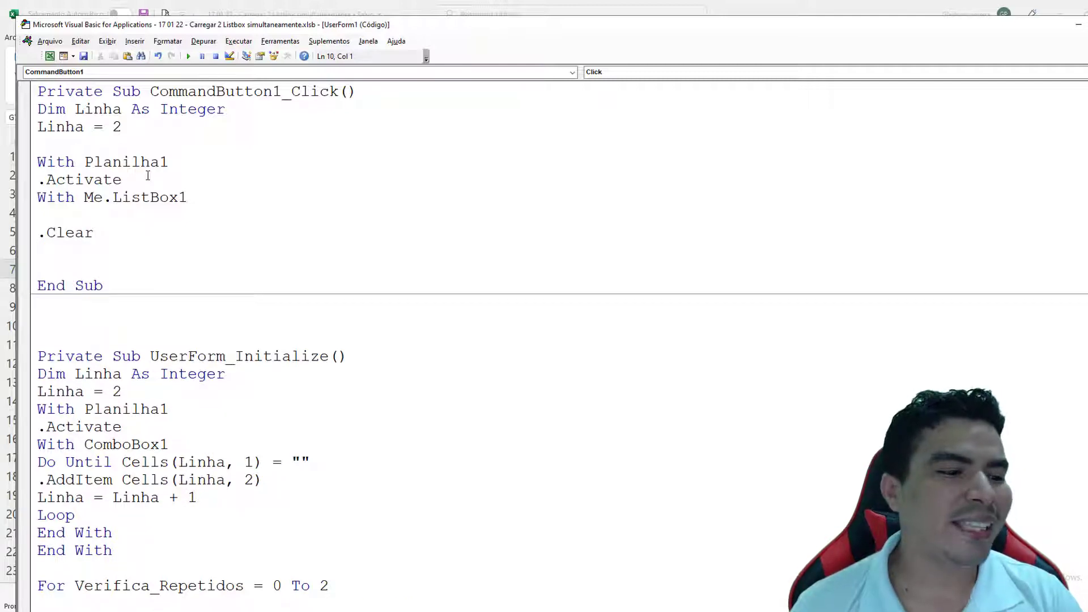
{"action": "left_click", "coordinate": [199, 197]}
{"action": "key", "text": "Delete"}
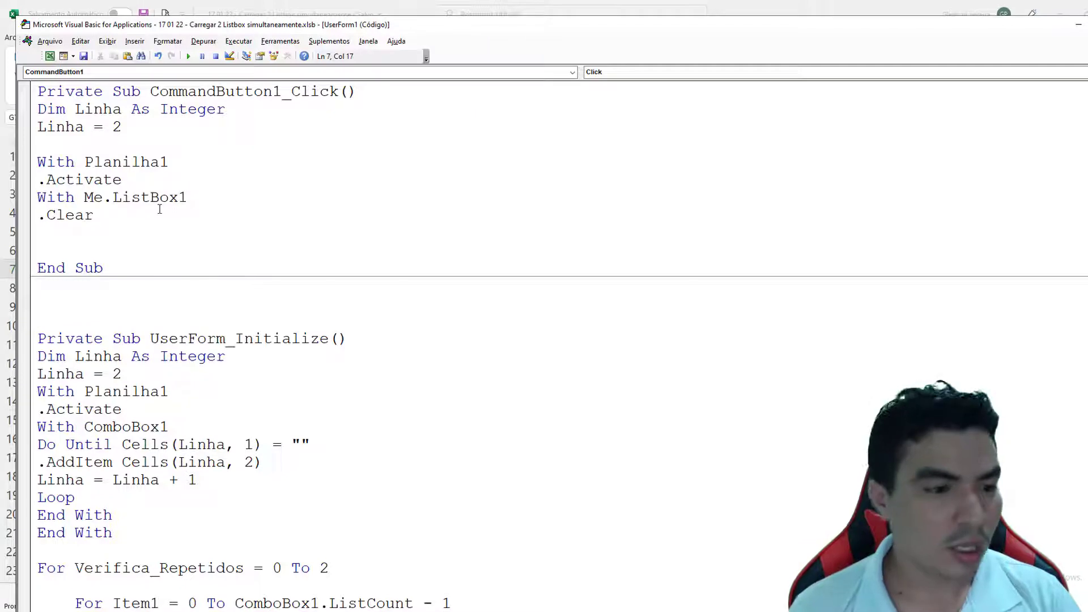
{"action": "key", "text": "Return"}
{"action": "key", "text": "Return"}
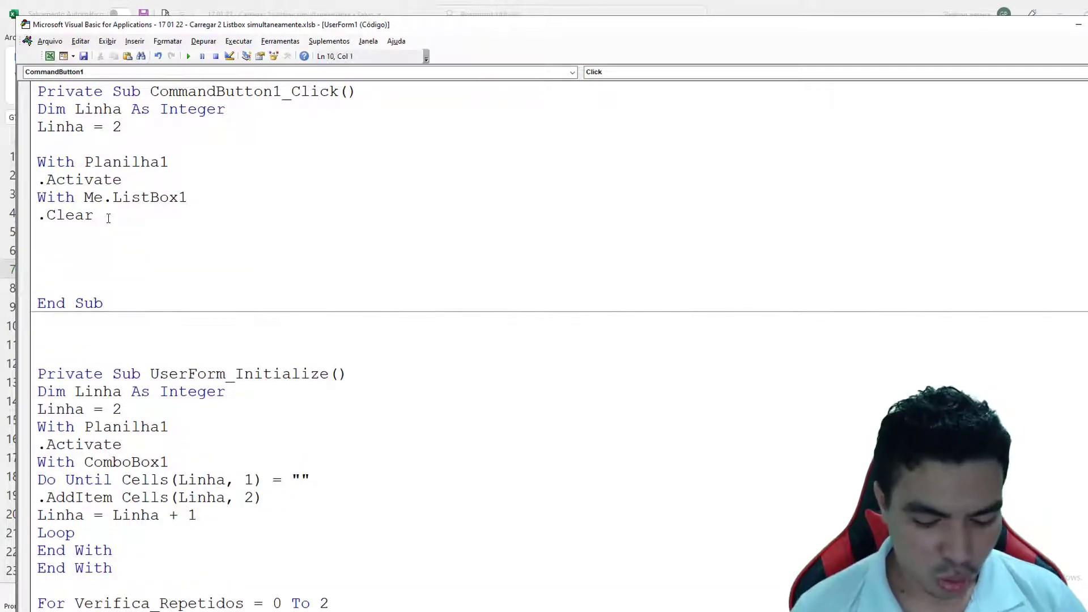
{"action": "type", "text": "do until "}
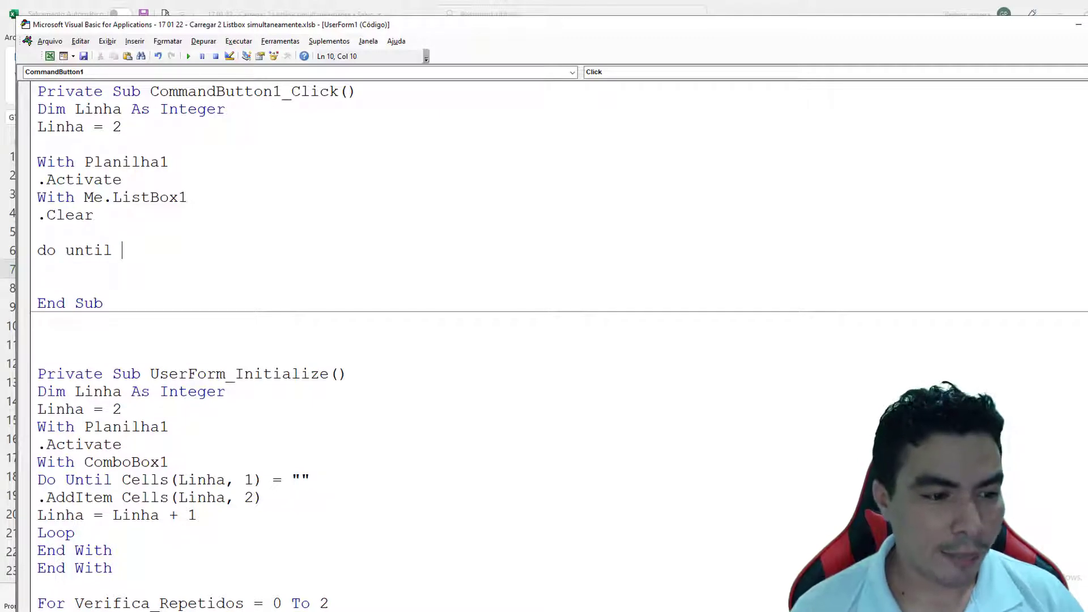
{"action": "type", "text": "cells("}
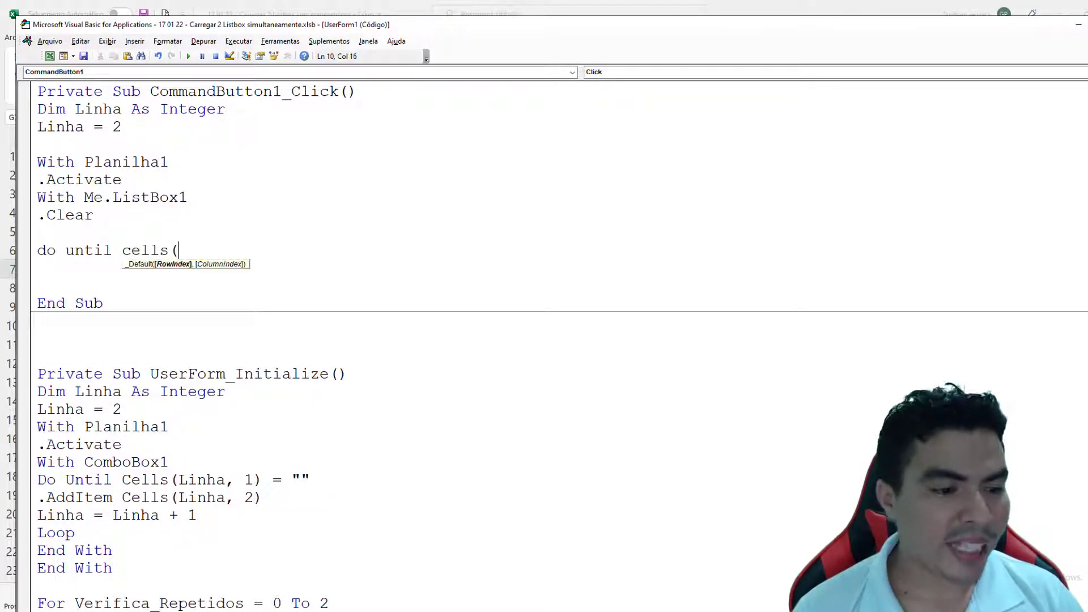
{"action": "type", "text": "linha"}
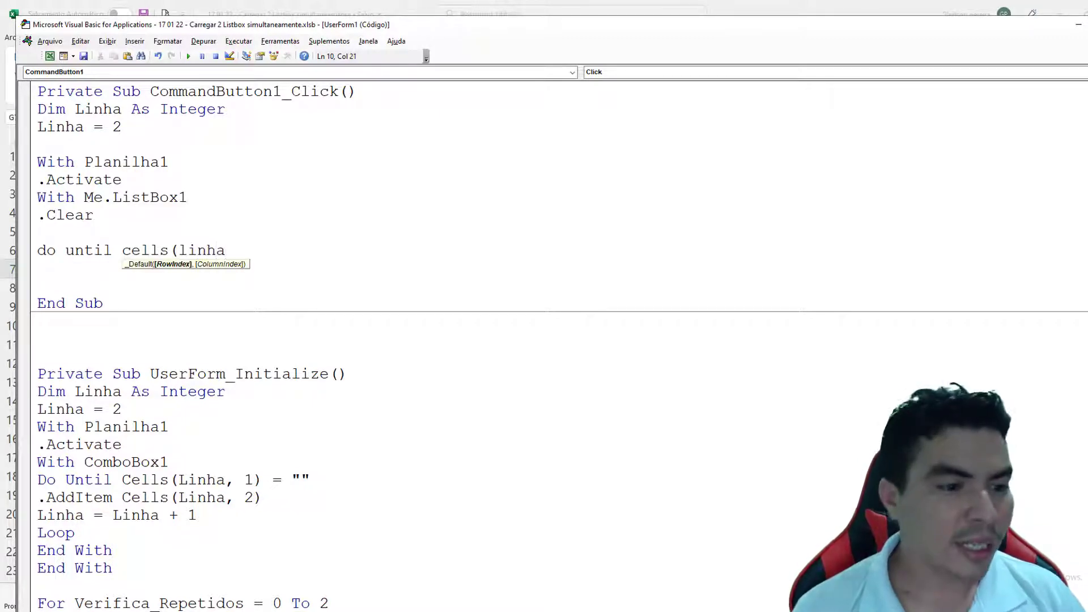
{"action": "type", "text": ","}
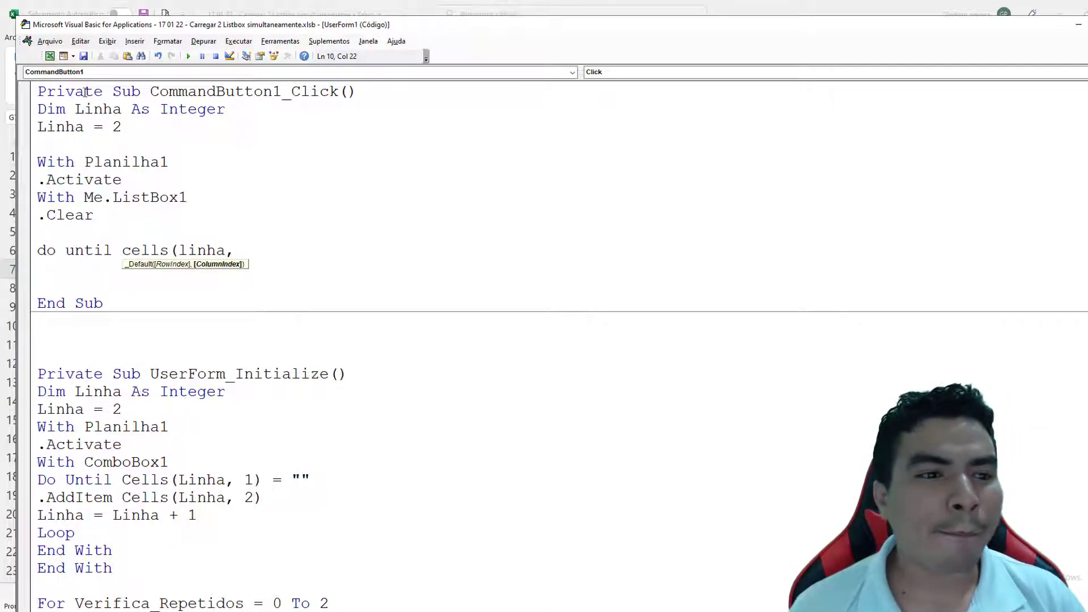
Step: Finish the condition Do Until Cells(Linha, 1) = "" and add .AddItem inside the loop
{"action": "left_click_drag", "start_coordinate": [148, 25], "coordinate": [273, 27]}
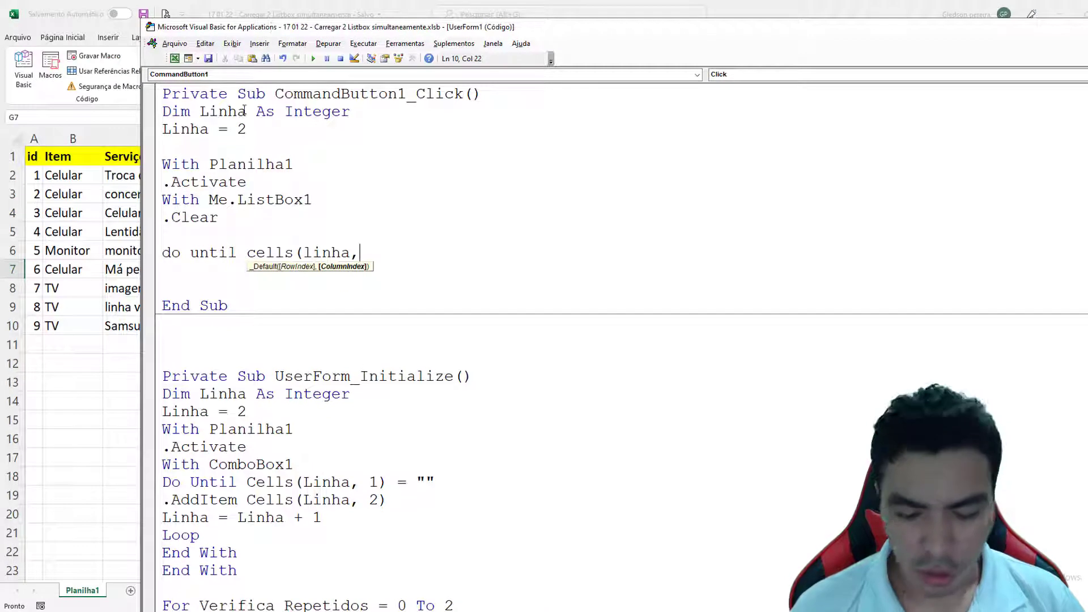
{"action": "type", "text": "1"}
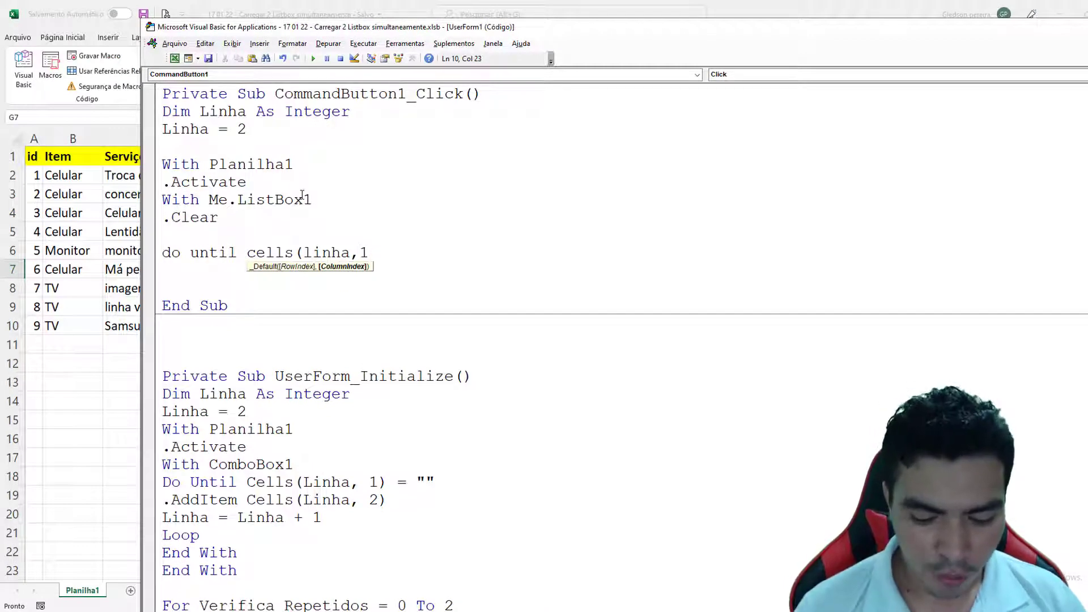
{"action": "type", "text": ")="}
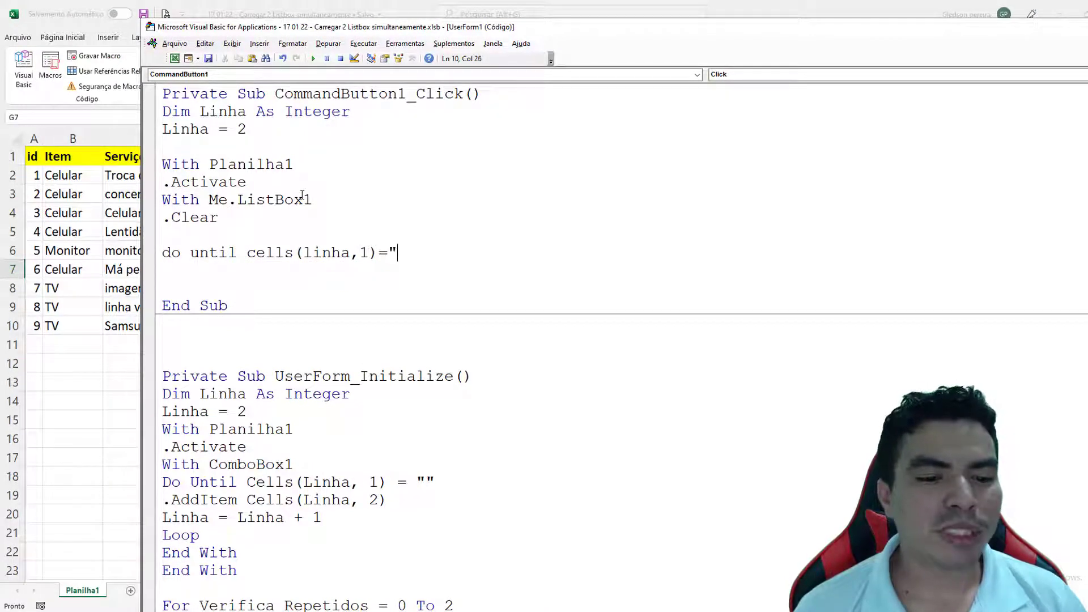
{"action": "type", "text": "\""}
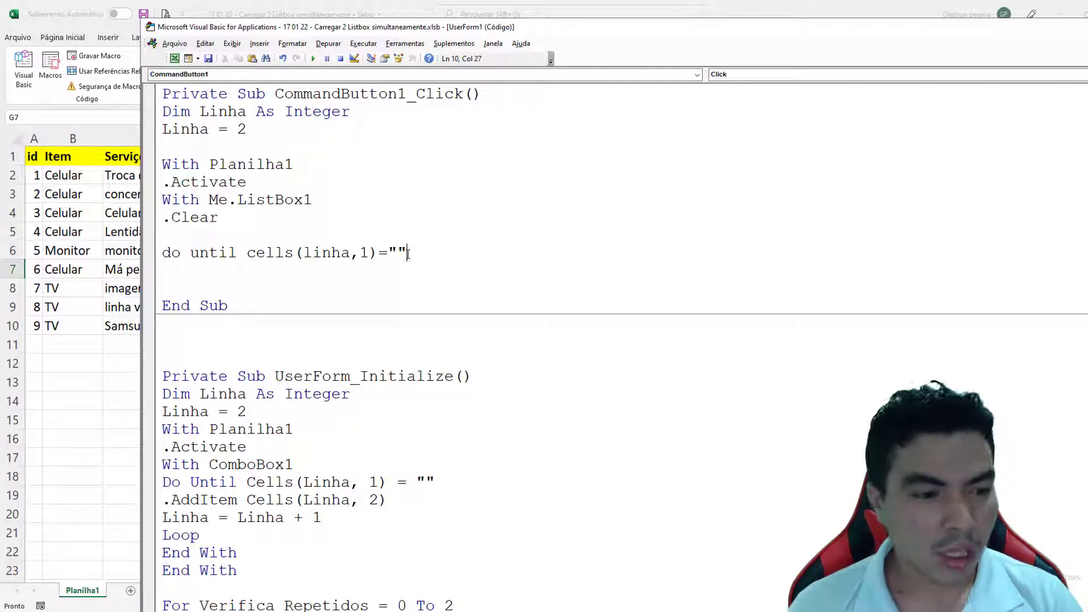
{"action": "key", "text": "Return"}
{"action": "key", "text": "Return"}
{"action": "left_click", "coordinate": [224, 275]}
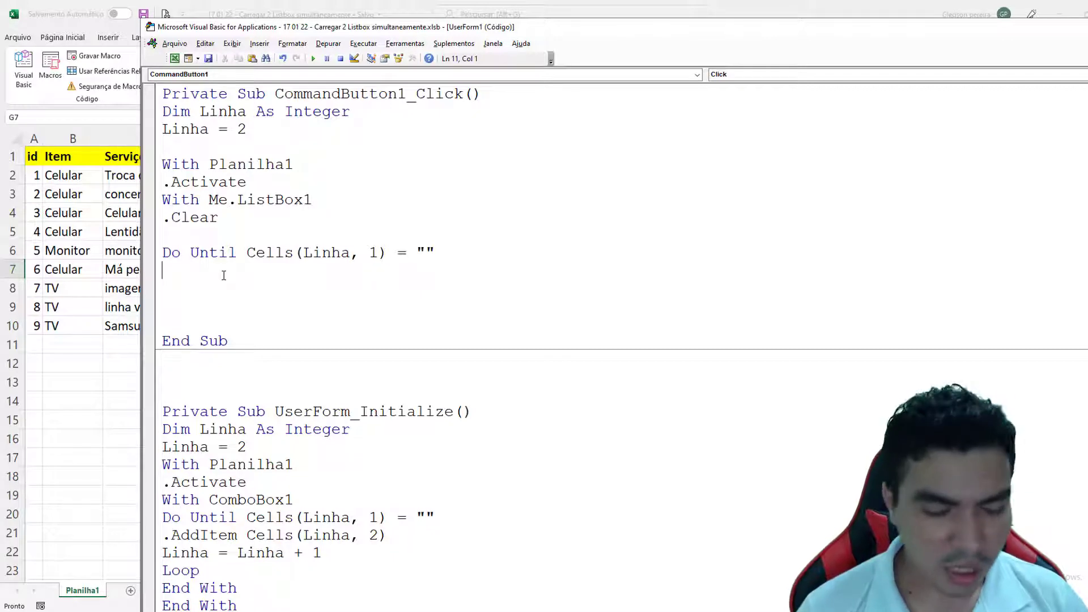
{"action": "type", "text": ".a"}
{"action": "key", "text": "Tab"}
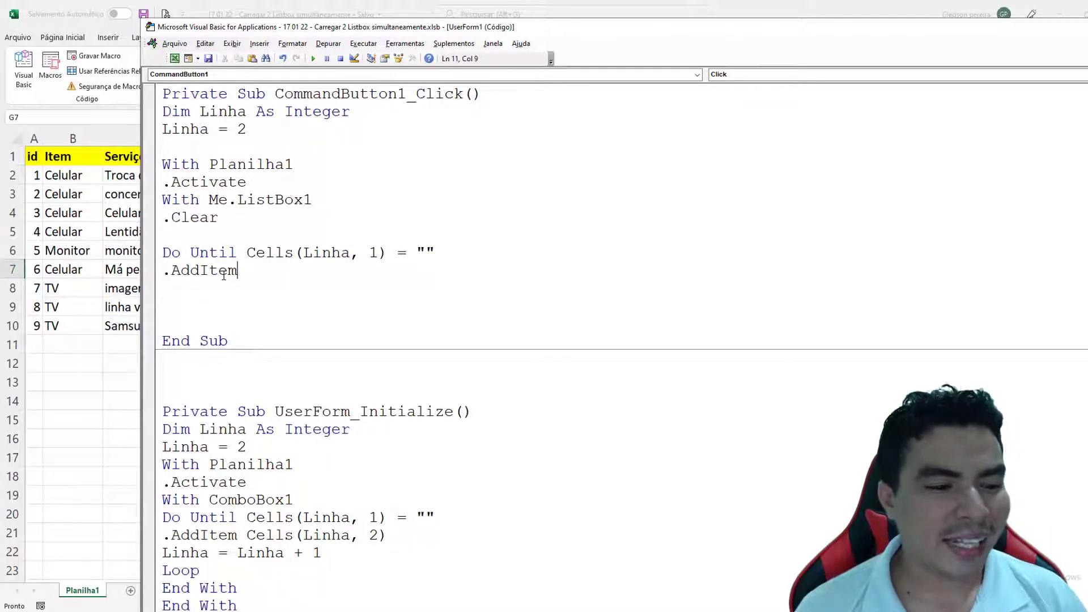
{"action": "key", "text": "Return"}
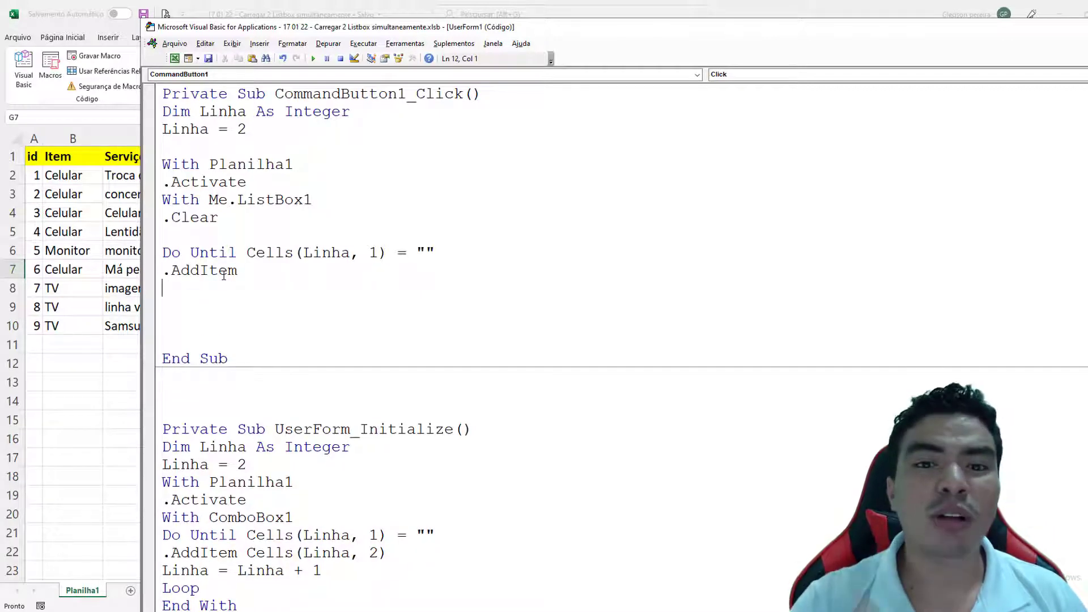
Step: Add .List(.ListCount - 1, 0) = Cells(Linha, 1), dismissing the compile error midway
{"action": "type", "text": ".li"}
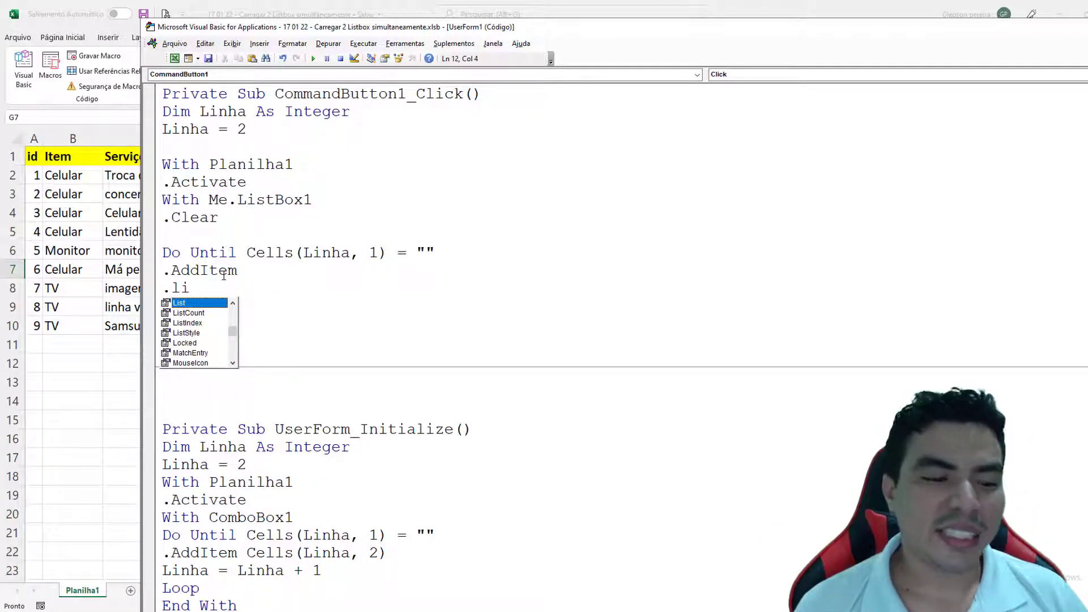
{"action": "key", "text": "Tab"}
{"action": "type", "text": "("}
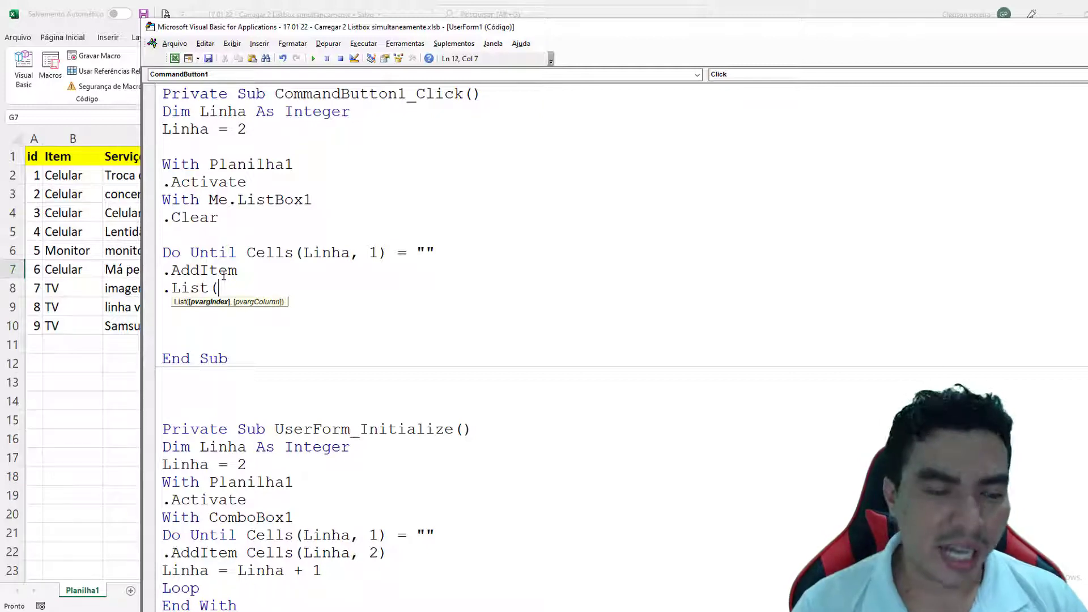
{"action": "type", "text": ".li"}
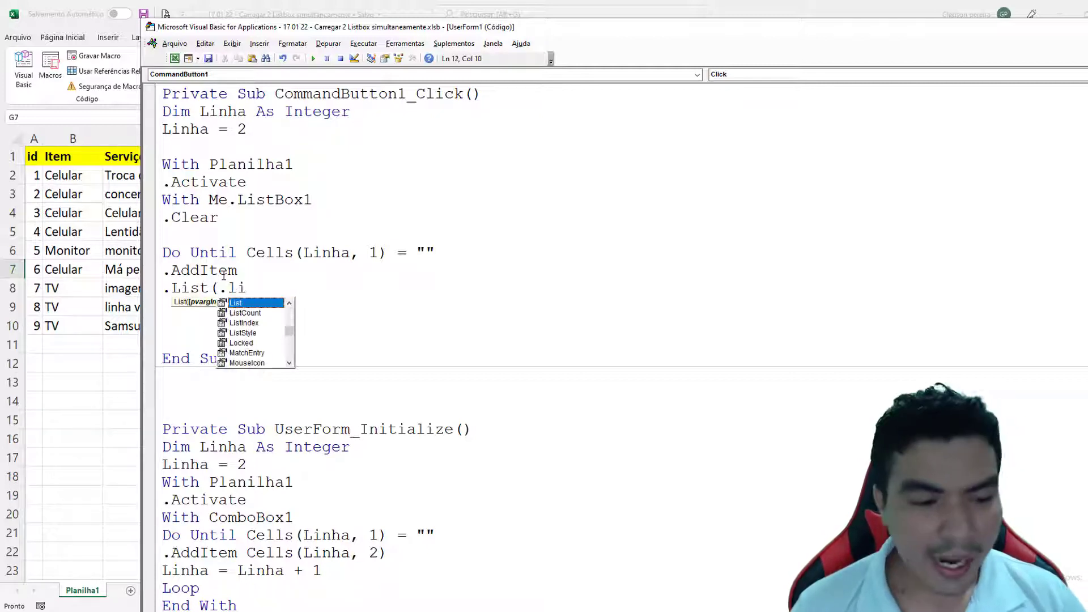
{"action": "type", "text": "s"}
{"action": "key", "text": "Tab"}
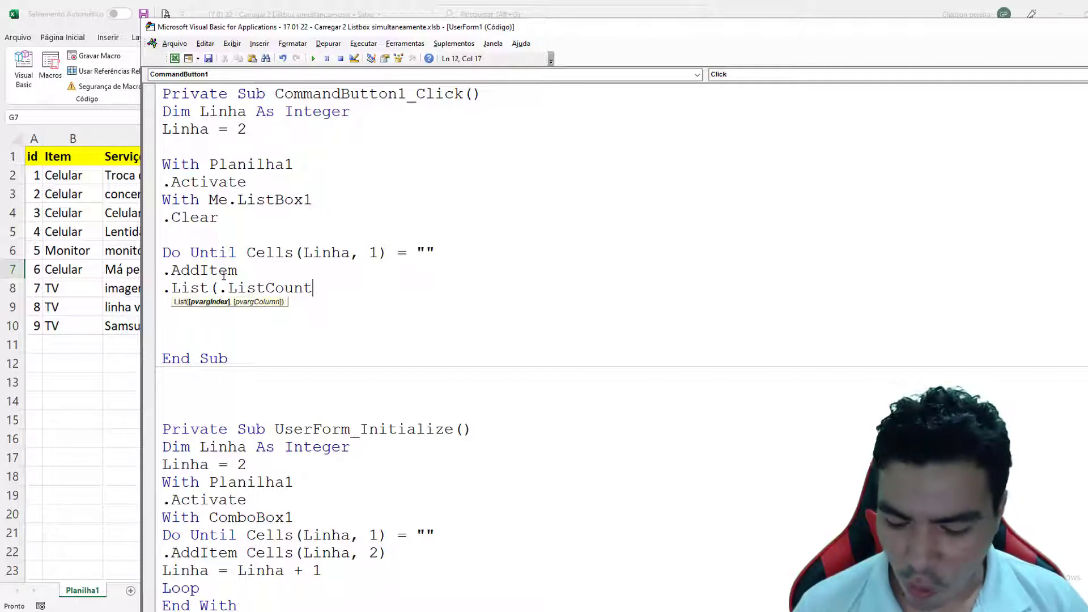
{"action": "type", "text": "-1"}
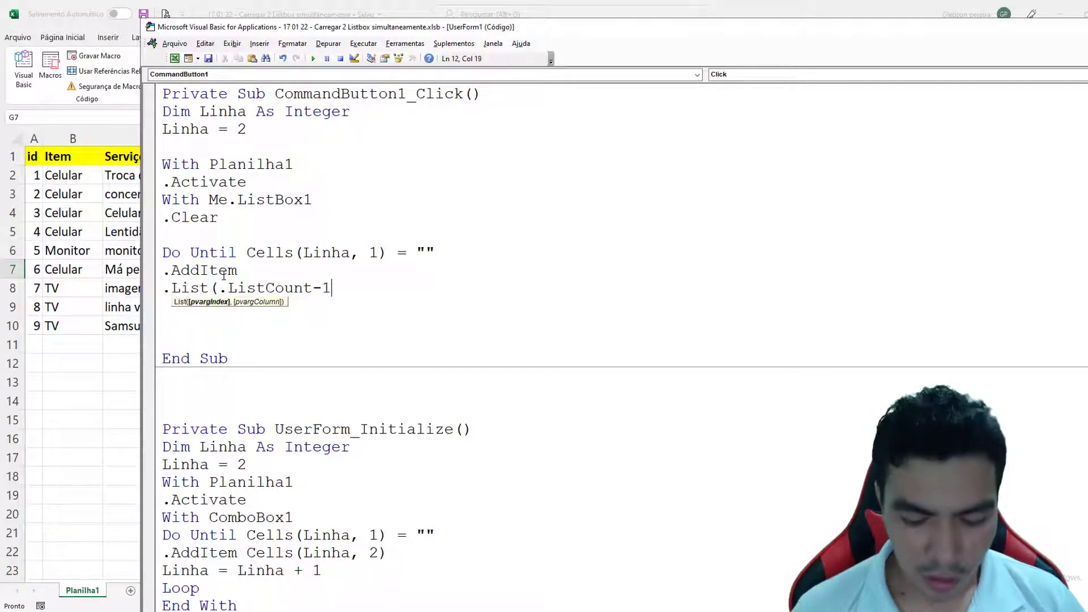
{"action": "type", "text": ",0"}
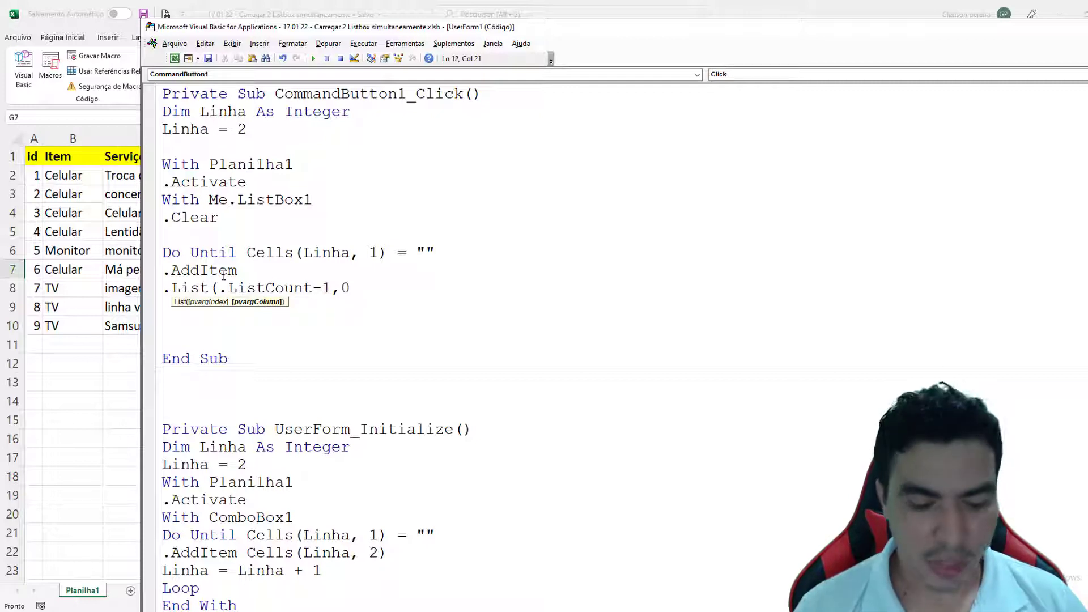
{"action": "type", "text": ")"}
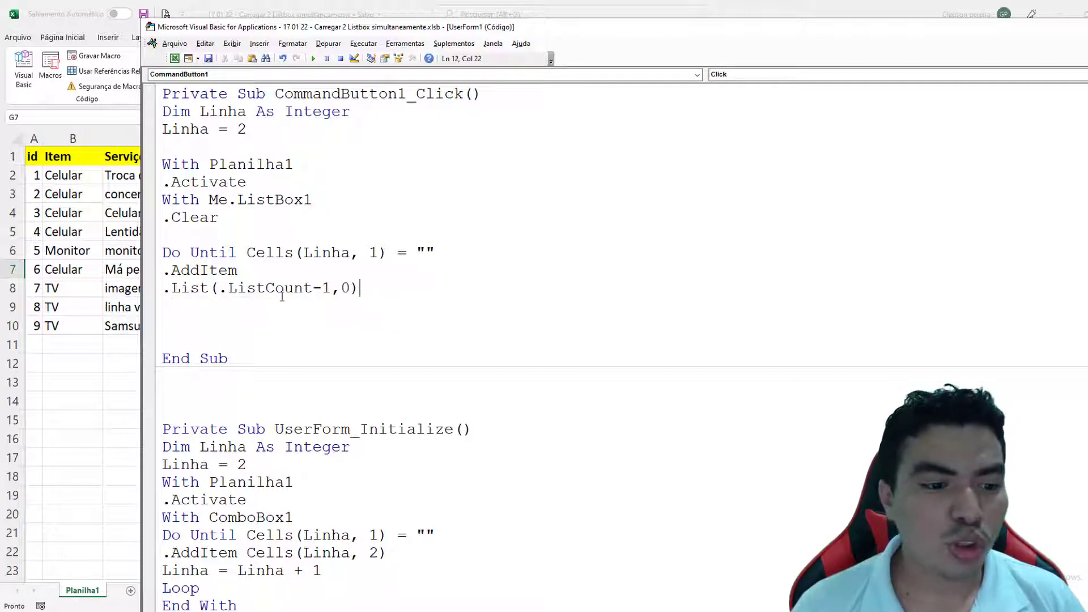
{"action": "left_click_drag", "start_coordinate": [218, 289], "coordinate": [294, 289]}
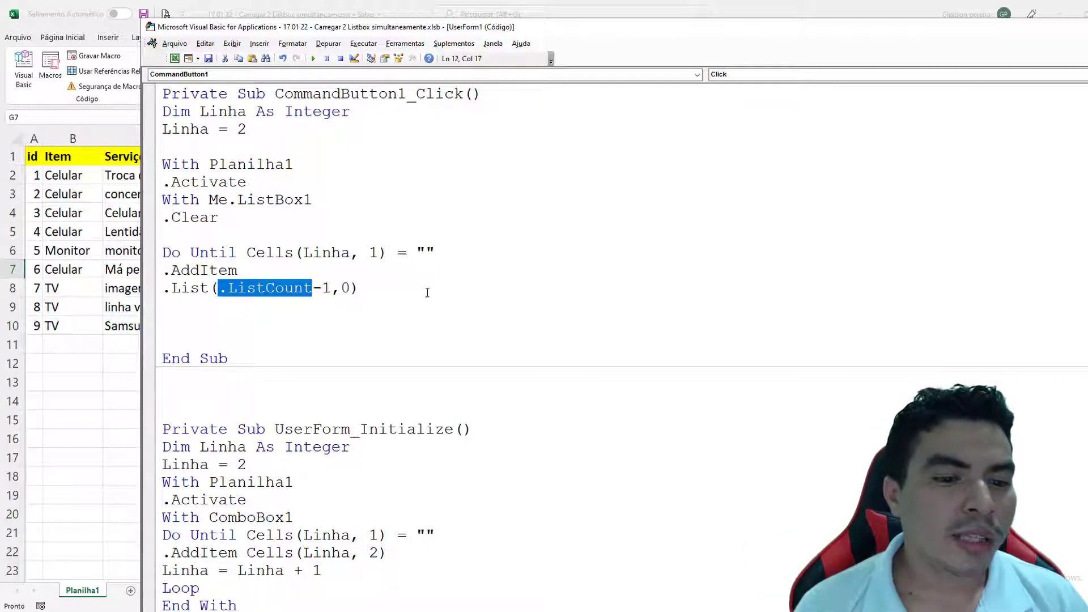
{"action": "left_click", "coordinate": [406, 280]}
{"action": "left_click", "coordinate": [563, 355]}
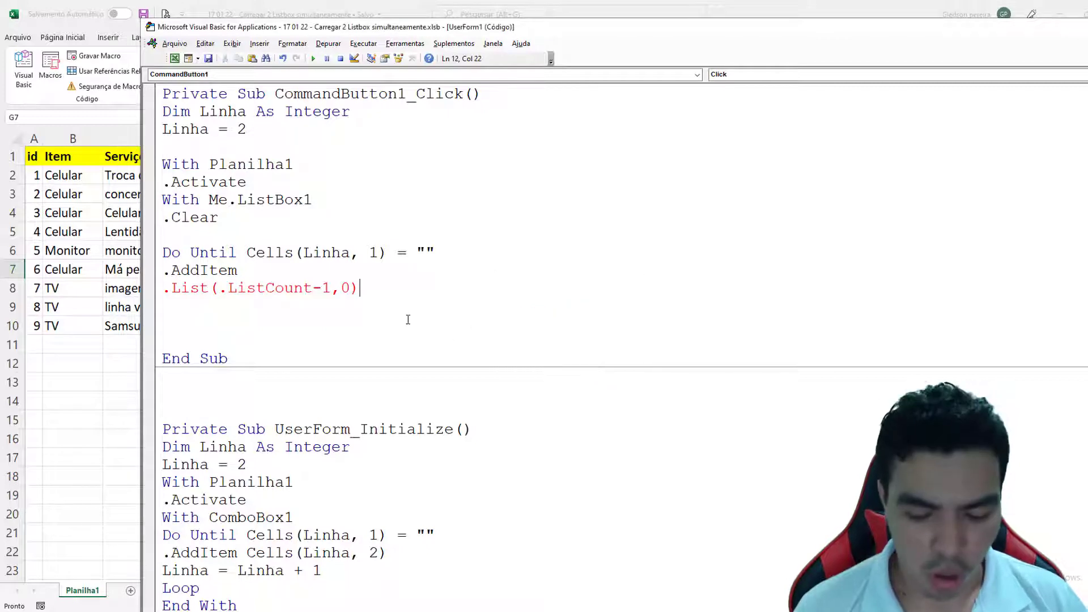
{"action": "type", "text": "= ce"}
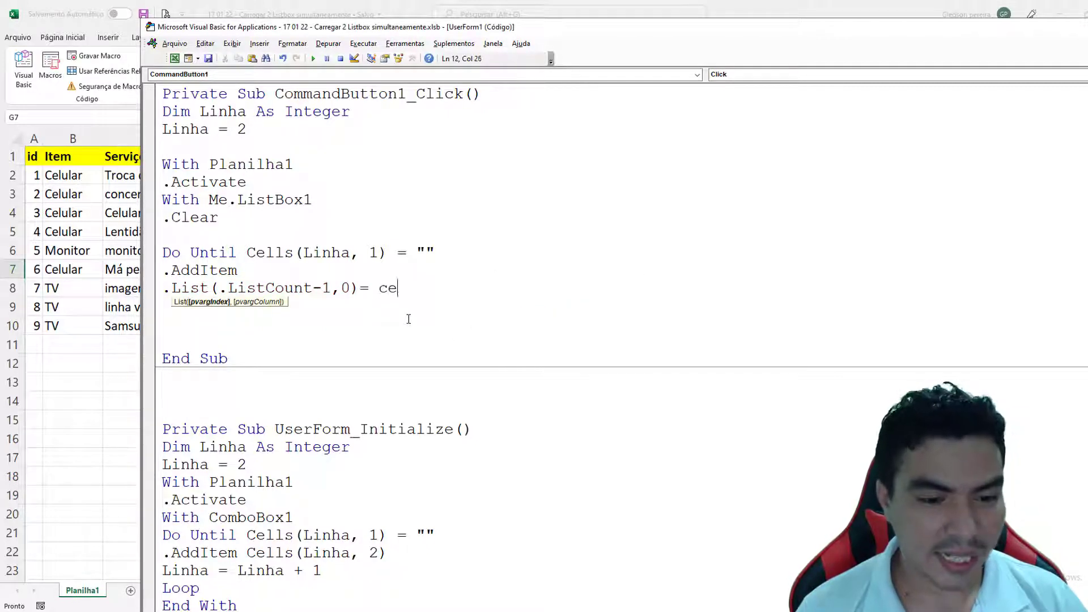
{"action": "type", "text": "lls(li"}
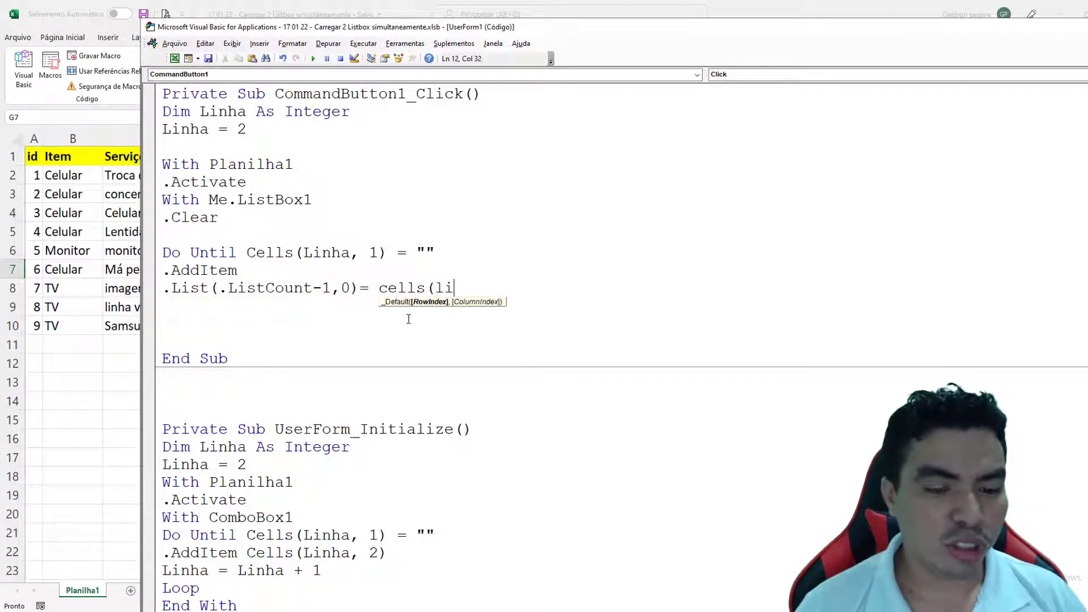
{"action": "type", "text": "nha"}
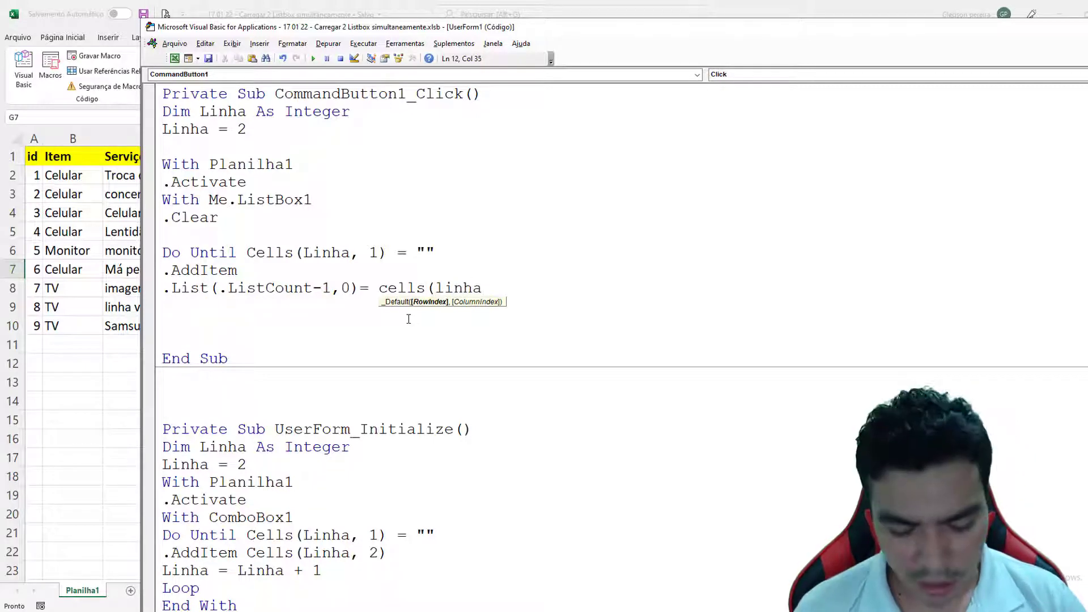
{"action": "type", "text": ","}
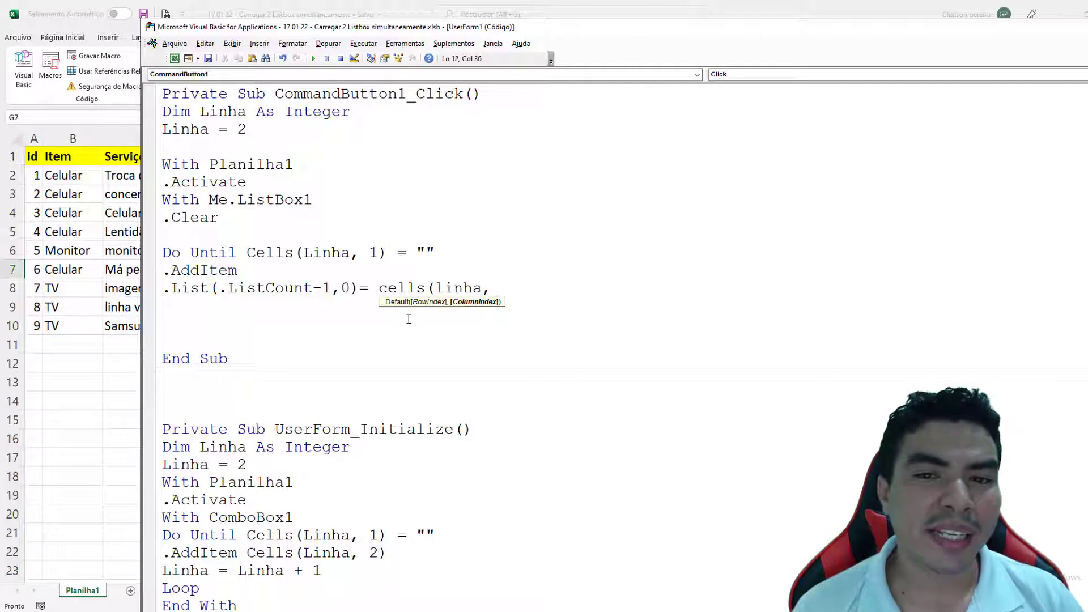
{"action": "type", "text": "1"}
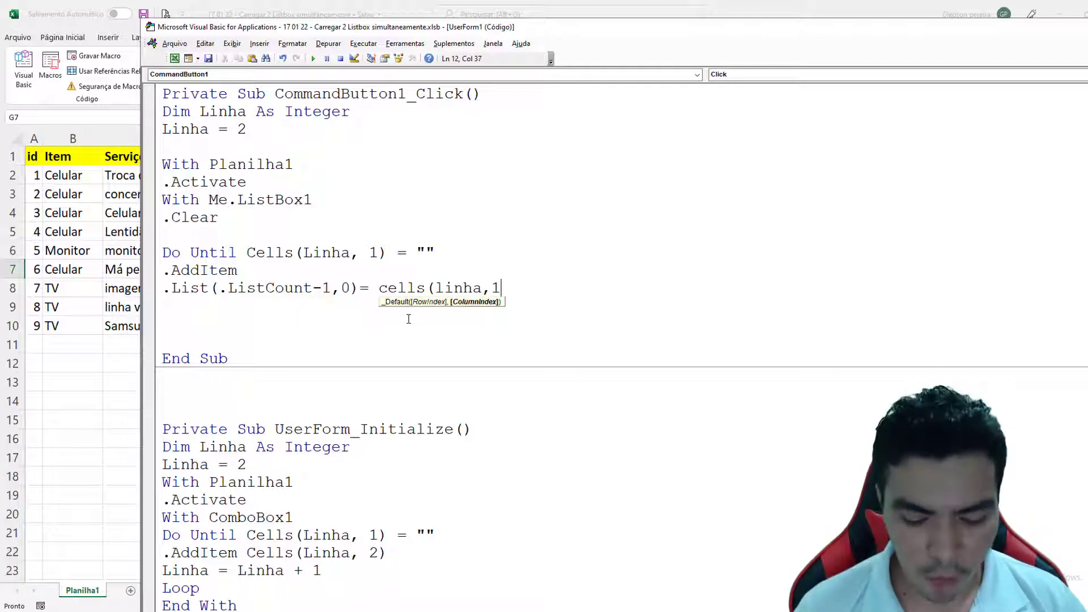
{"action": "type", "text": ")"}
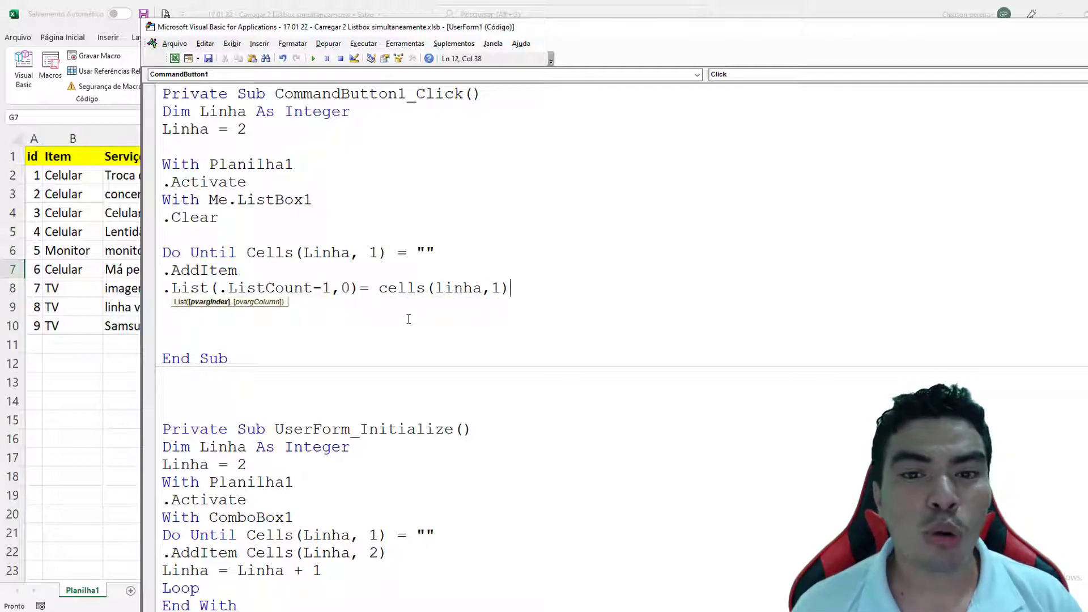
{"action": "left_click", "coordinate": [405, 306]}
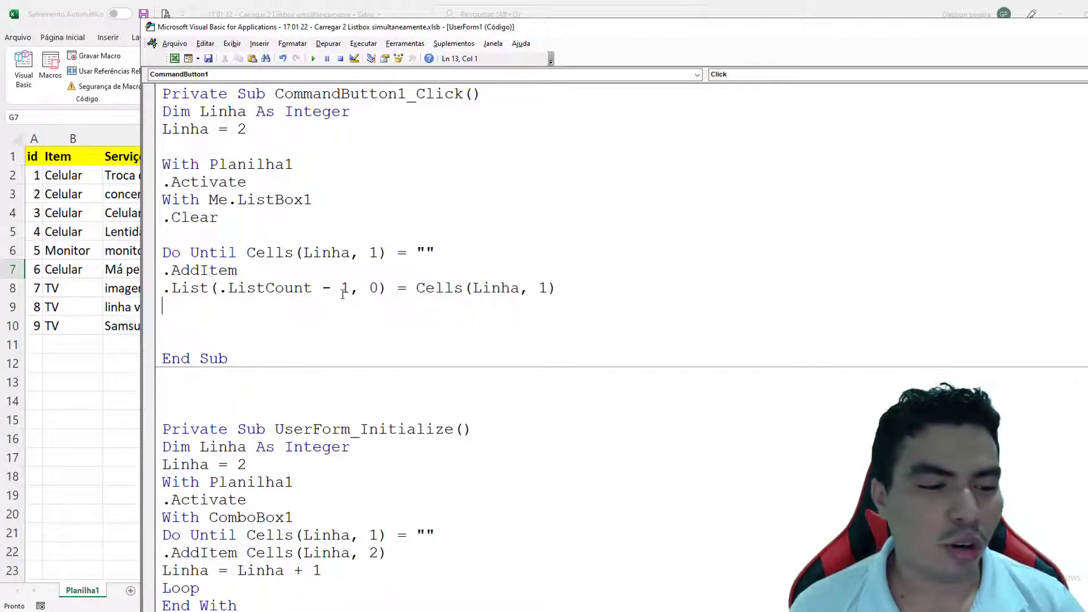
Step: Duplicate the .List assignment line into four copies
{"action": "left_click_drag", "start_coordinate": [163, 289], "coordinate": [557, 289]}
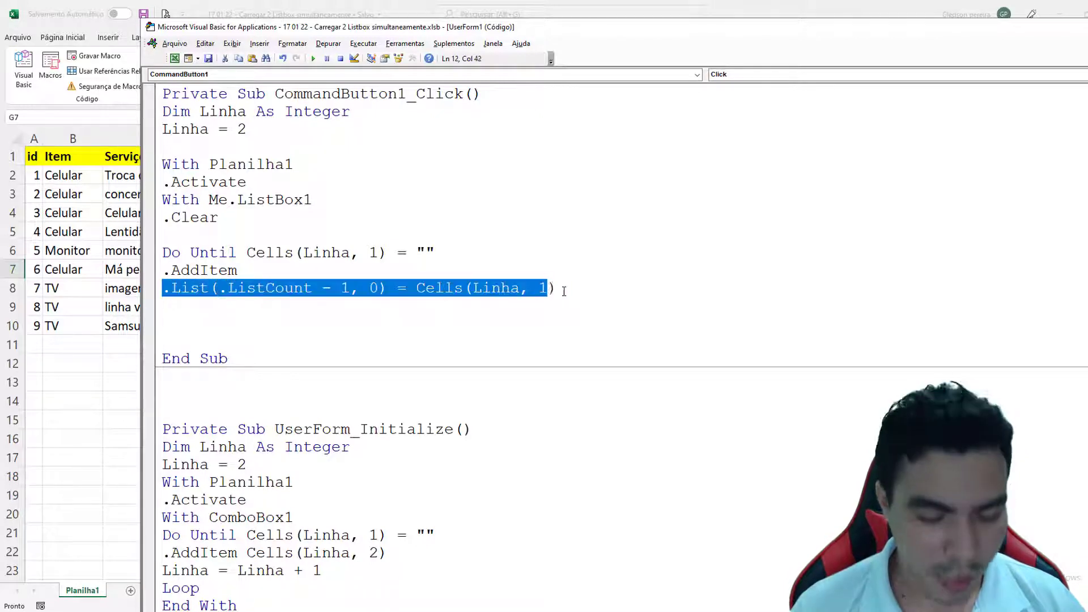
{"action": "key", "text": "ctrl+c"}
{"action": "left_click", "coordinate": [166, 304]}
{"action": "key", "text": "ctrl+v"}
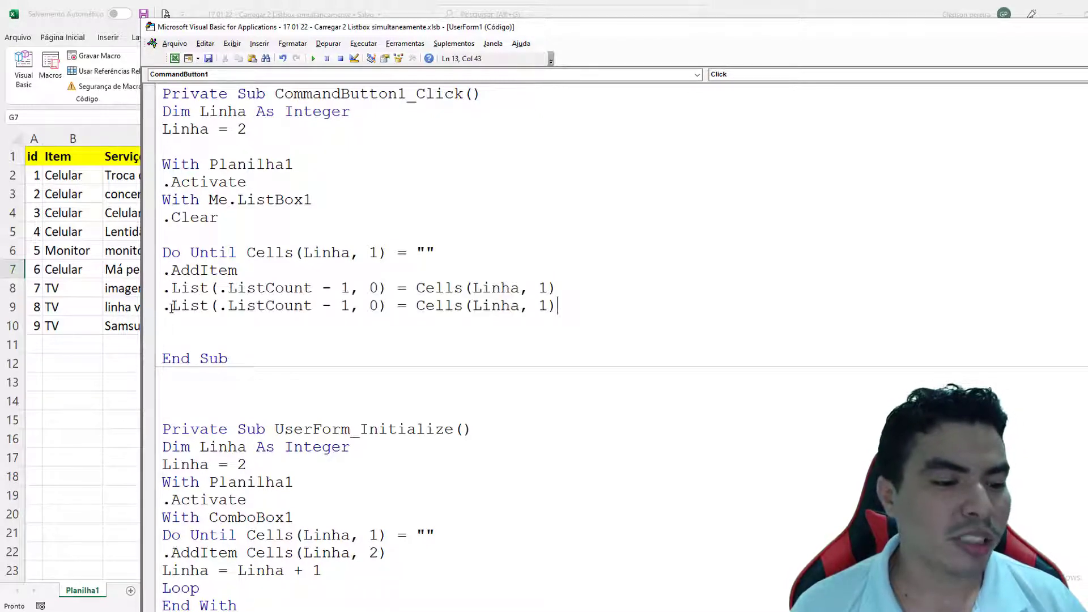
{"action": "key", "text": "Return"}
{"action": "key", "text": "ctrl+v"}
{"action": "key", "text": "Down"}
{"action": "key", "text": "ctrl+v"}
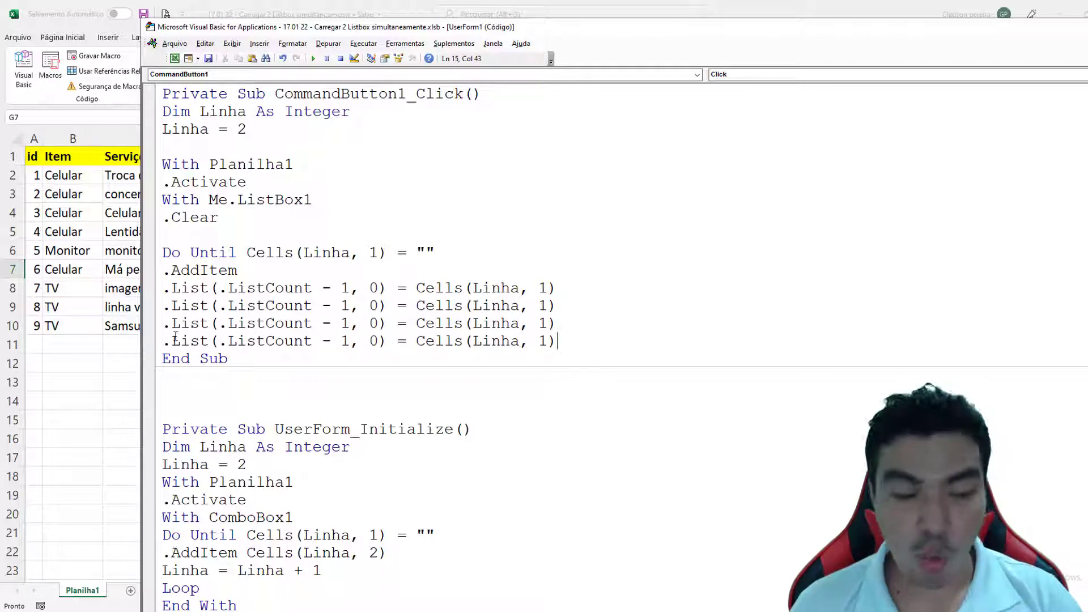
{"action": "key", "text": "Return"}
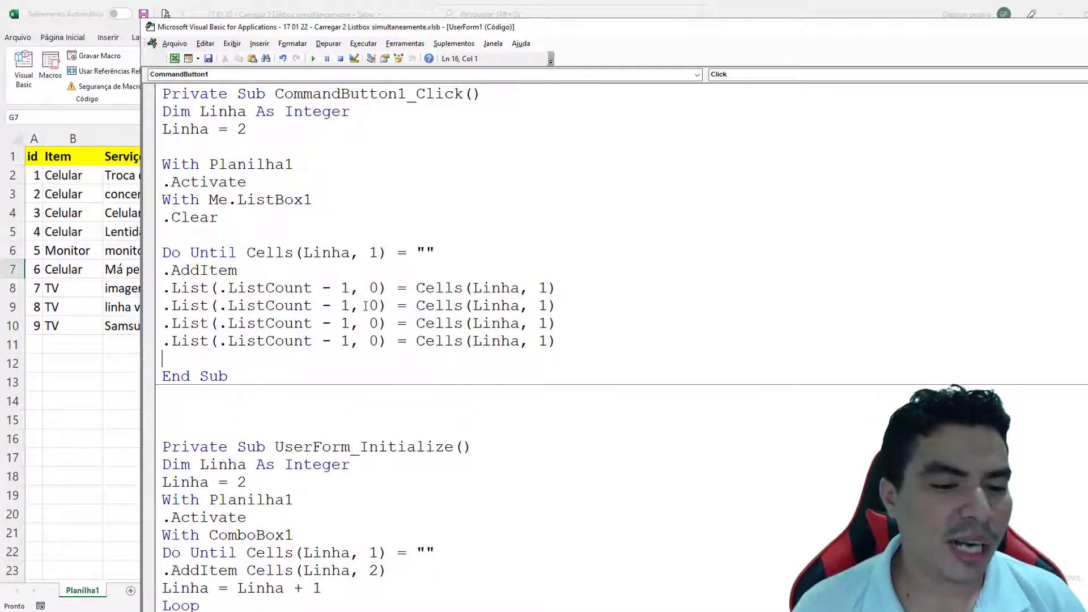
Step: Change the copies to list columns 1, 2, 3 filled from Cells columns 2, 3, 4
{"action": "mouse_move", "coordinate": [368, 306]}
{"action": "left_mouse_down"}
{"action": "mouse_move", "coordinate": [382, 307]}
{"action": "mouse_move", "coordinate": [380, 323]}
{"action": "left_mouse_up"}
{"action": "type", "text": "1, "}
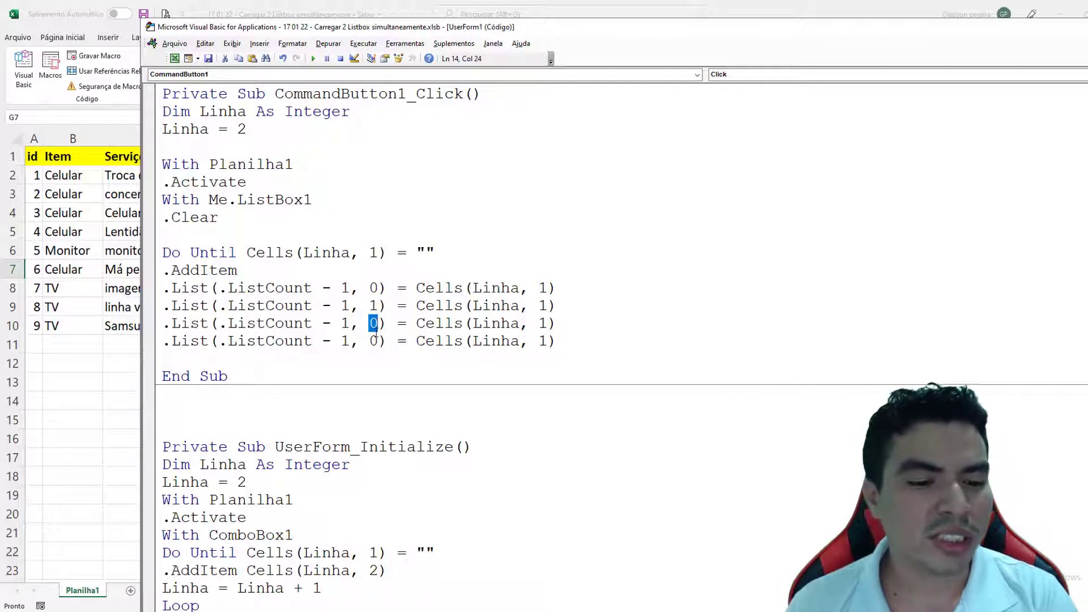
{"action": "type", "text": "2"}
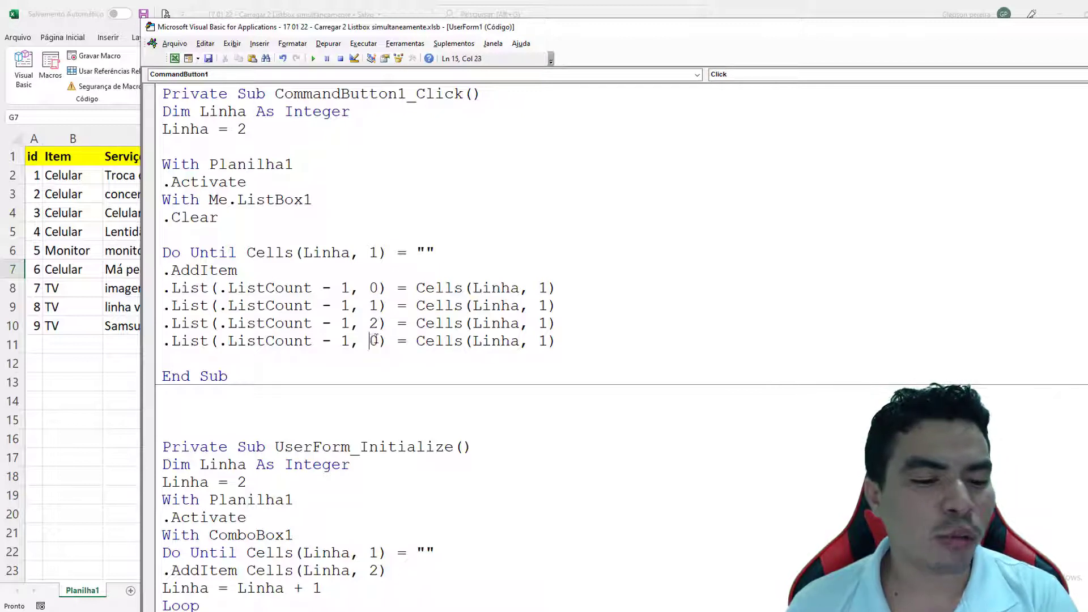
{"action": "left_click_drag", "start_coordinate": [369, 340], "coordinate": [381, 341]}
{"action": "type", "text": "3"}
{"action": "mouse_move", "coordinate": [538, 306]}
{"action": "left_mouse_down"}
{"action": "mouse_move", "coordinate": [547, 306]}
{"action": "mouse_move", "coordinate": [547, 340]}
{"action": "left_mouse_up"}
{"action": "type", "text": "23"}
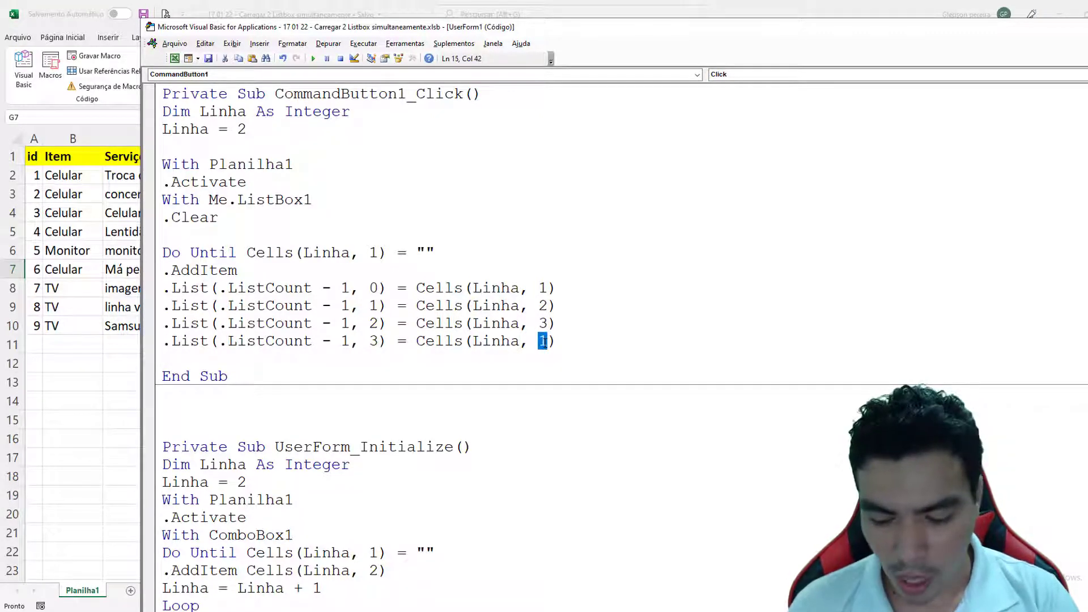
{"action": "type", "text": "4"}
{"action": "key", "text": "Return"}
{"action": "key", "text": "Return"}
{"action": "key", "text": "Return"}
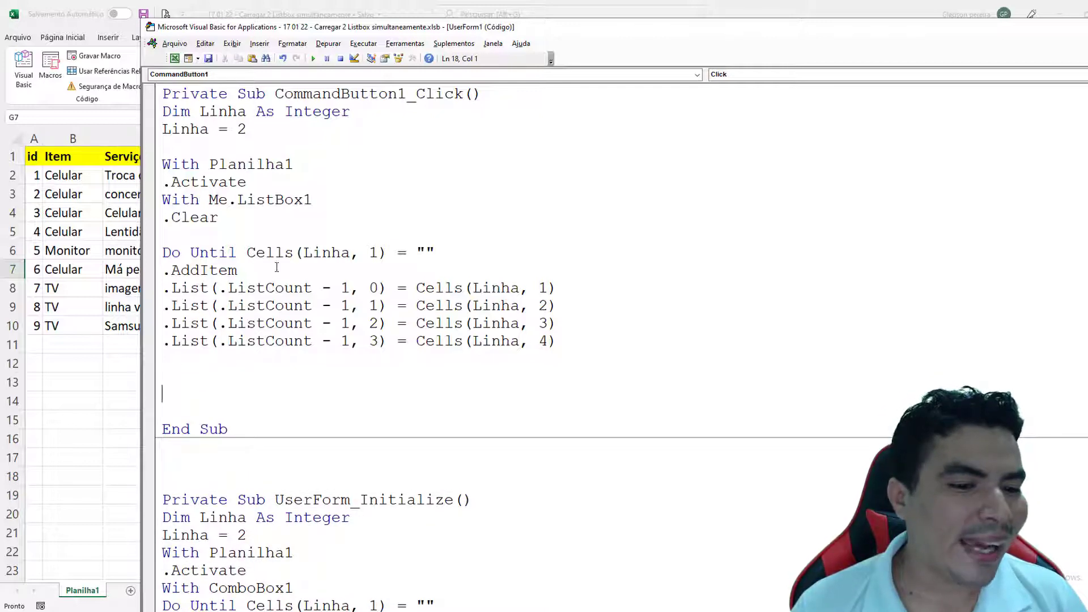
Step: Add Linha = Linha + 1 and close the loop with Loop
{"action": "left_click_drag", "start_coordinate": [303, 253], "coordinate": [349, 253]}
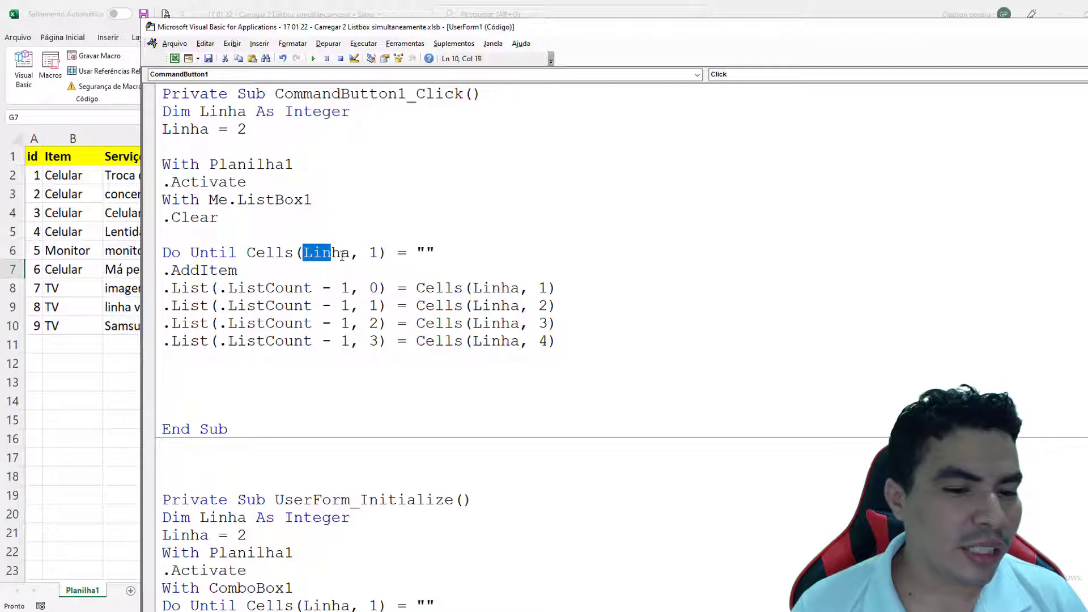
{"action": "left_click", "coordinate": [181, 357]}
{"action": "key", "text": "Return"}
{"action": "type", "text": "linha = lin"}
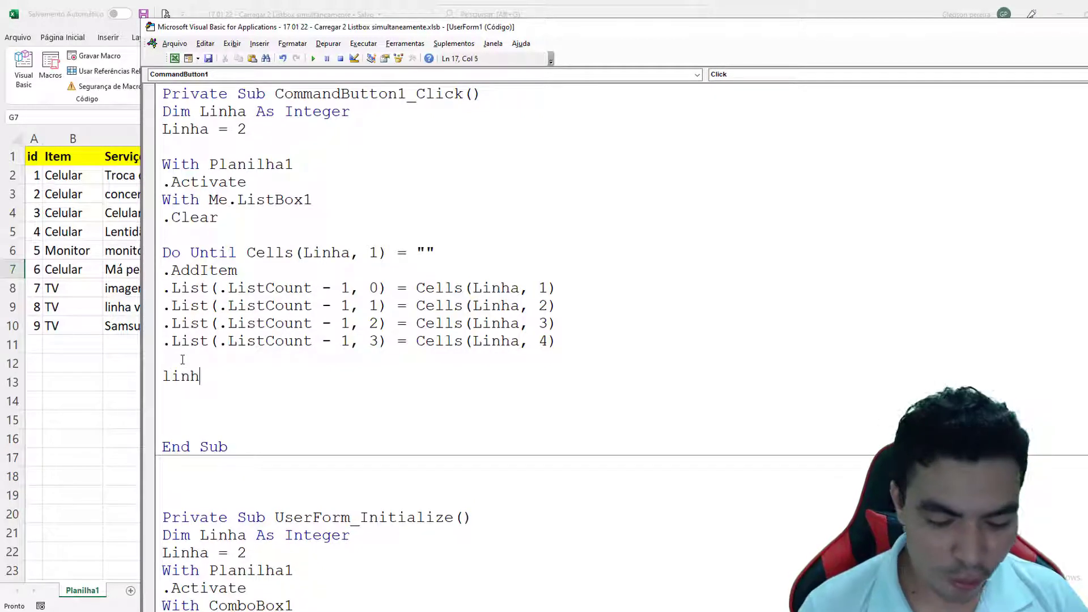
{"action": "type", "text": "ha "}
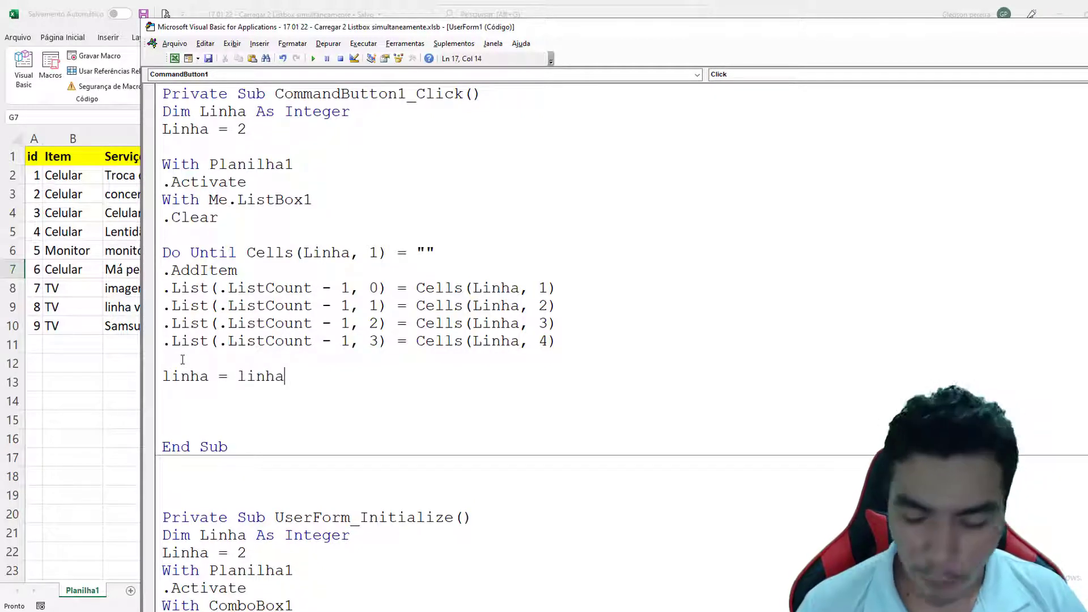
{"action": "type", "text": "+1"}
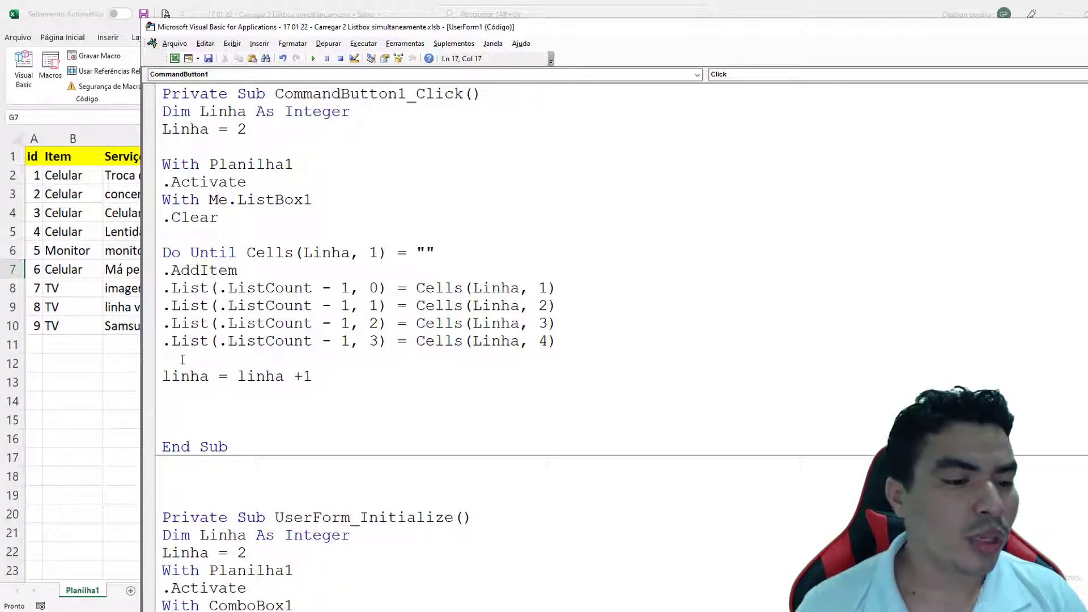
{"action": "key", "text": "Return"}
{"action": "type", "text": "Loop"}
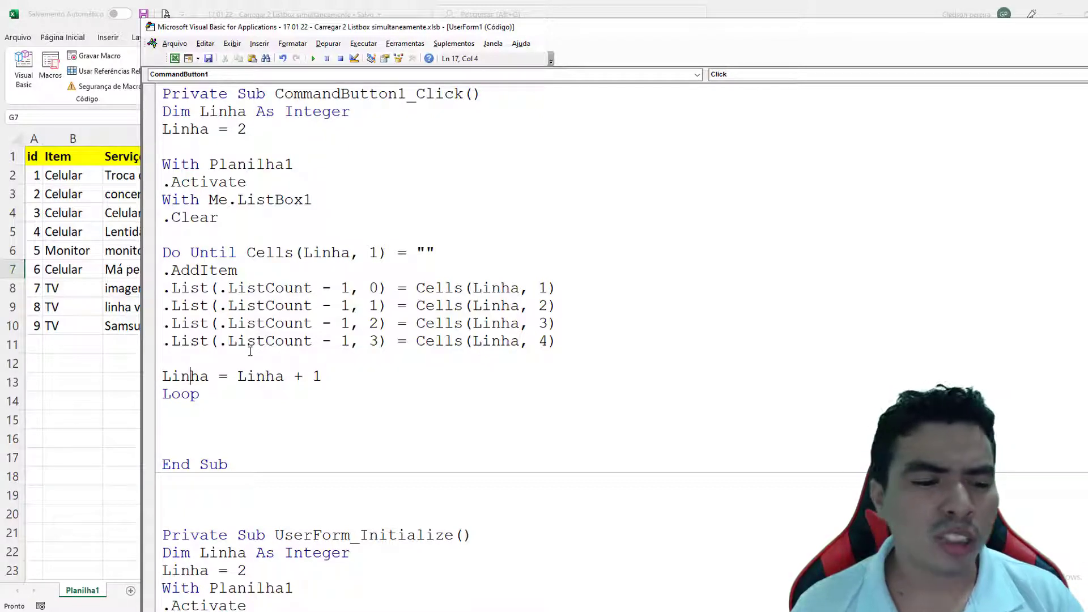
{"action": "left_click_drag", "start_coordinate": [219, 341], "coordinate": [312, 341]}
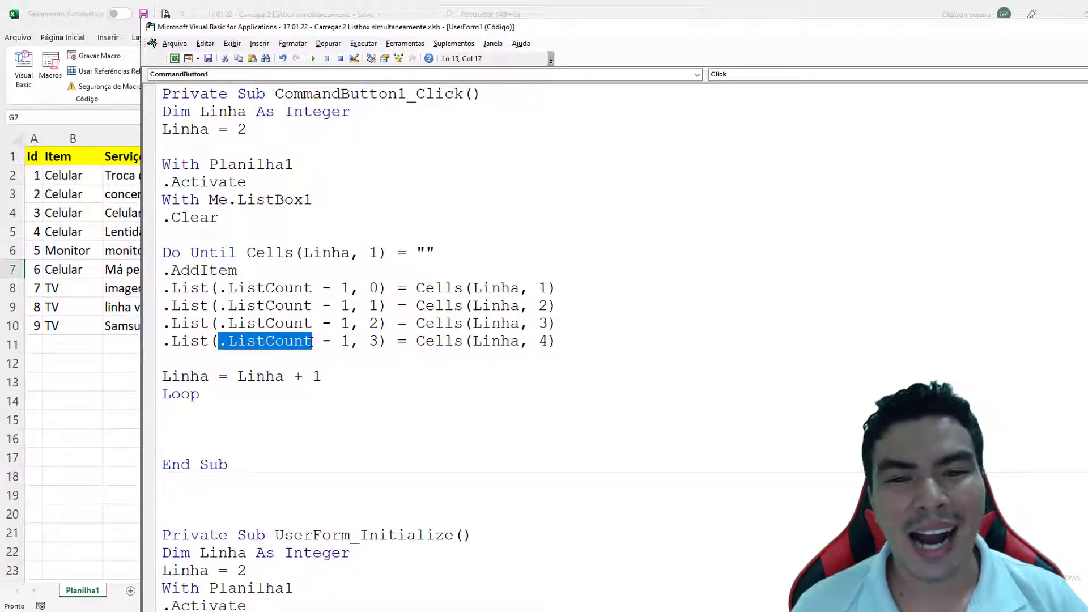
{"action": "left_click", "coordinate": [151, 415]}
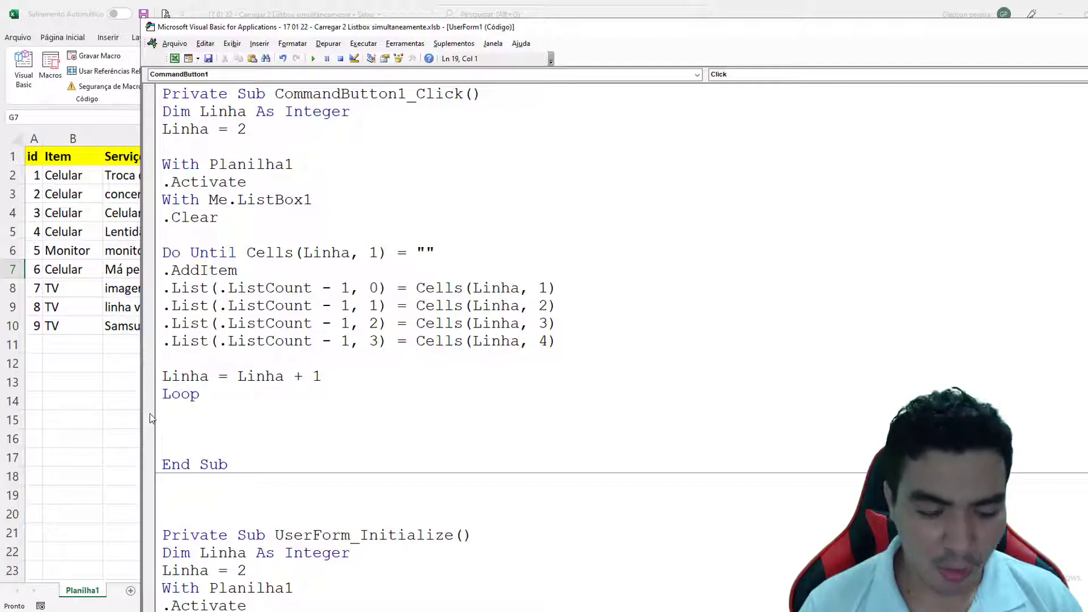
Step: Add Me.LblCont1.Object = .ListCount & " Registros" below the loop
{"action": "type", "text": "me."}
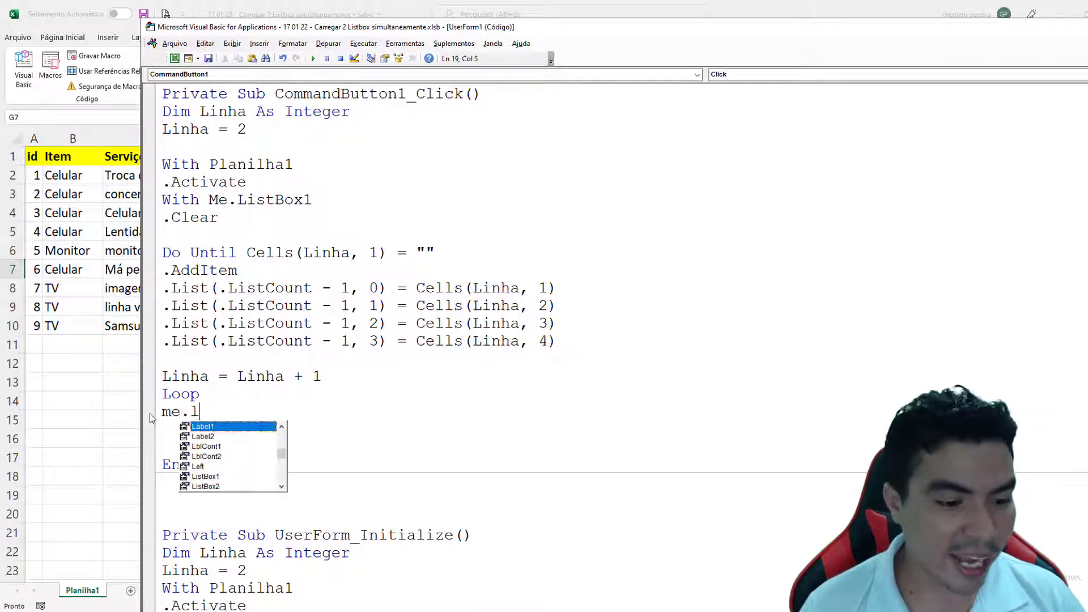
{"action": "type", "text": "lblc"}
{"action": "key", "text": "Tab"}
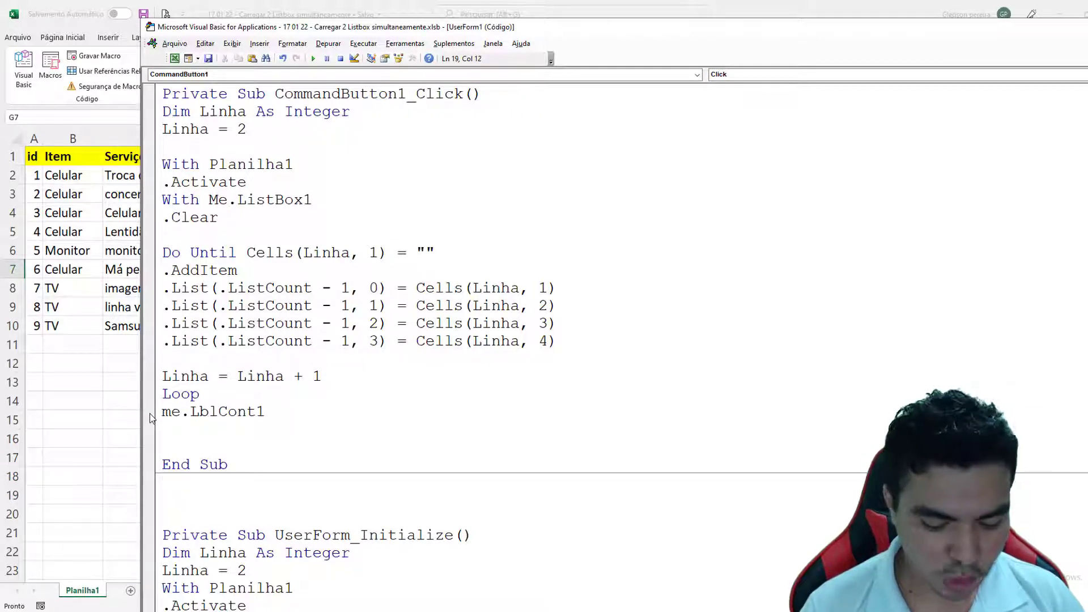
{"action": "type", "text": ".ob"}
{"action": "key", "text": "Tab"}
{"action": "type", "text": "= "}
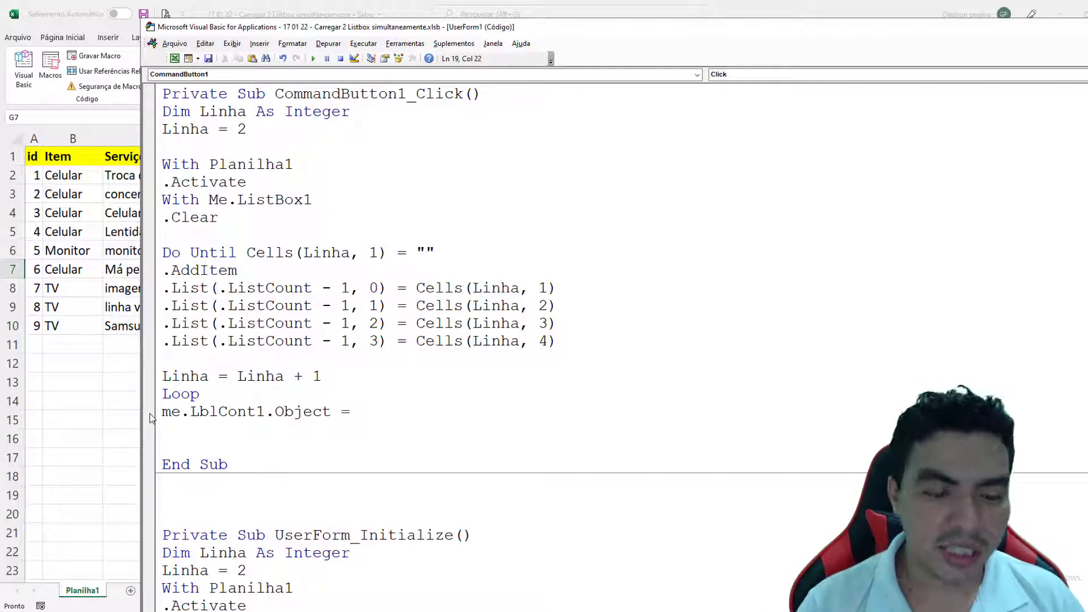
{"action": "type", "text": ".lis"}
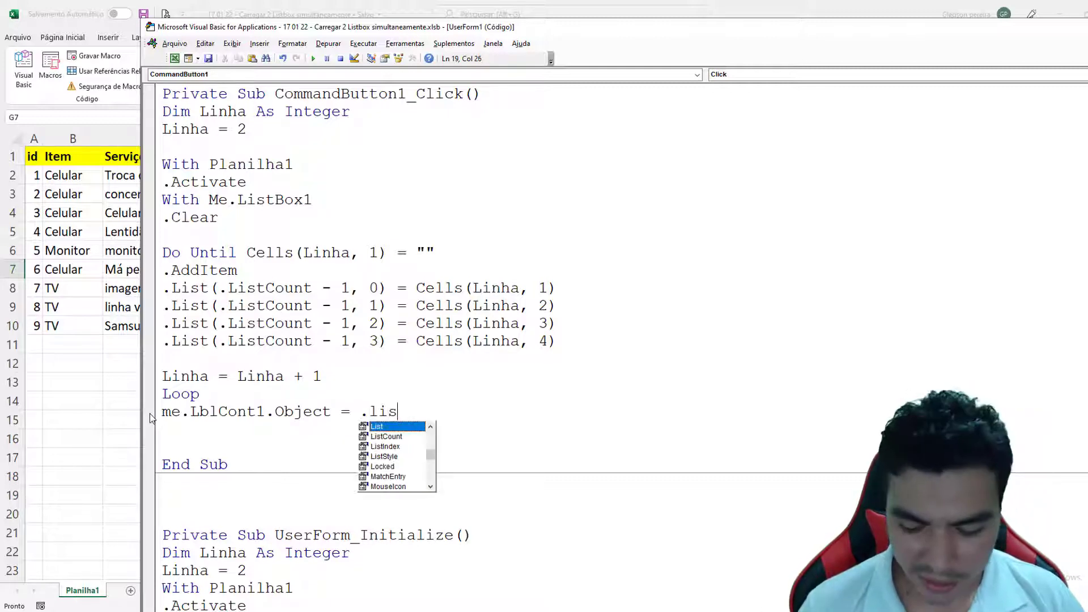
{"action": "key", "text": "Down"}
{"action": "key", "text": "space"}
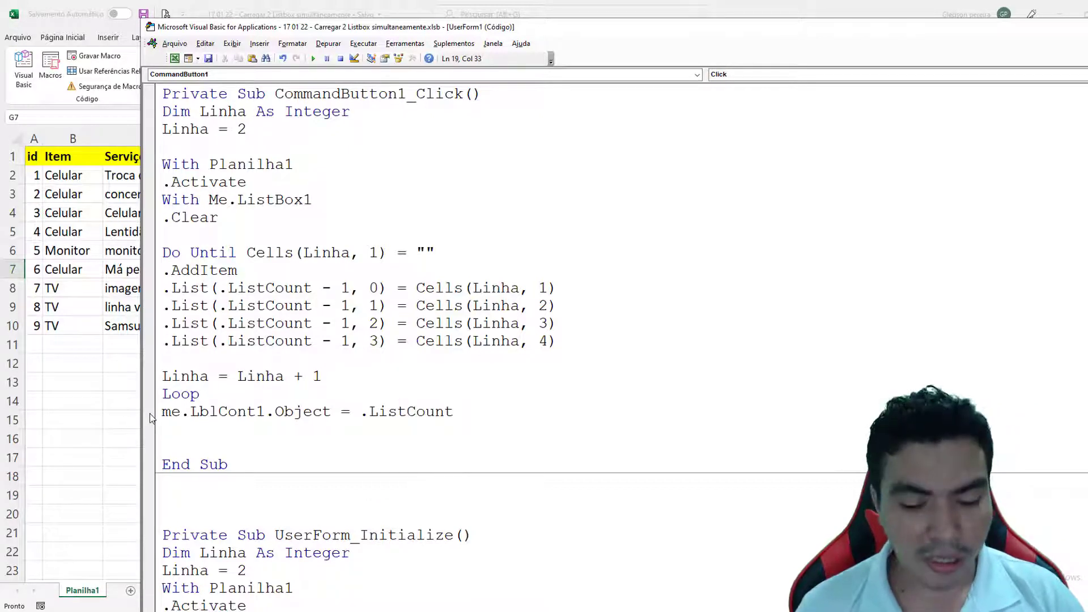
{"action": "type", "text": "& \" "}
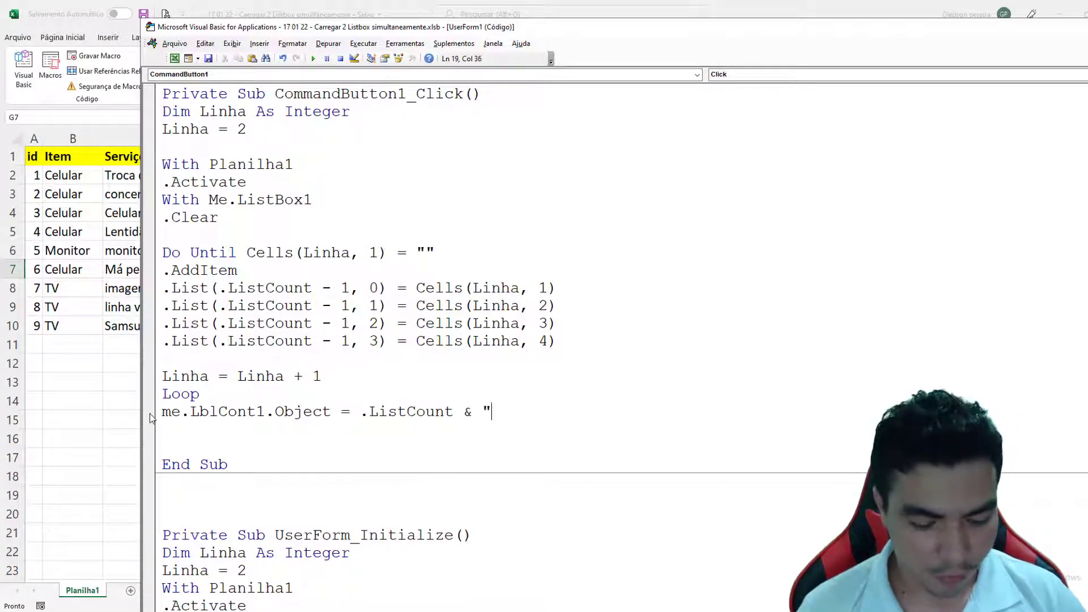
{"action": "type", "text": "Registro"}
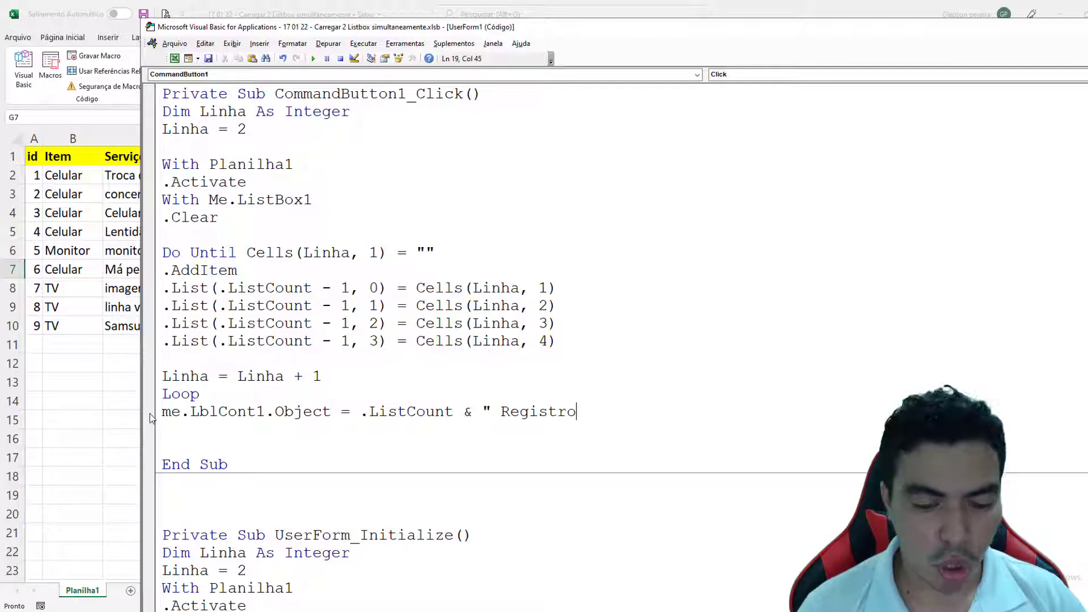
{"action": "type", "text": "s\""}
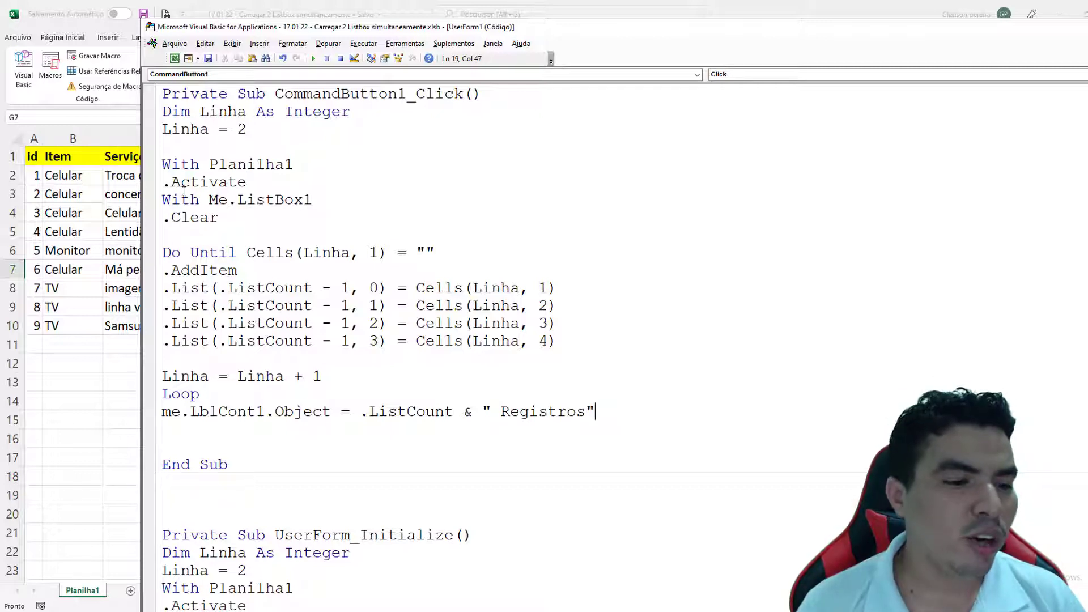
Step: Close the Planilha1 and ListBox1 blocks with two End With lines
{"action": "left_click_drag", "start_coordinate": [162, 164], "coordinate": [198, 162]}
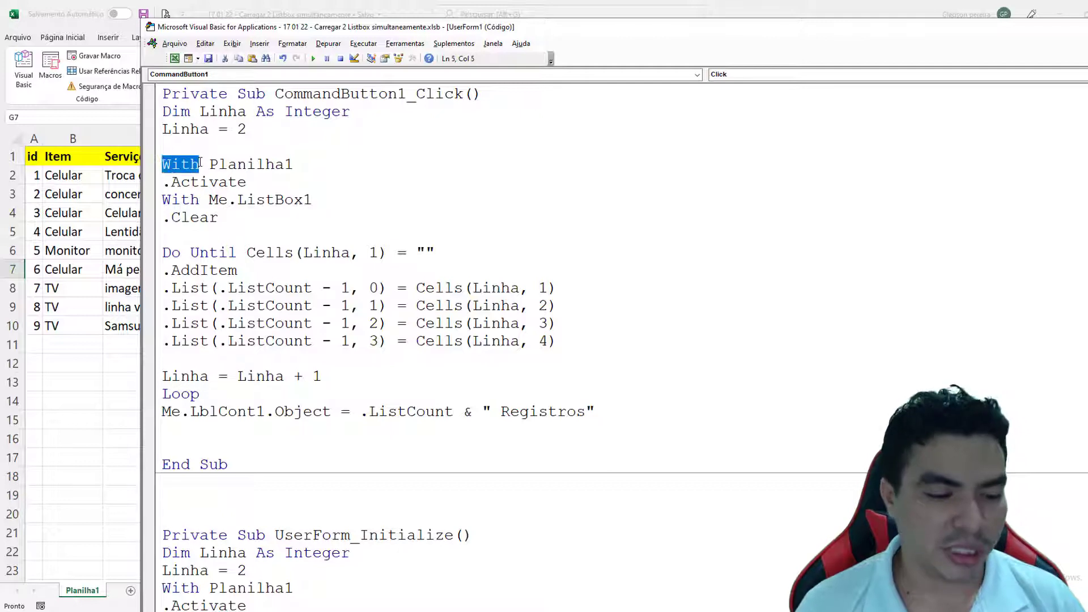
{"action": "left_click", "coordinate": [173, 429]}
{"action": "type", "text": "end"}
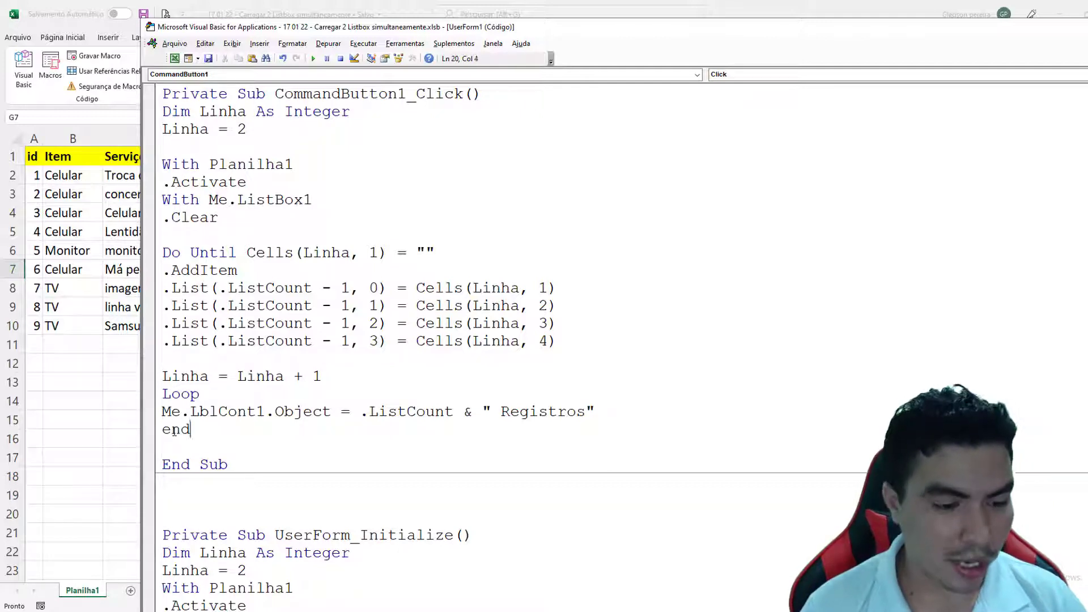
{"action": "type", "text": " with"}
{"action": "key", "text": "Return"}
{"action": "type", "text": "end"}
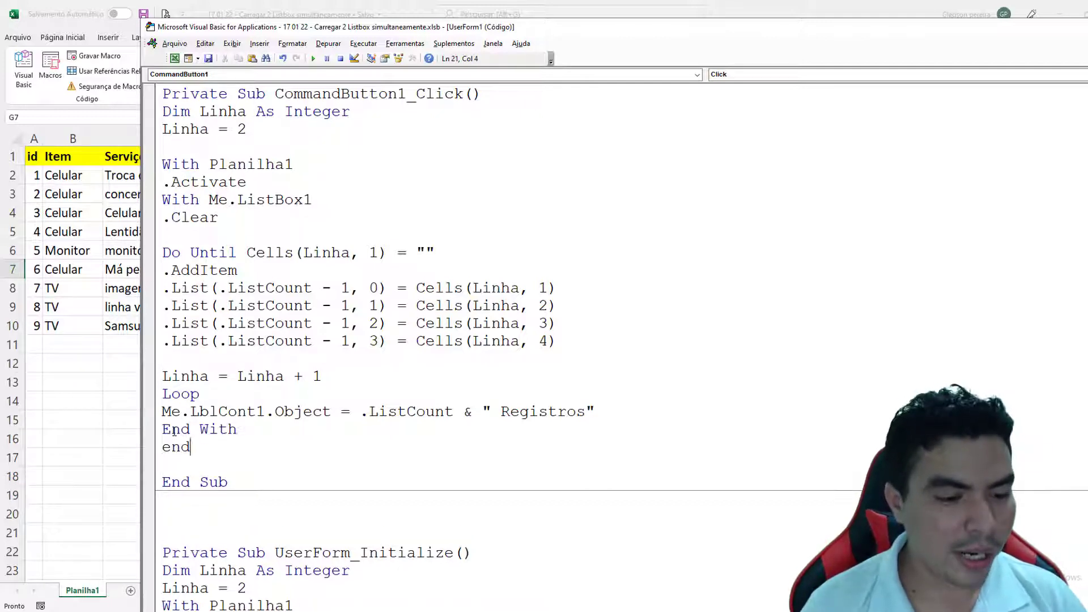
{"action": "type", "text": " with"}
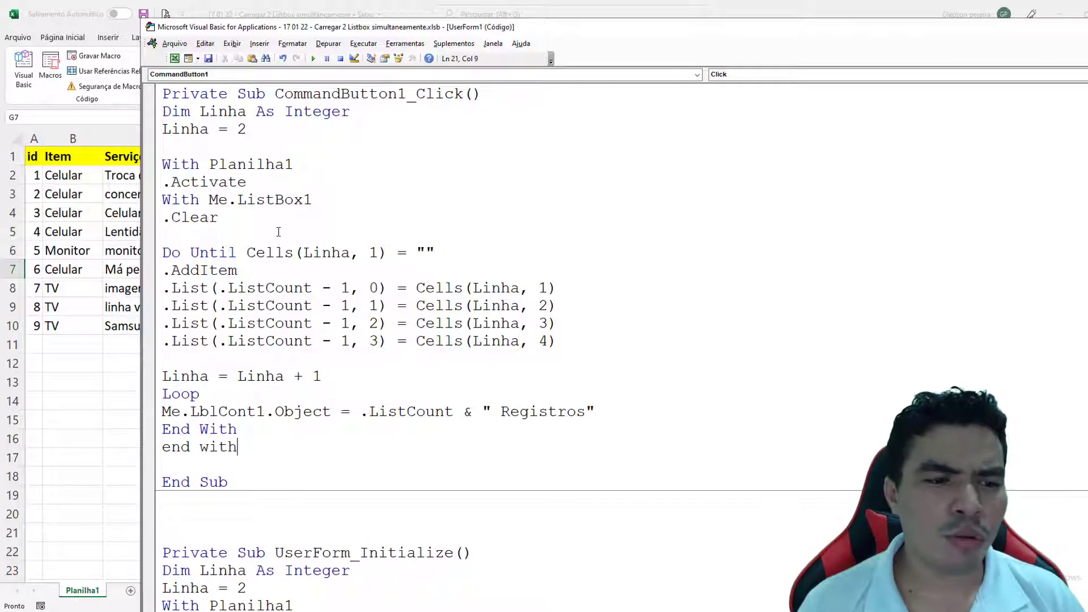
{"action": "left_click", "coordinate": [278, 232]}
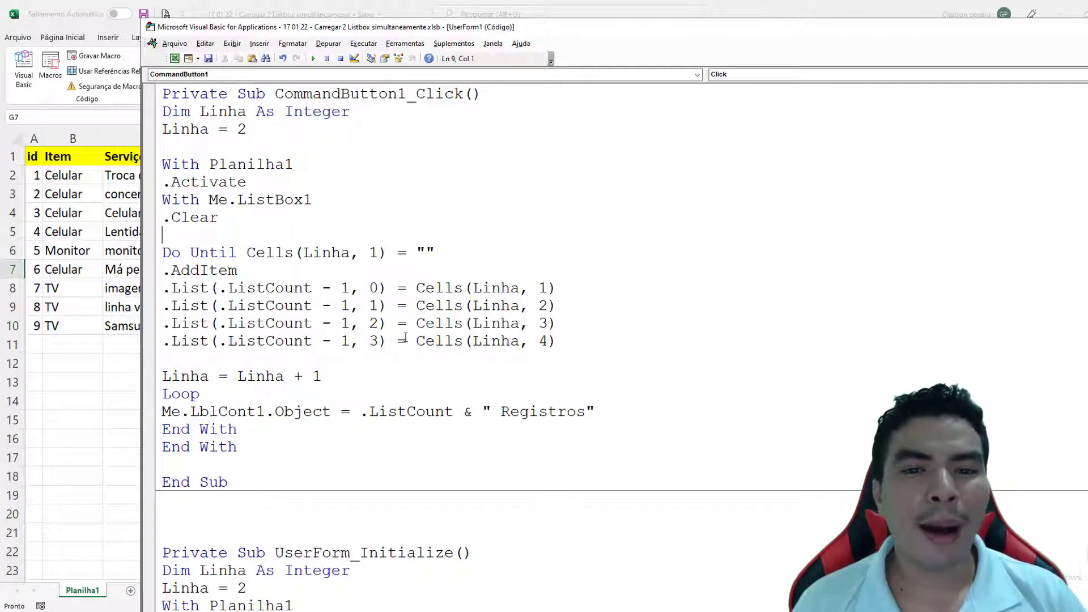
{"action": "key", "text": "F5"}
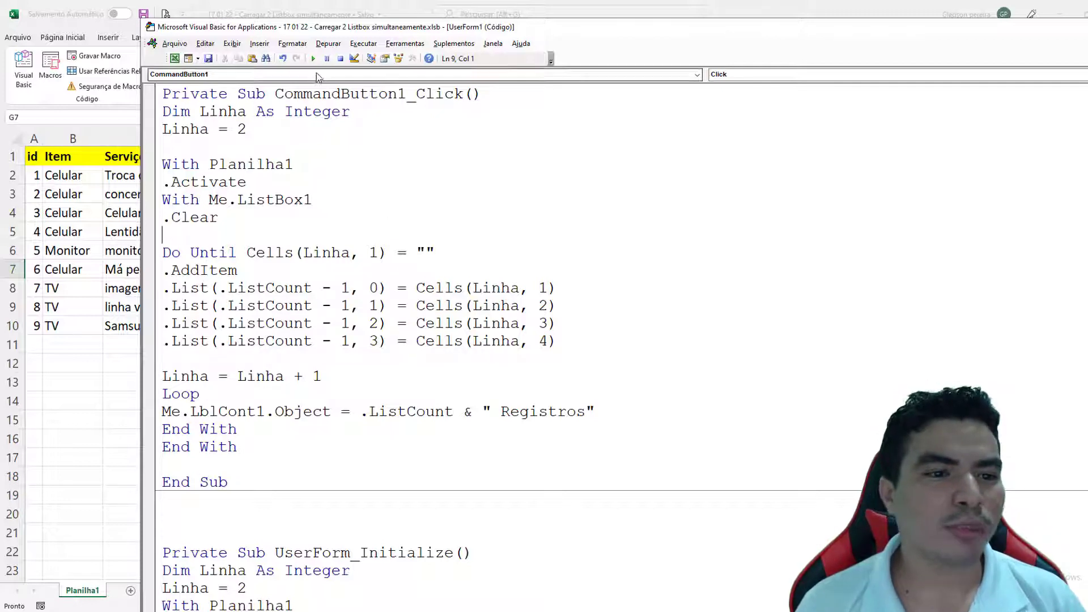
{"action": "left_click", "coordinate": [612, 159]}
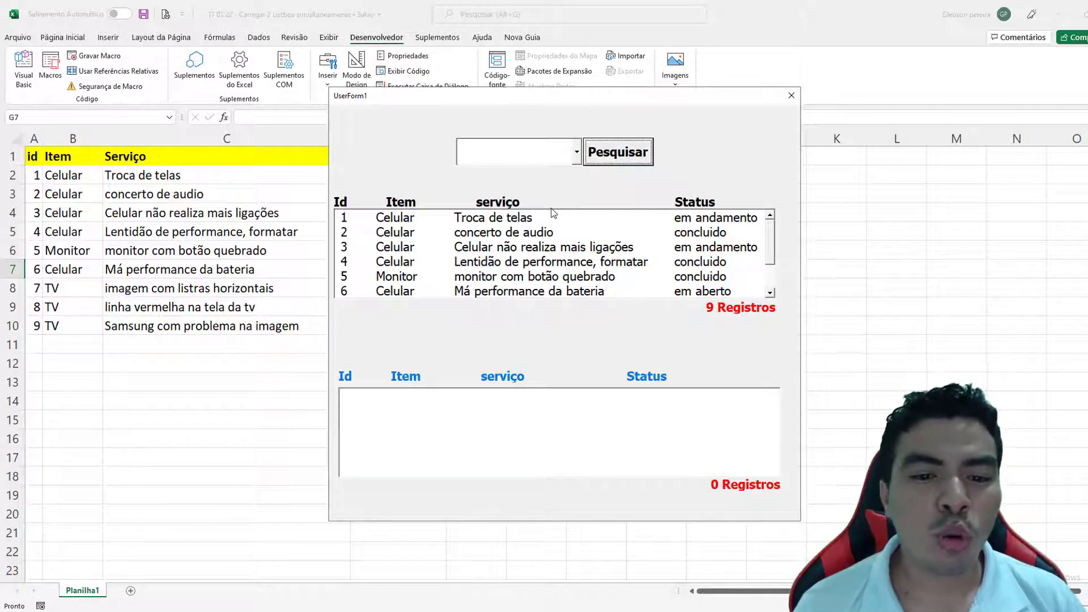
{"action": "left_click", "coordinate": [577, 153]}
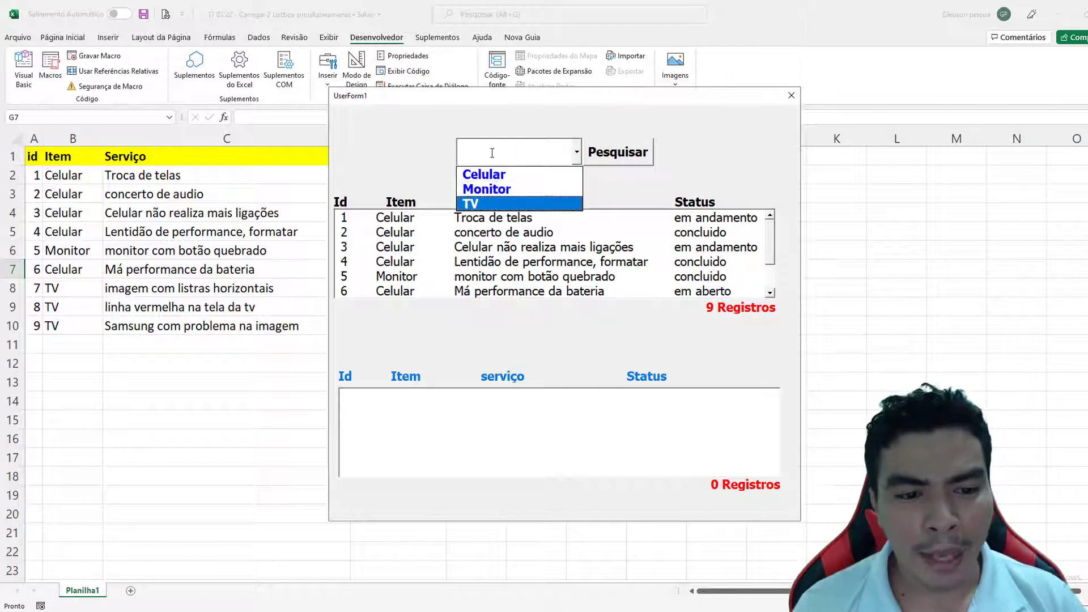
{"action": "left_click", "coordinate": [789, 97]}
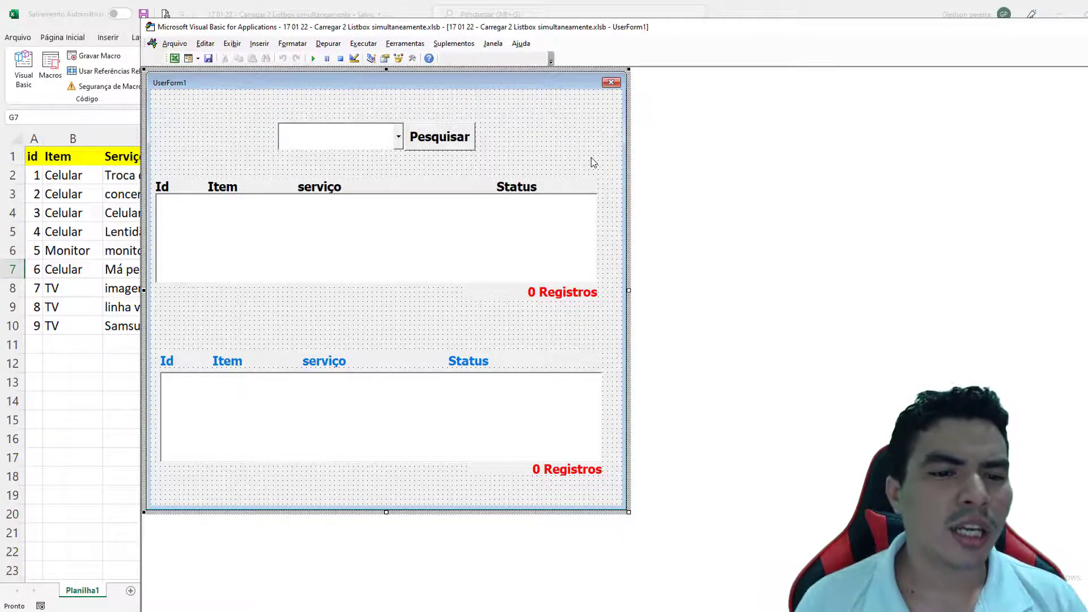
{"action": "double_click", "coordinate": [424, 142]}
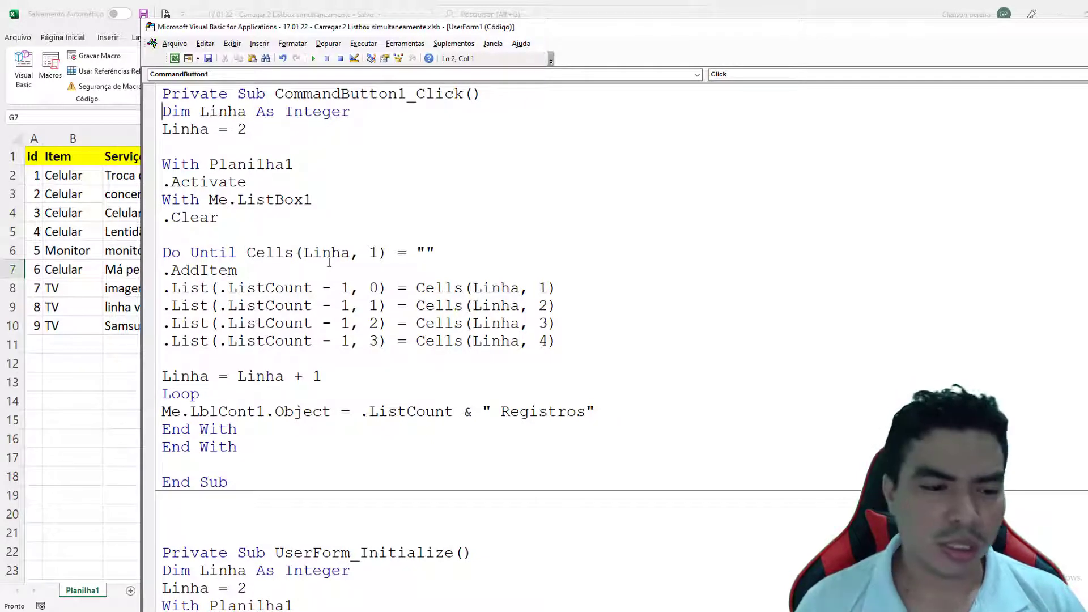
Step: Insert If Cells(Linha, 2) = Me.ComboBox1.Text Then above the .AddItem line
{"action": "key", "text": "Down"}
{"action": "key", "text": "Down"}
{"action": "key", "text": "Down"}
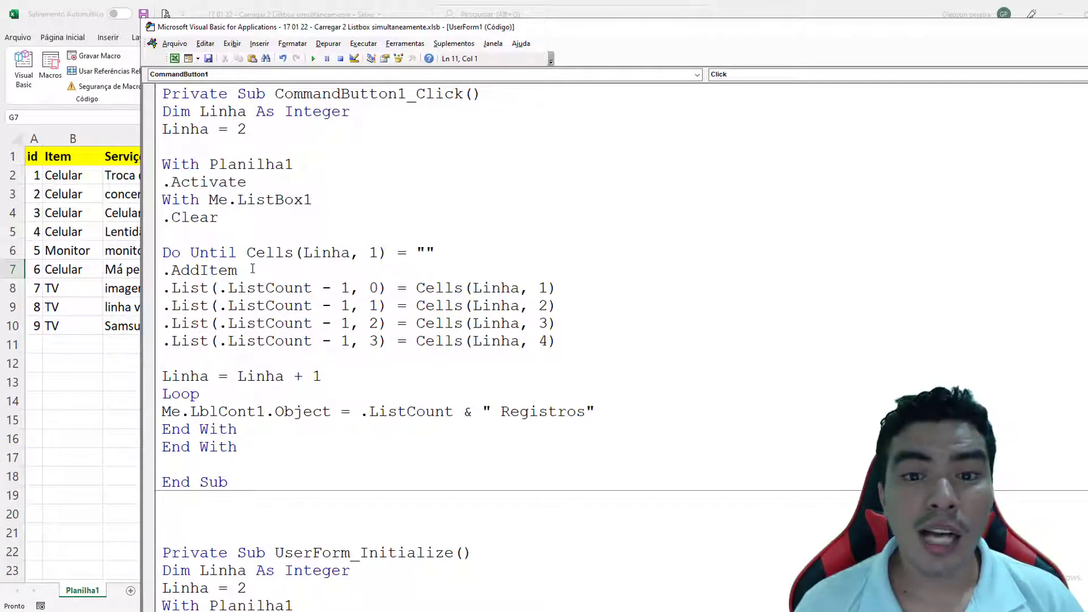
{"action": "left_click_drag", "start_coordinate": [207, 290], "coordinate": [165, 292]}
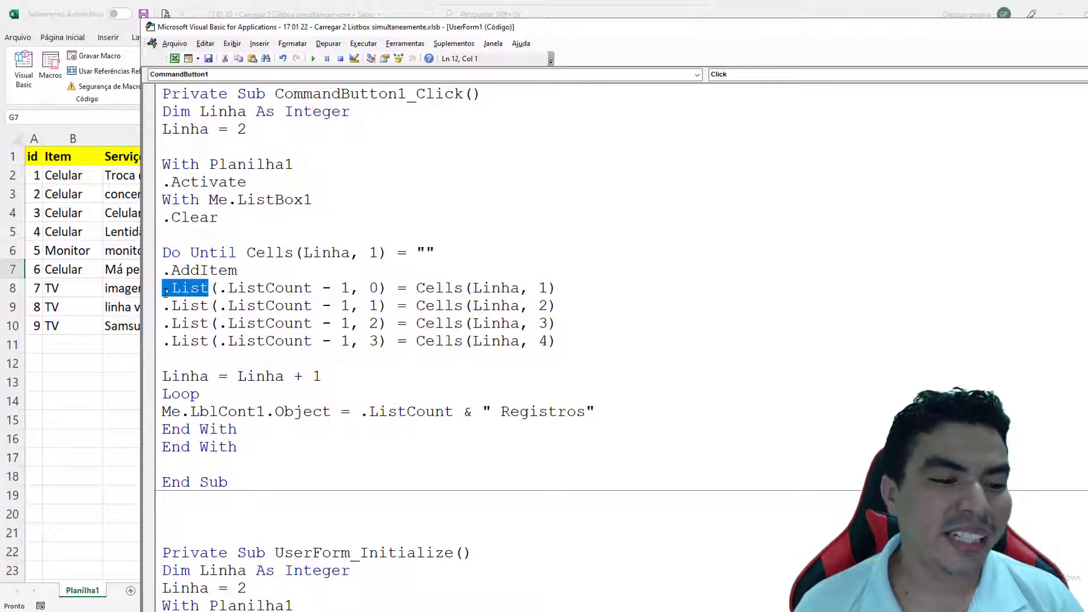
{"action": "left_click_drag", "start_coordinate": [241, 270], "coordinate": [166, 276]}
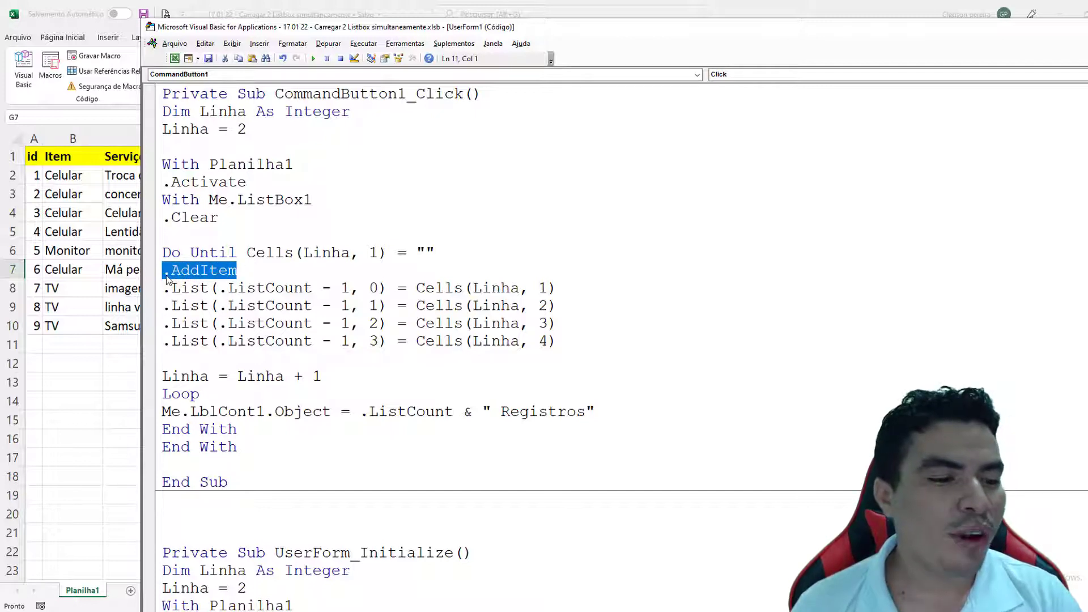
{"action": "left_click", "coordinate": [167, 276]}
{"action": "key", "text": "Return"}
{"action": "type", "text": "if ce"}
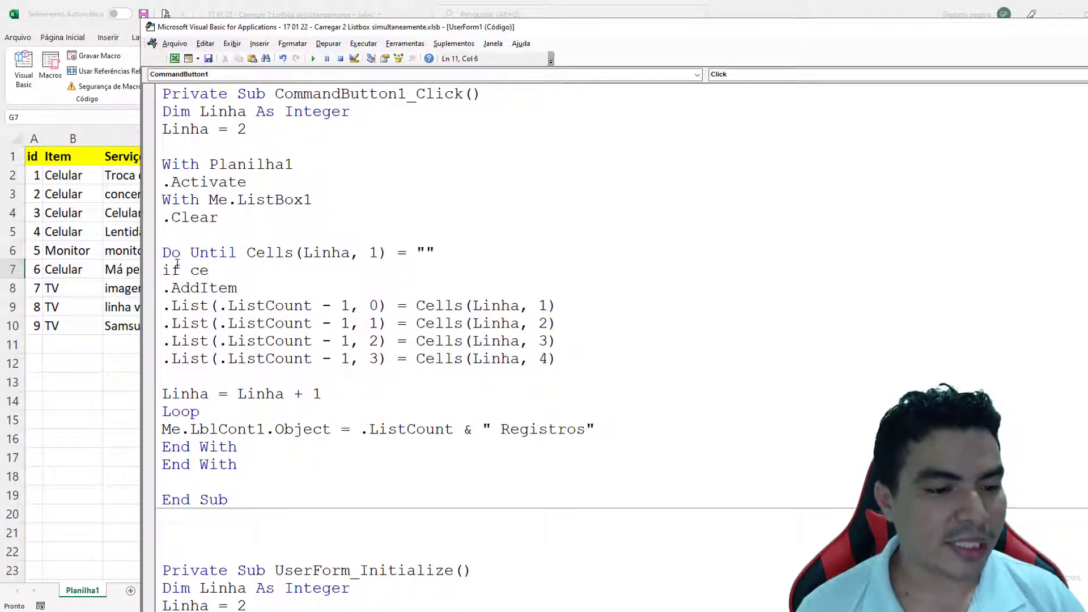
{"action": "type", "text": "lls(li"}
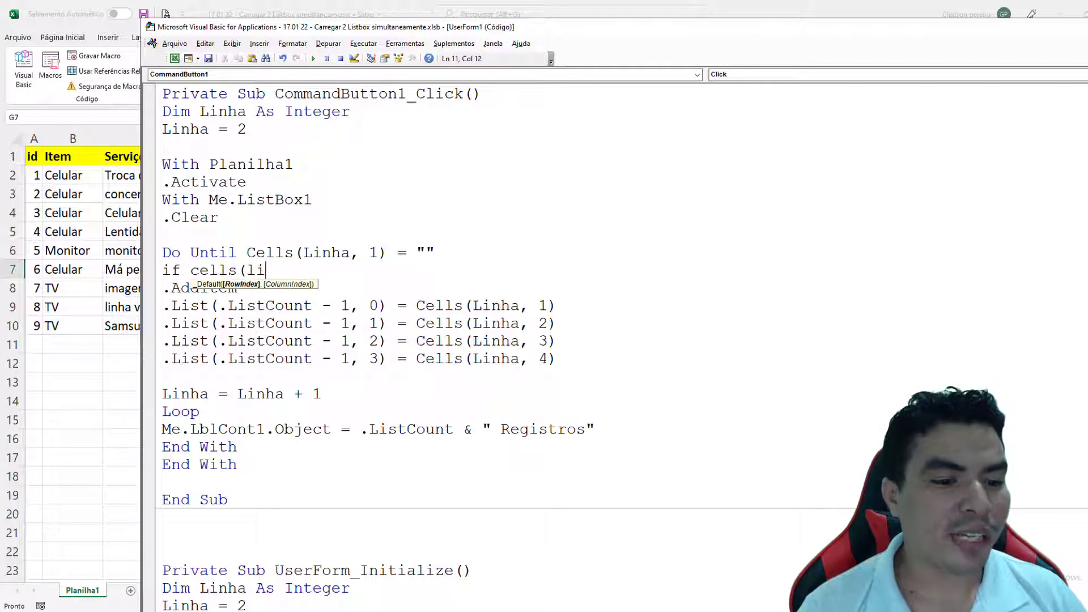
{"action": "type", "text": "nha,"}
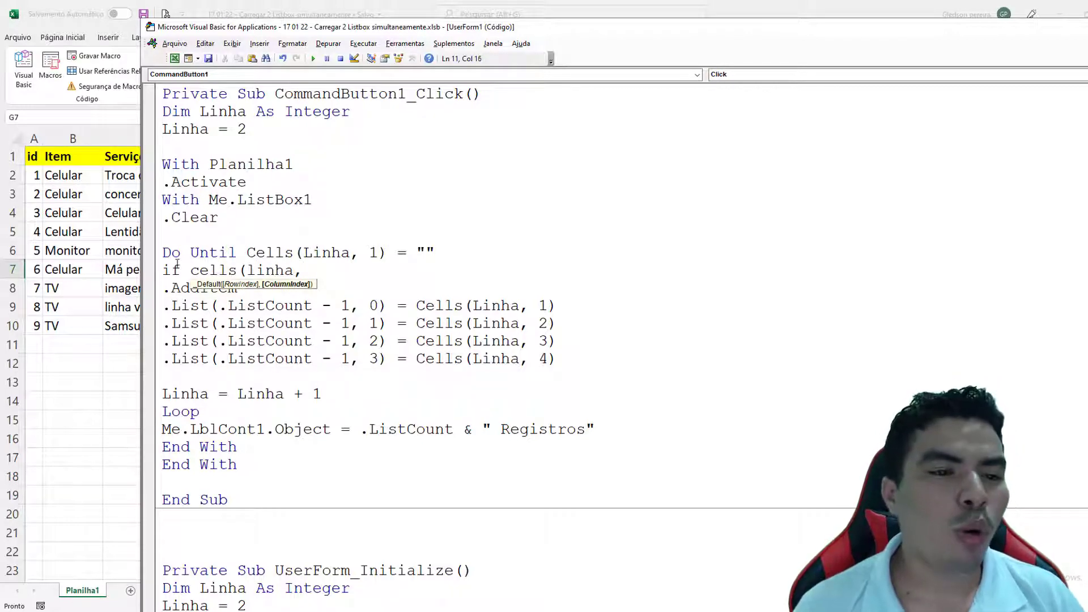
{"action": "left_click_drag", "start_coordinate": [246, 28], "coordinate": [373, 30]}
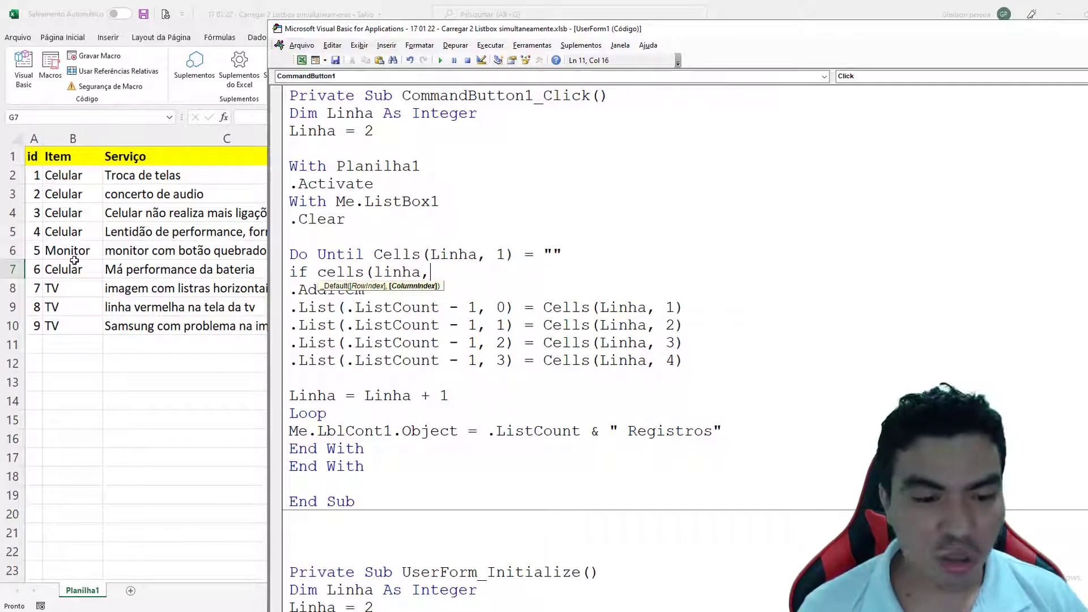
{"action": "type", "text": ")"}
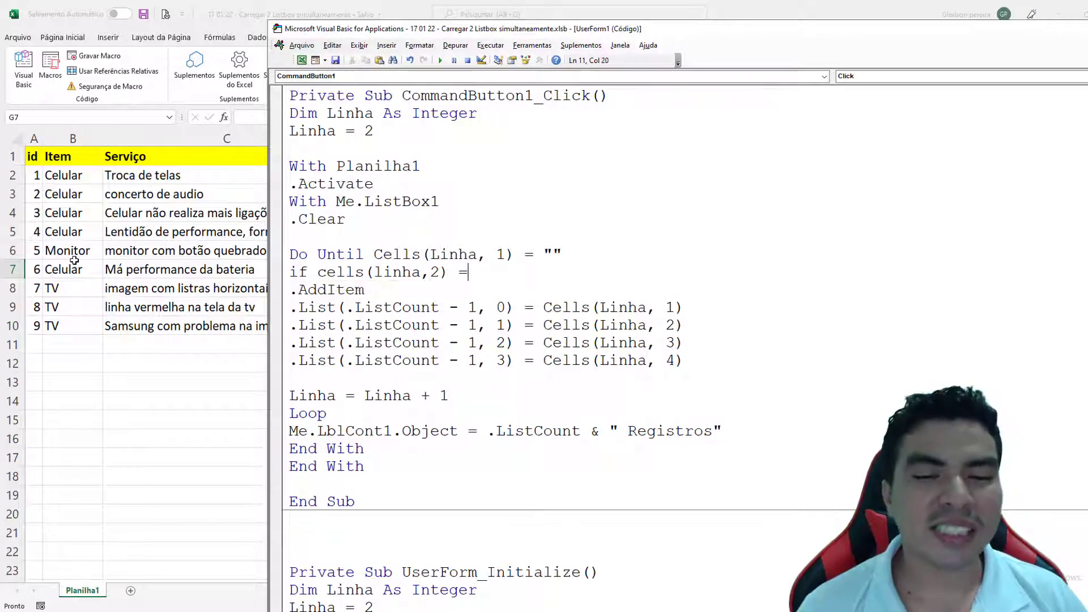
{"action": "type", "text": " = me"}
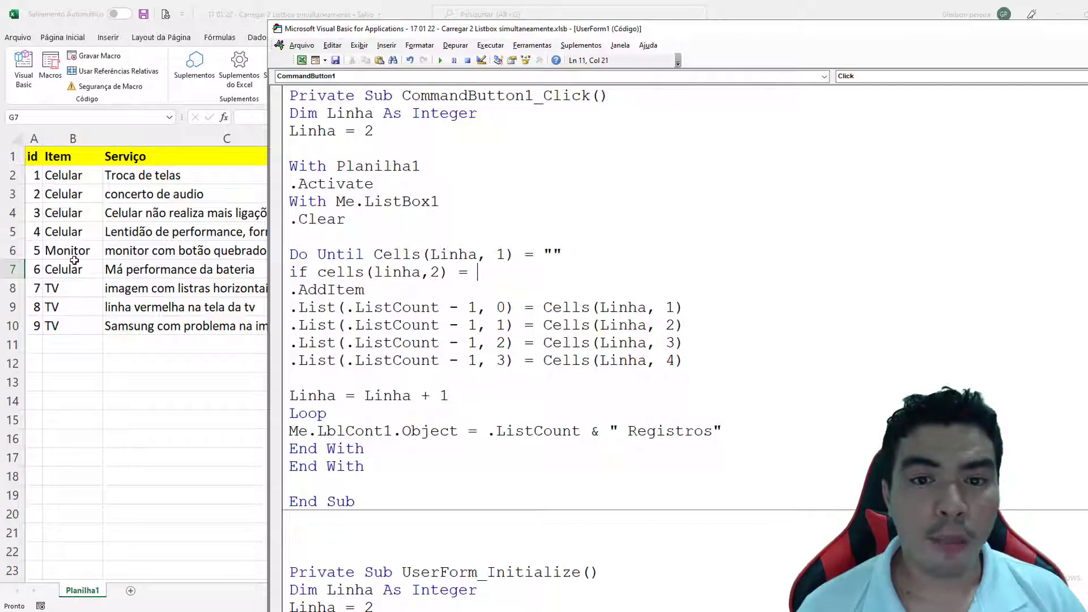
{"action": "type", "text": "."}
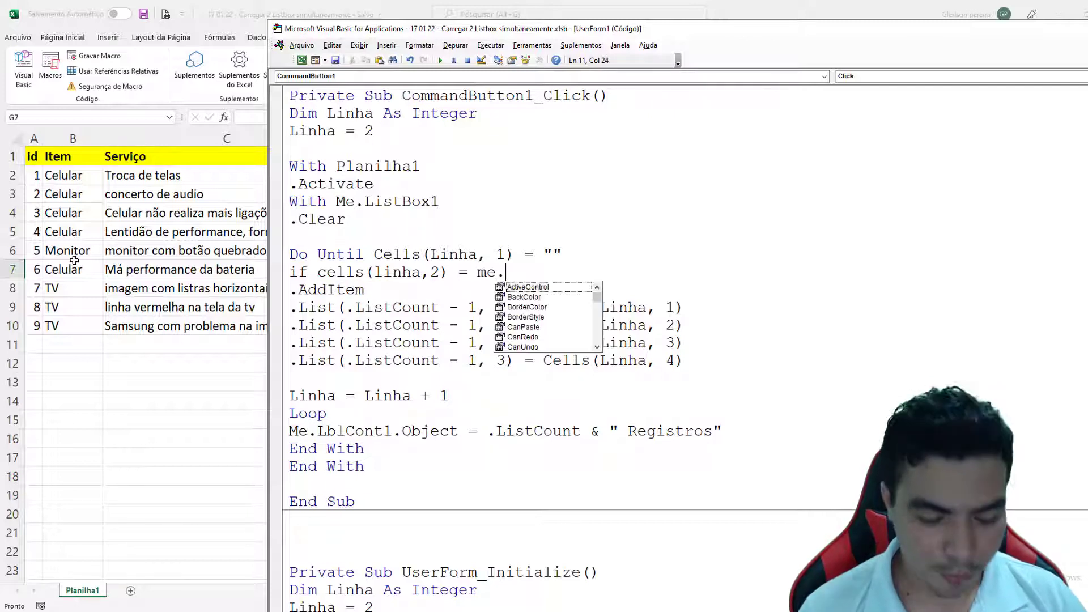
{"action": "type", "text": "com"}
{"action": "key", "text": "Tab"}
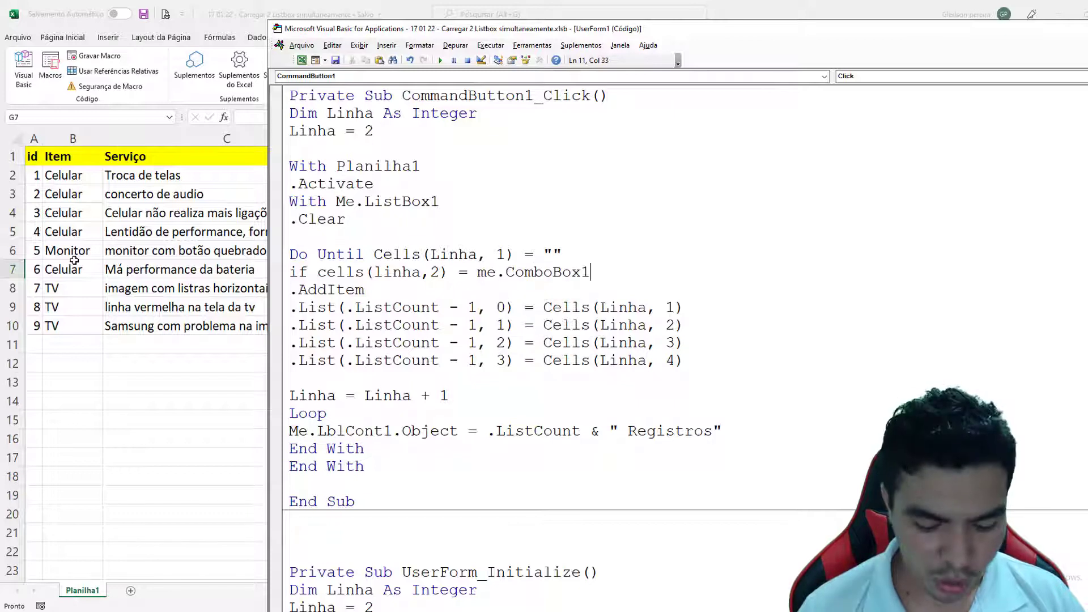
{"action": "type", "text": ".te"}
{"action": "key", "text": "Tab"}
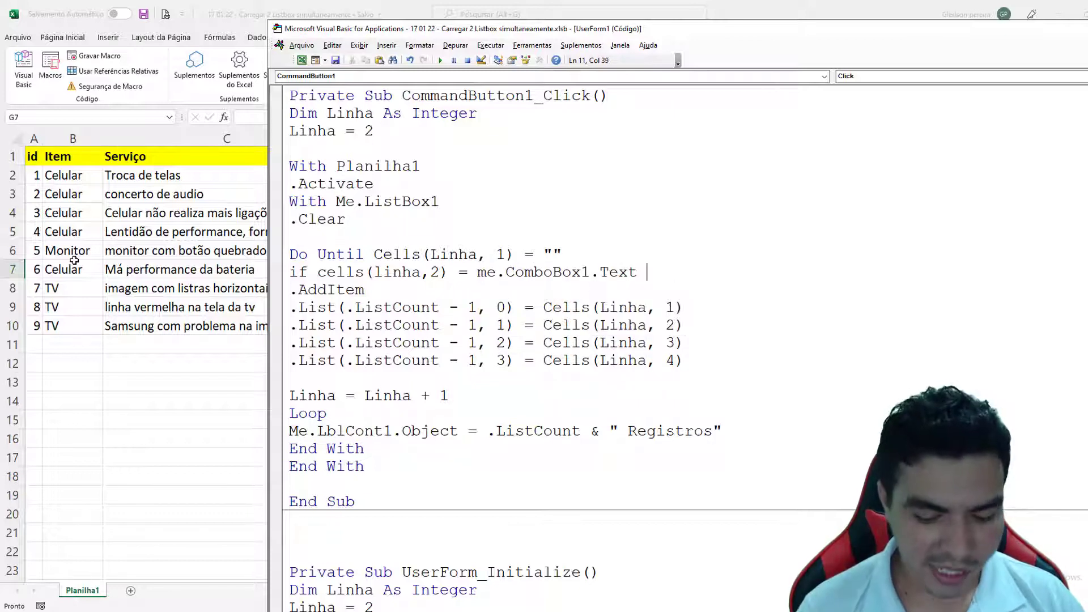
{"action": "type", "text": "then"}
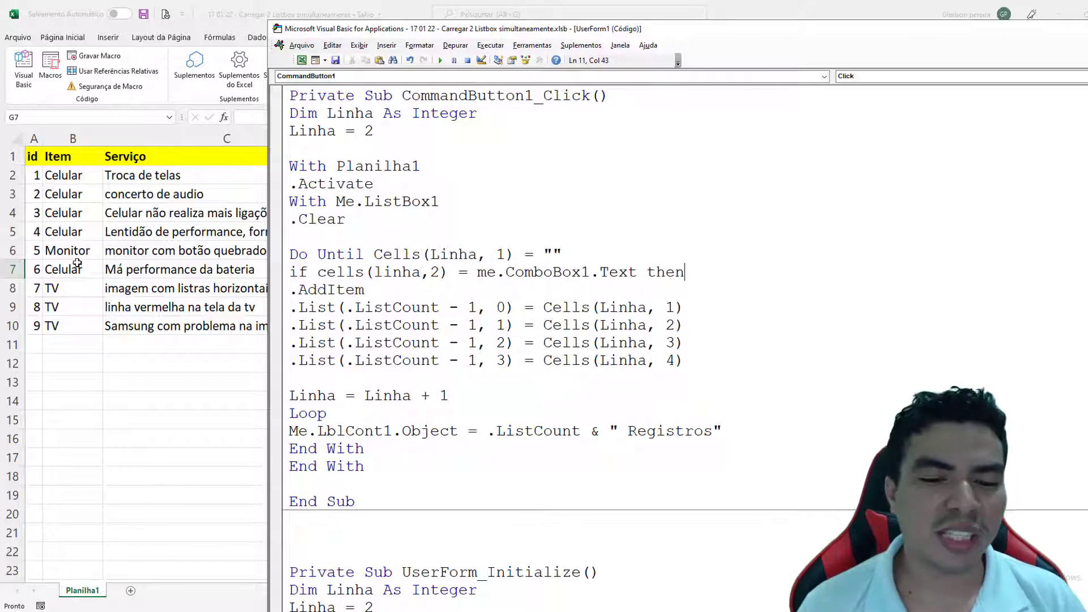
Step: Close the condition with End If after the last .List line
{"action": "left_click_drag", "start_coordinate": [313, 272], "coordinate": [691, 273]}
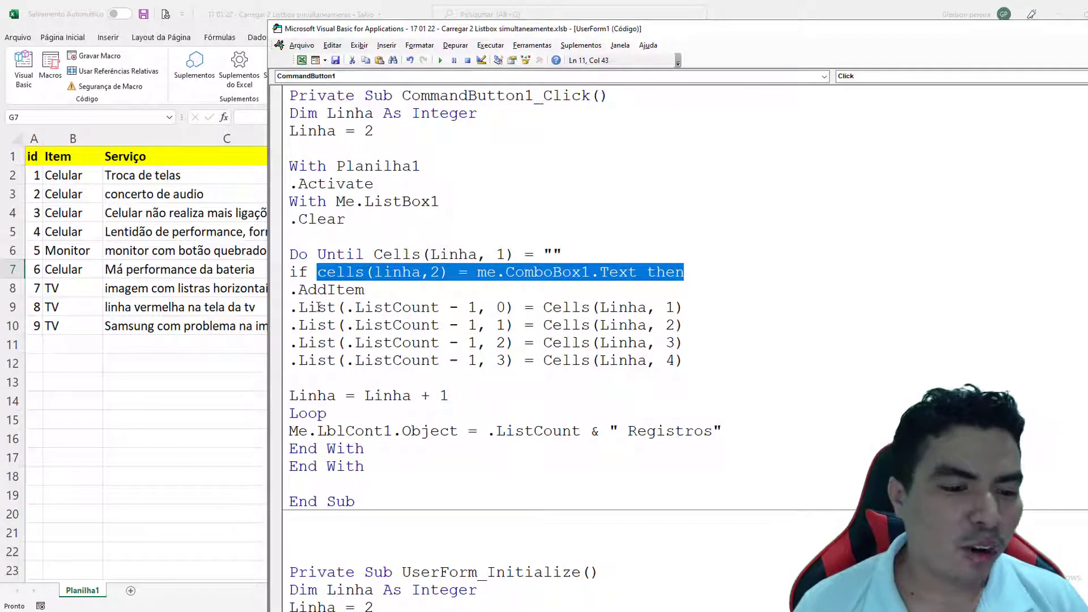
{"action": "left_click_drag", "start_coordinate": [290, 289], "coordinate": [364, 290]}
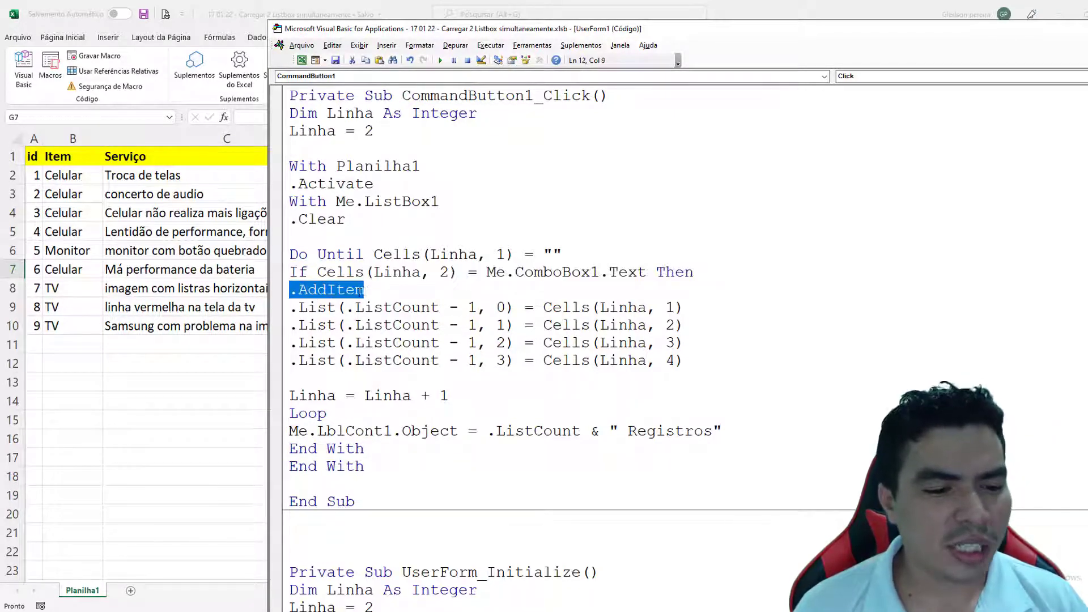
{"action": "left_click_drag", "start_coordinate": [294, 308], "coordinate": [336, 309]}
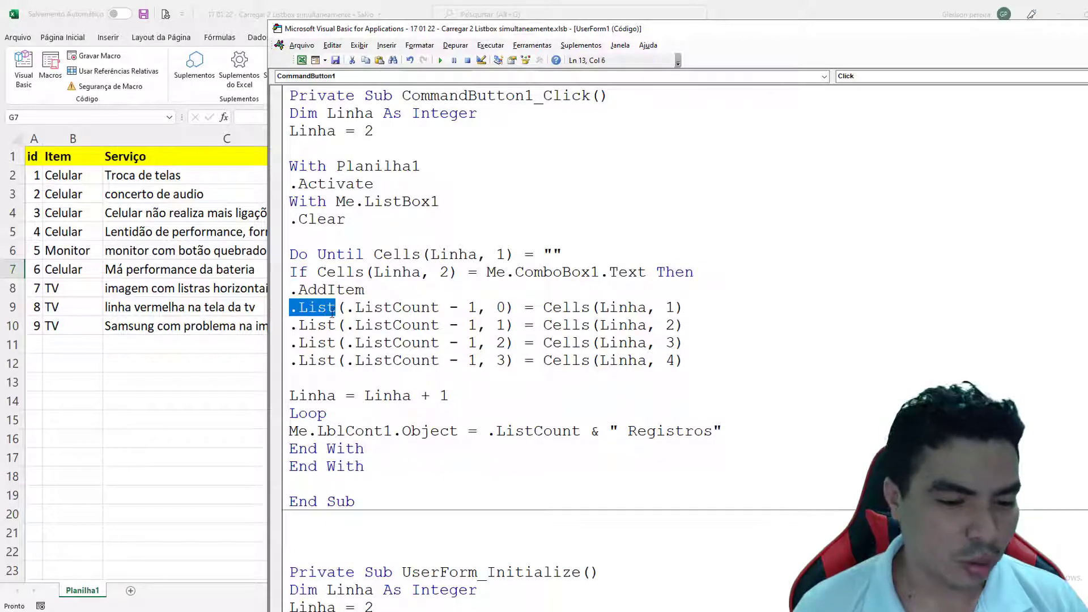
{"action": "left_click_drag", "start_coordinate": [289, 273], "coordinate": [308, 273]}
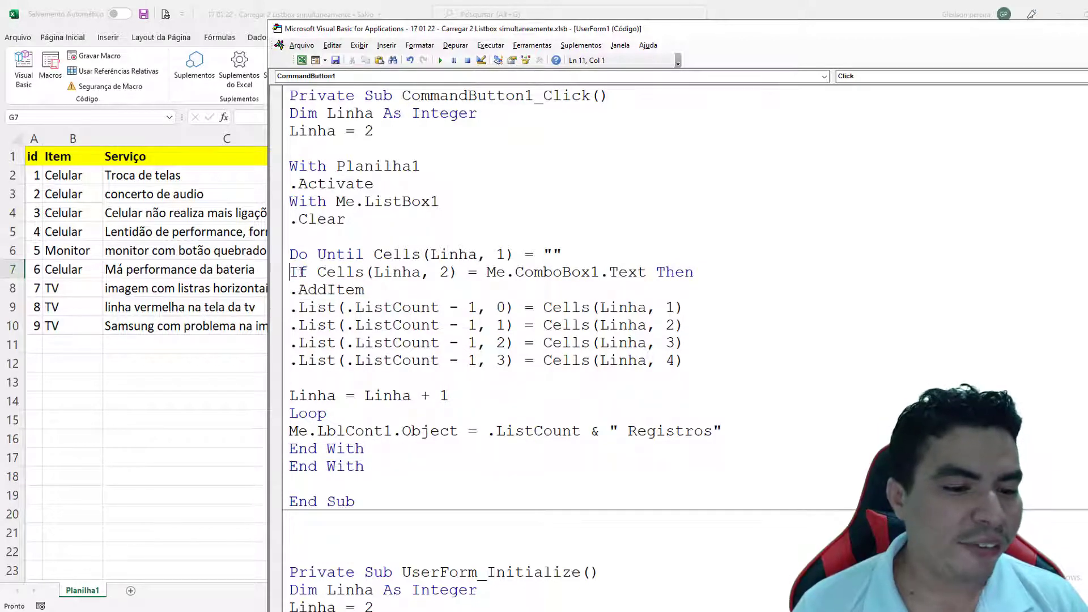
{"action": "left_click", "coordinate": [359, 381]}
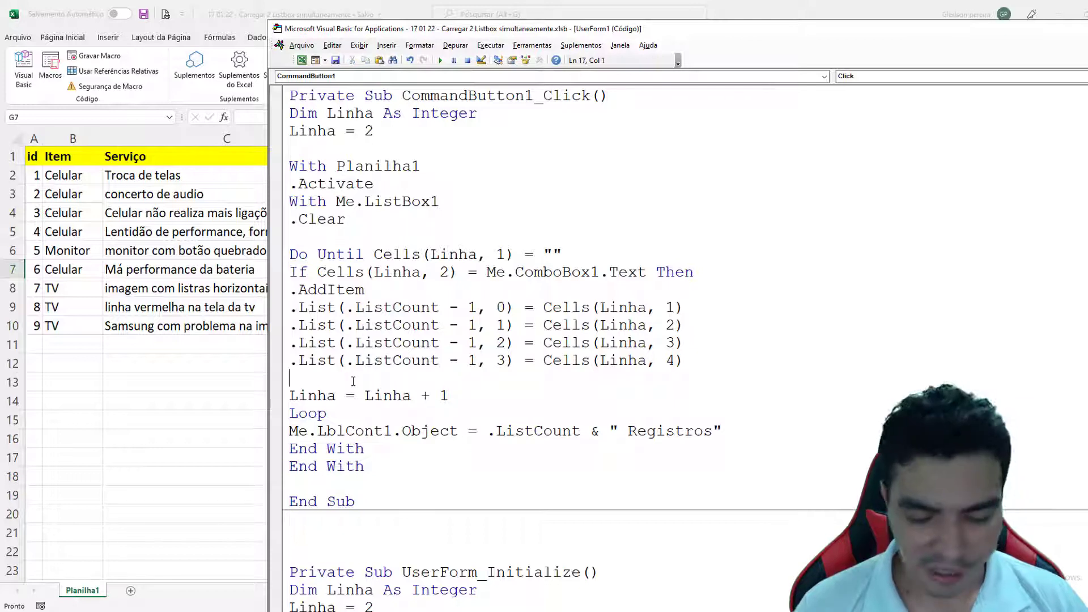
{"action": "key", "text": "Return"}
{"action": "type", "text": "e"}
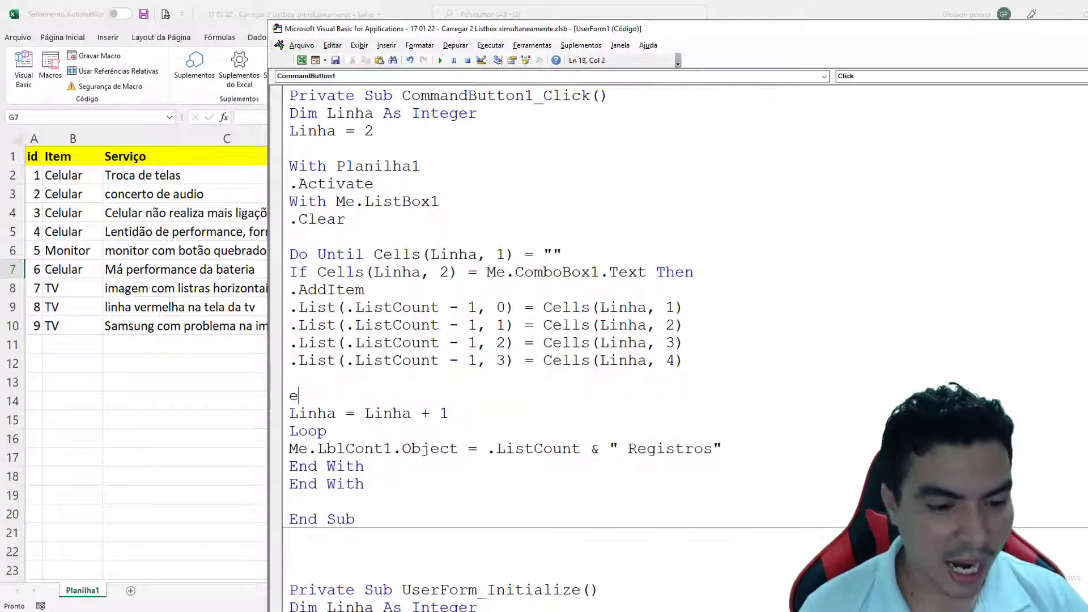
{"action": "type", "text": "nd if"}
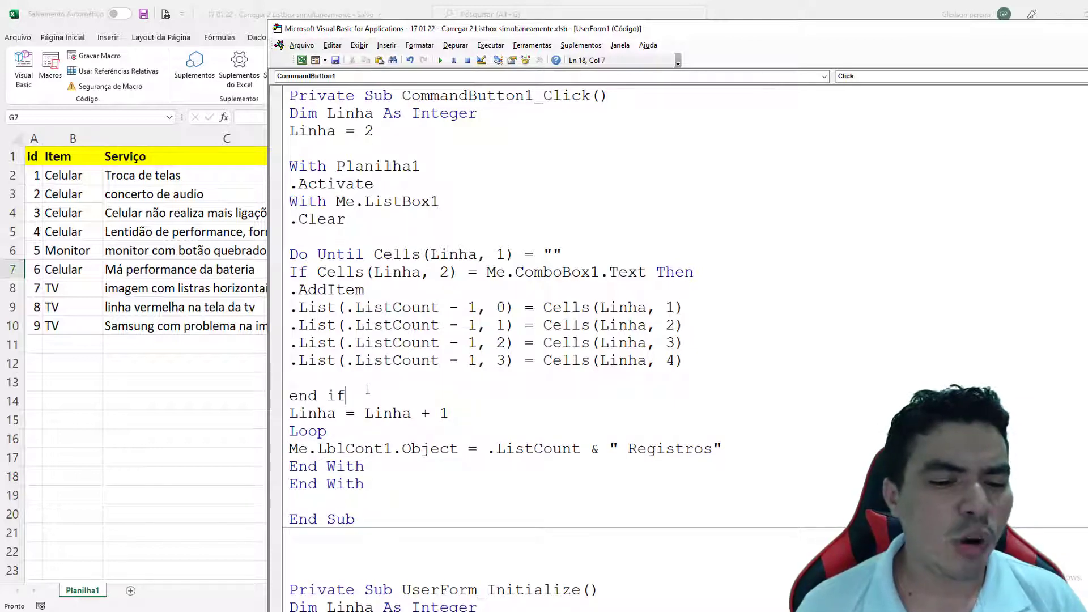
{"action": "left_click", "coordinate": [445, 238]}
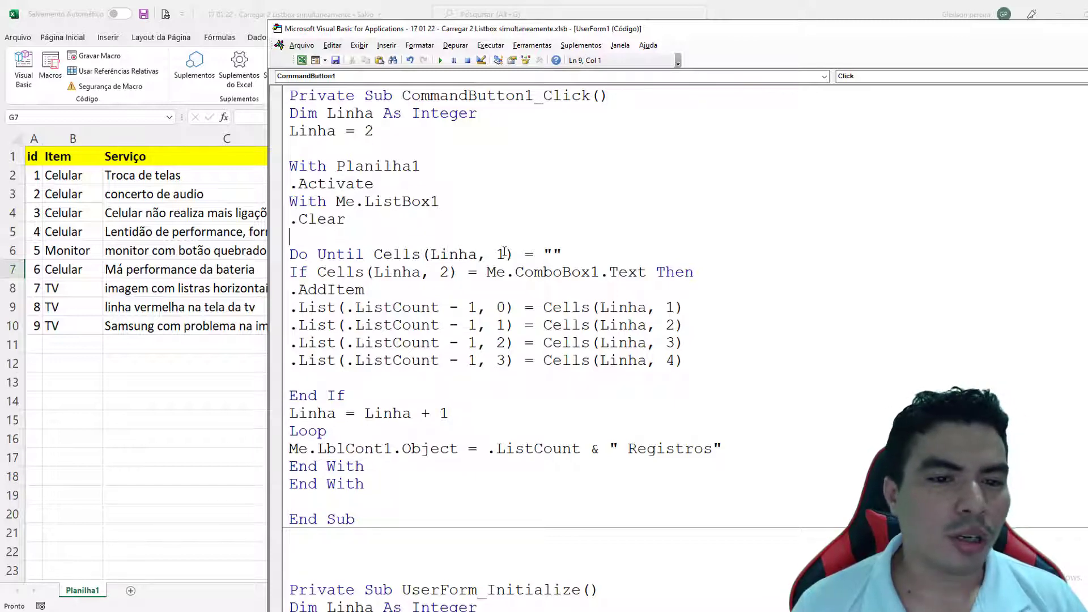
Step: Run UserForm1 and search for Celular, which lists 5 records in the top list
{"action": "left_click", "coordinate": [440, 60]}
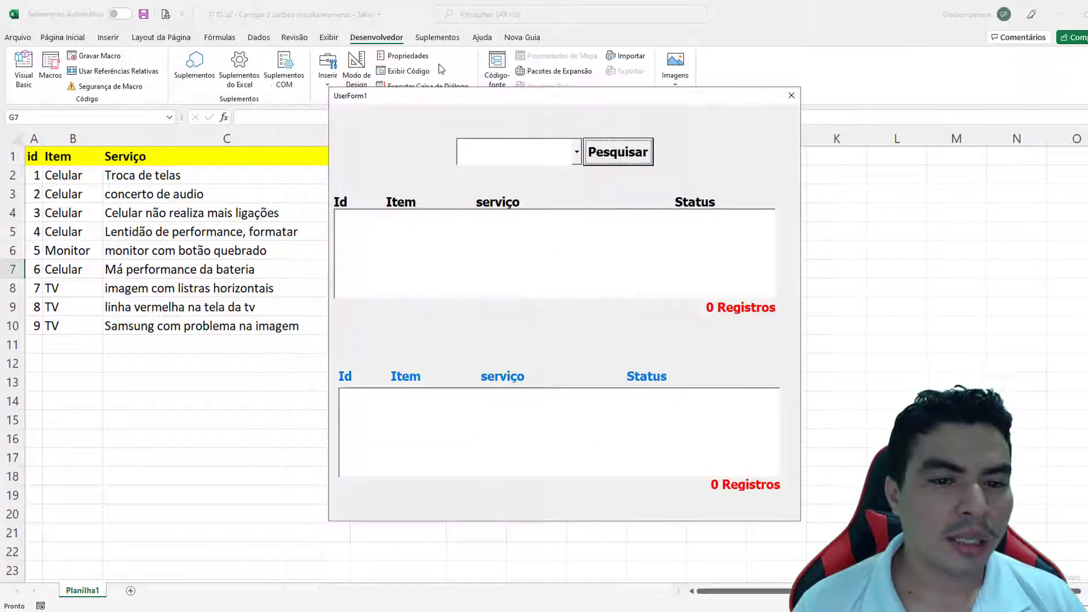
{"action": "left_click", "coordinate": [523, 153]}
{"action": "left_click", "coordinate": [575, 154]}
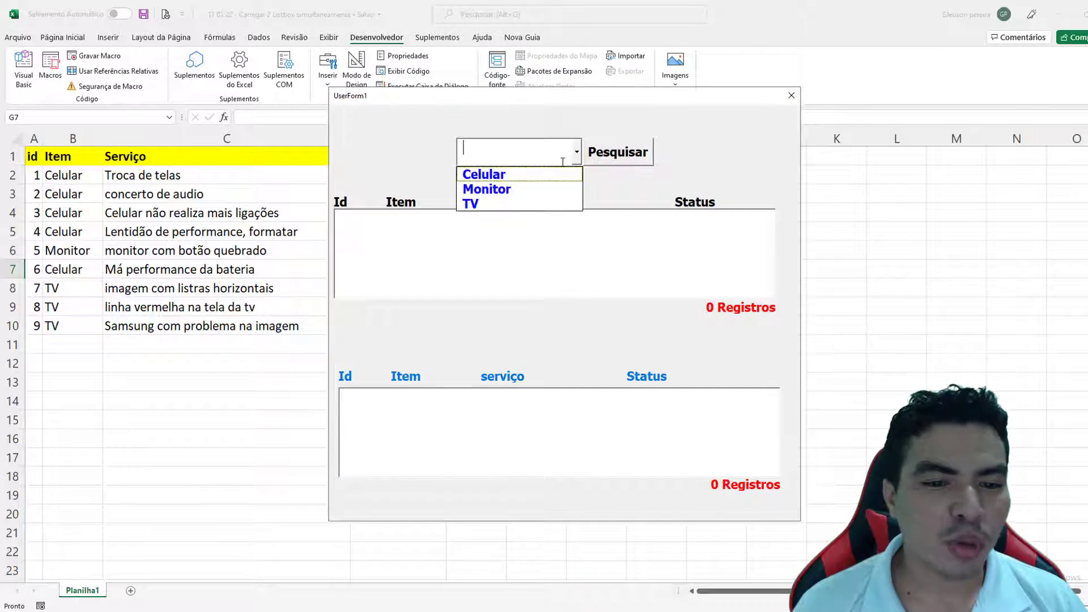
{"action": "left_click", "coordinate": [538, 176]}
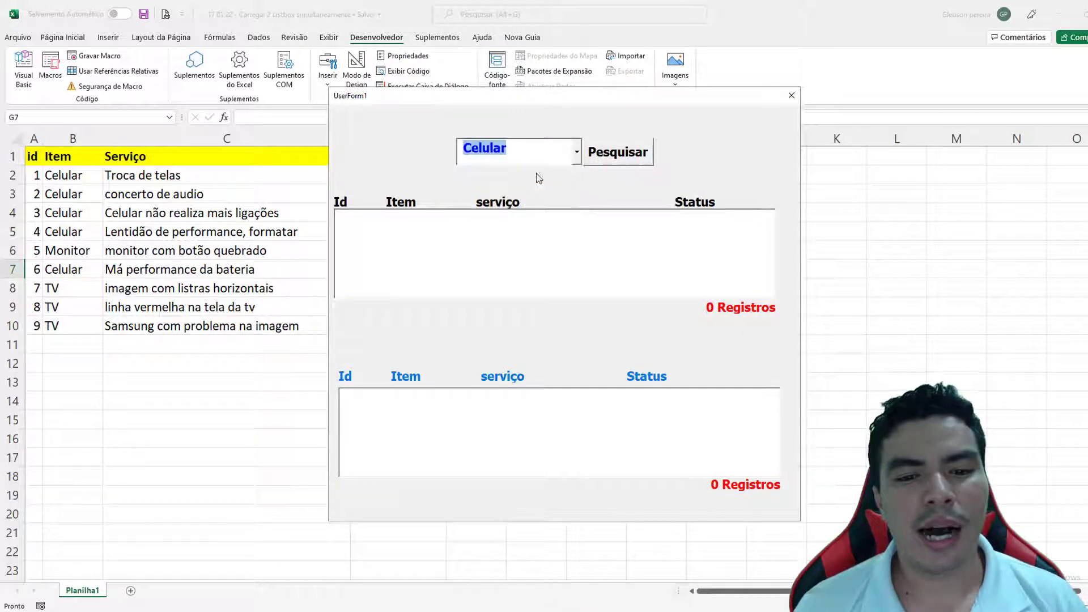
{"action": "left_click", "coordinate": [614, 158]}
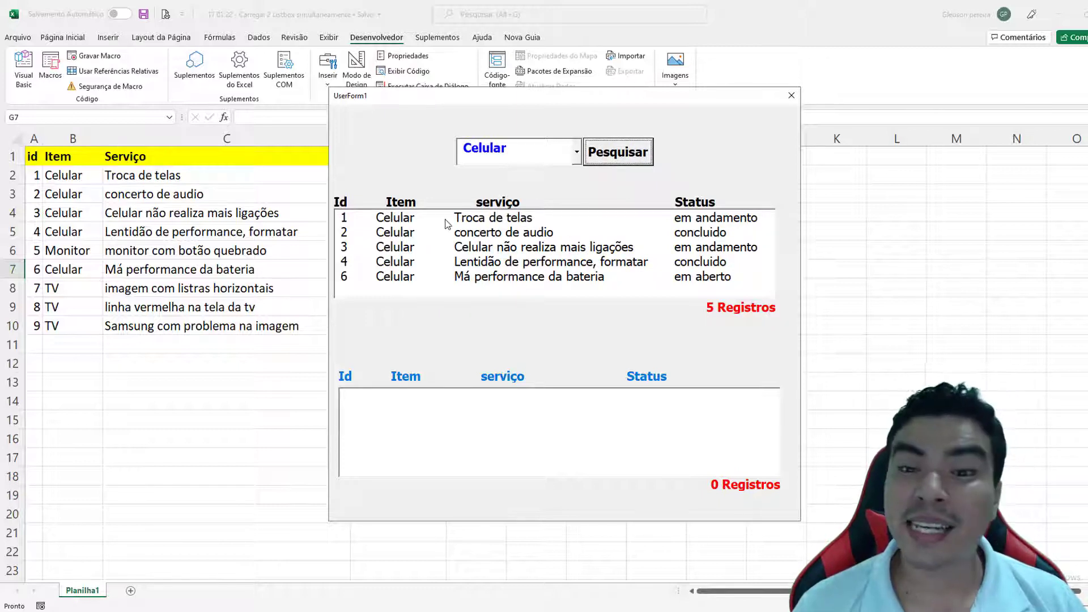
Step: Search Monitor (1 record) and TV (3 records), then close the running form
{"action": "left_click", "coordinate": [575, 152]}
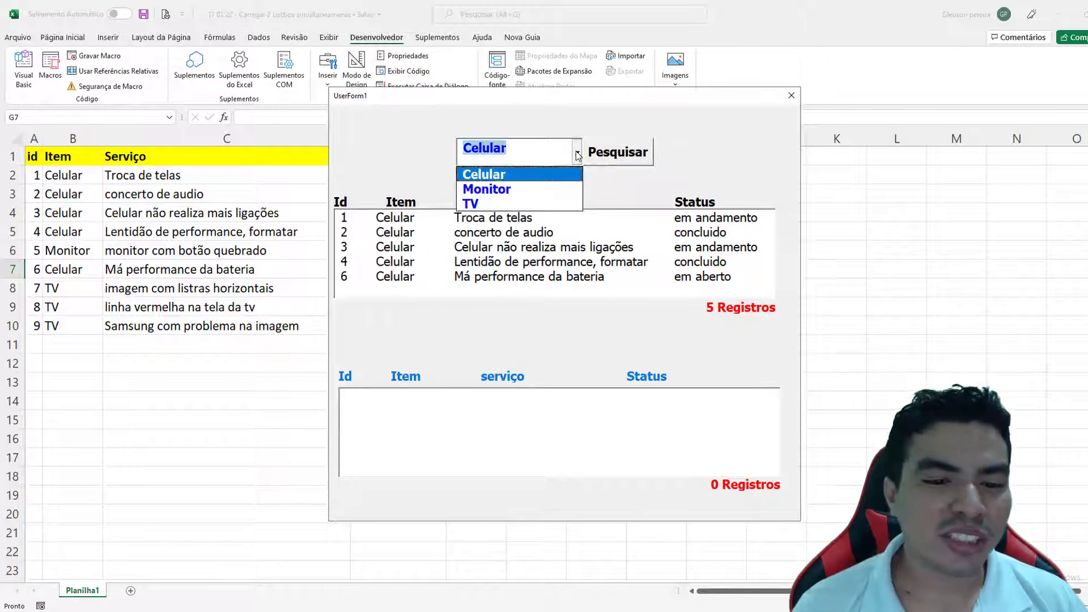
{"action": "left_click", "coordinate": [520, 190]}
{"action": "left_click", "coordinate": [612, 160]}
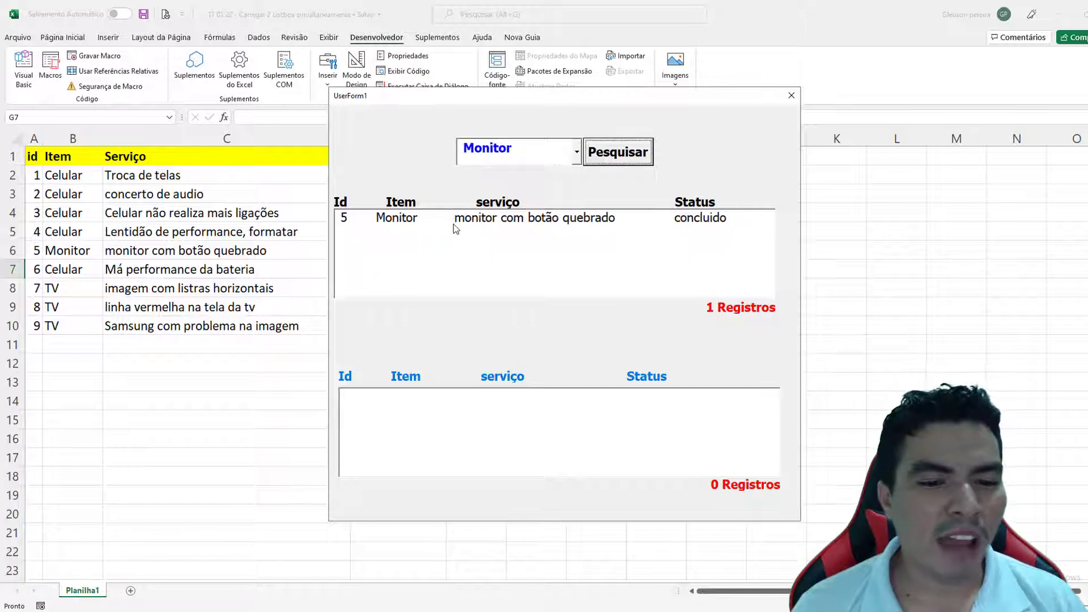
{"action": "left_click", "coordinate": [577, 152]}
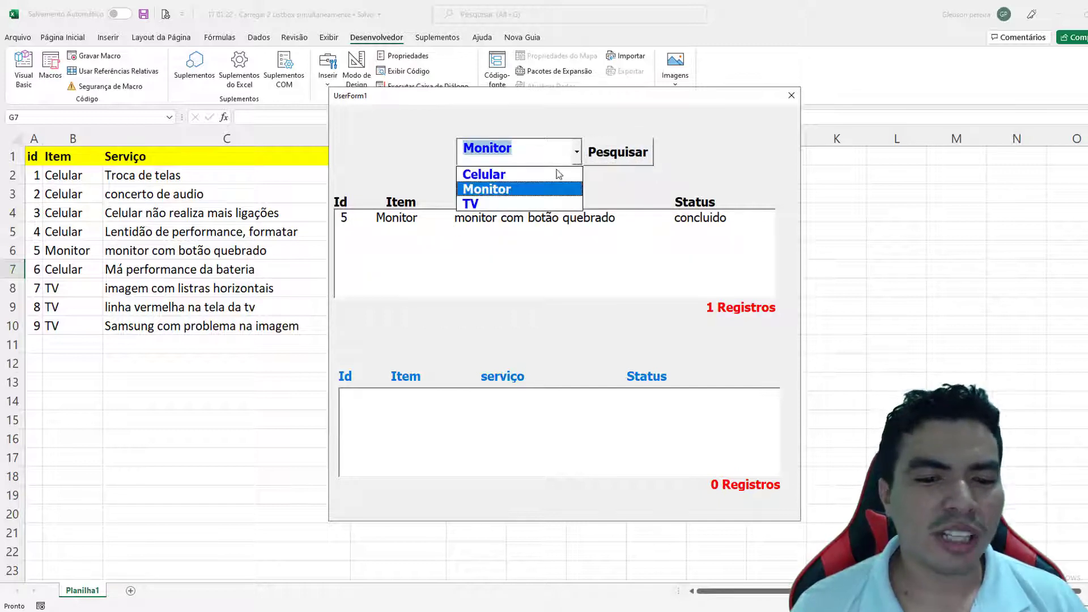
{"action": "left_click", "coordinate": [525, 206]}
{"action": "left_click", "coordinate": [604, 160]}
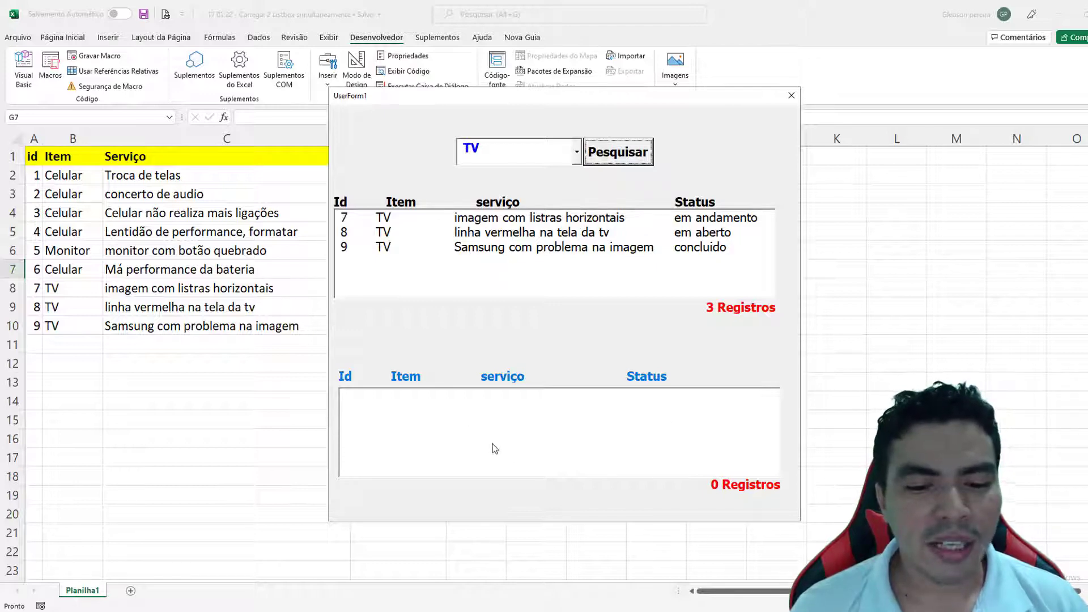
{"action": "left_click", "coordinate": [791, 95]}
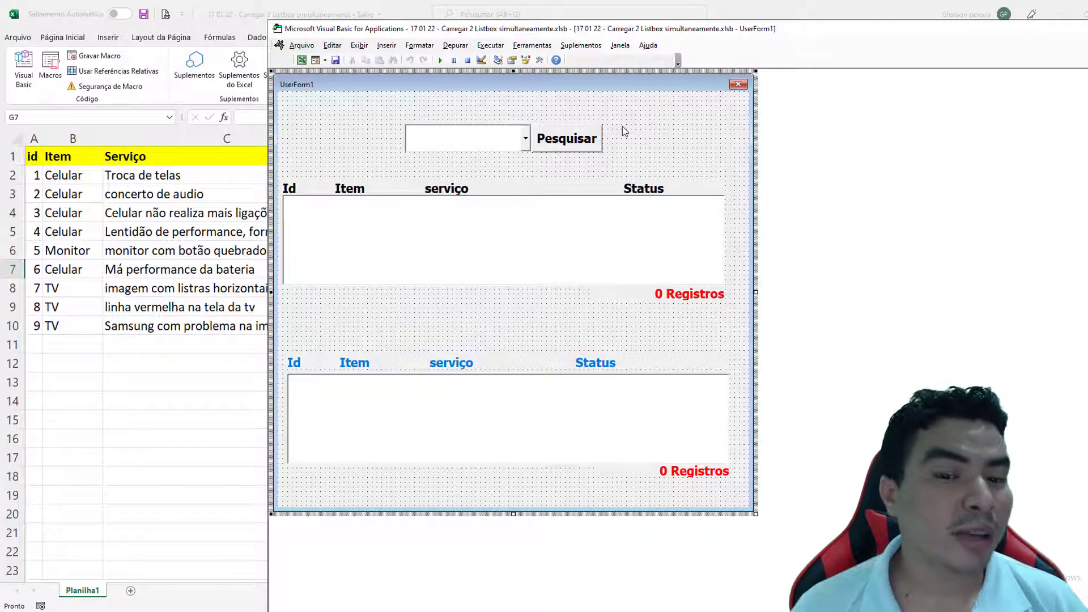
Step: Open the CommandButton1_Click code and add And after the ComboBox1.Text condition on the If line
{"action": "double_click", "coordinate": [585, 140]}
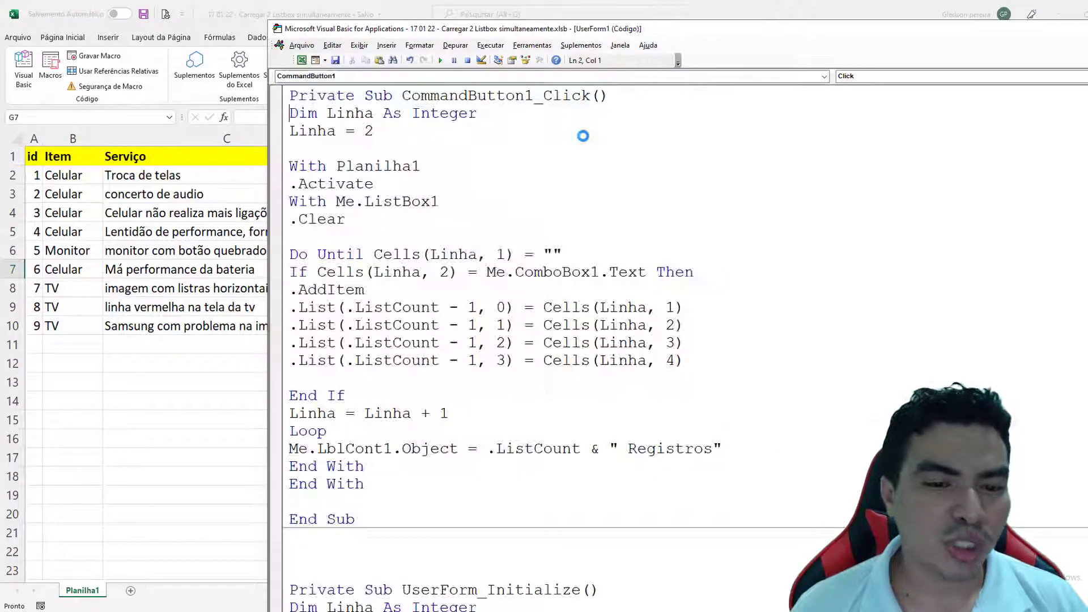
{"action": "left_click_drag", "start_coordinate": [447, 29], "coordinate": [341, 9]}
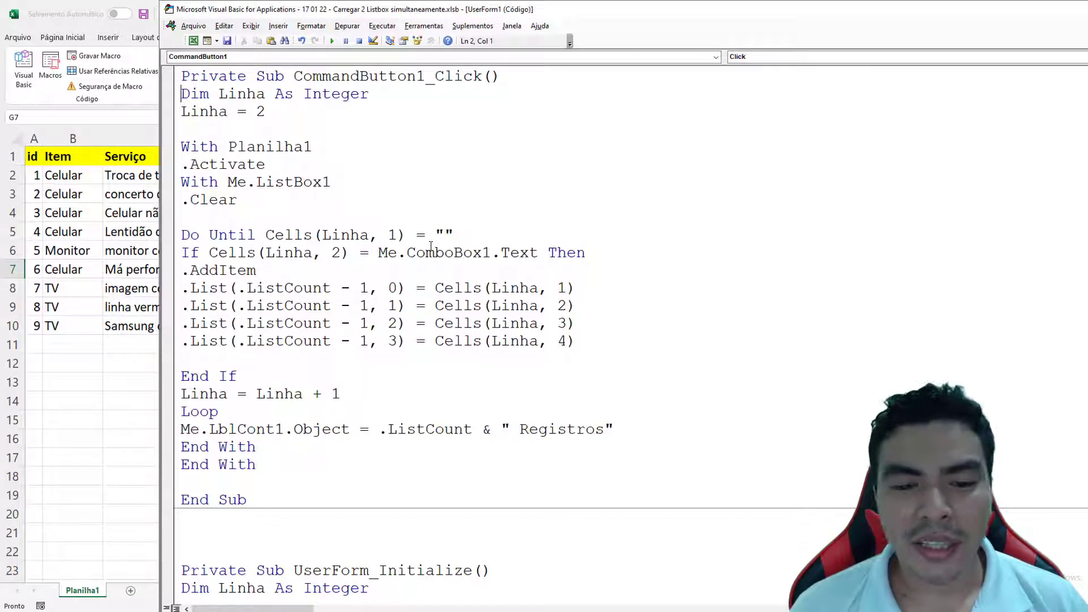
{"action": "left_click", "coordinate": [541, 253]}
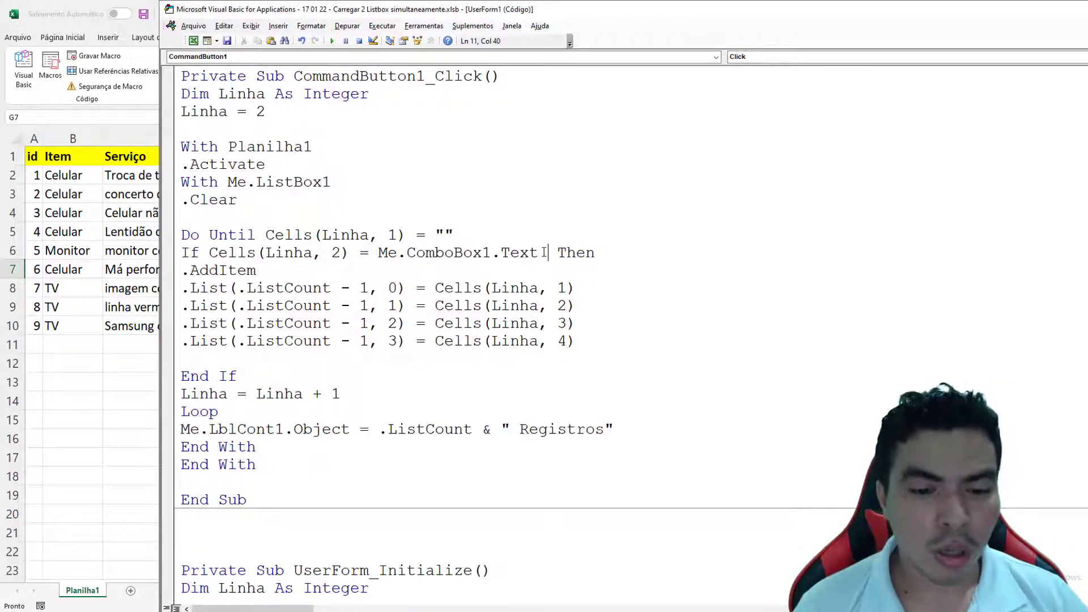
{"action": "type", "text": "and"}
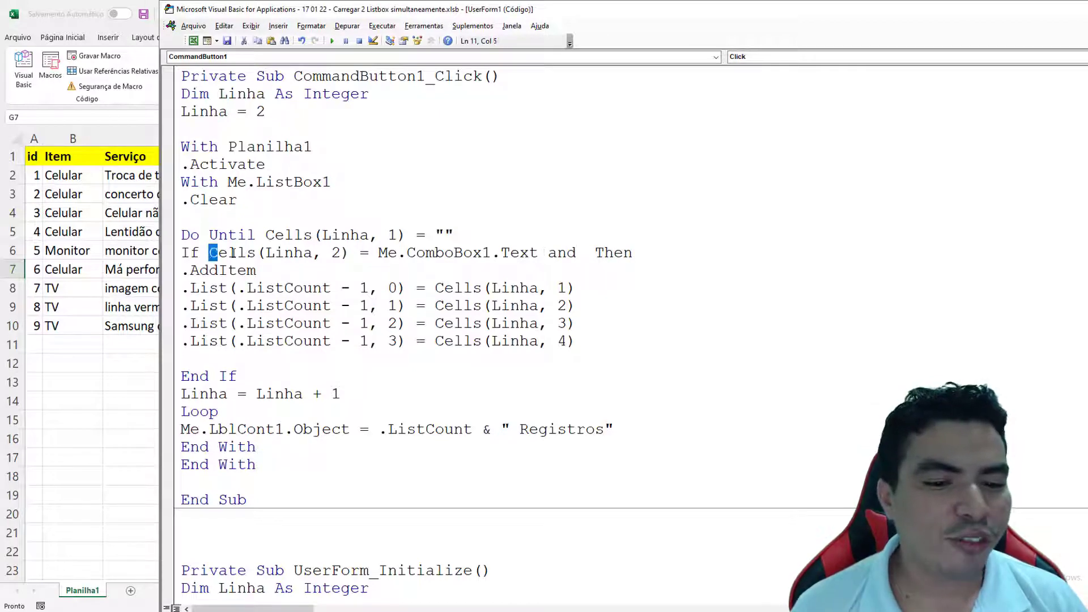
Step: Complete the If condition with Cells(Linha, 4) = "concluido" before Then
{"action": "left_click_drag", "start_coordinate": [208, 253], "coordinate": [576, 253]}
{"action": "left_click", "coordinate": [578, 253]}
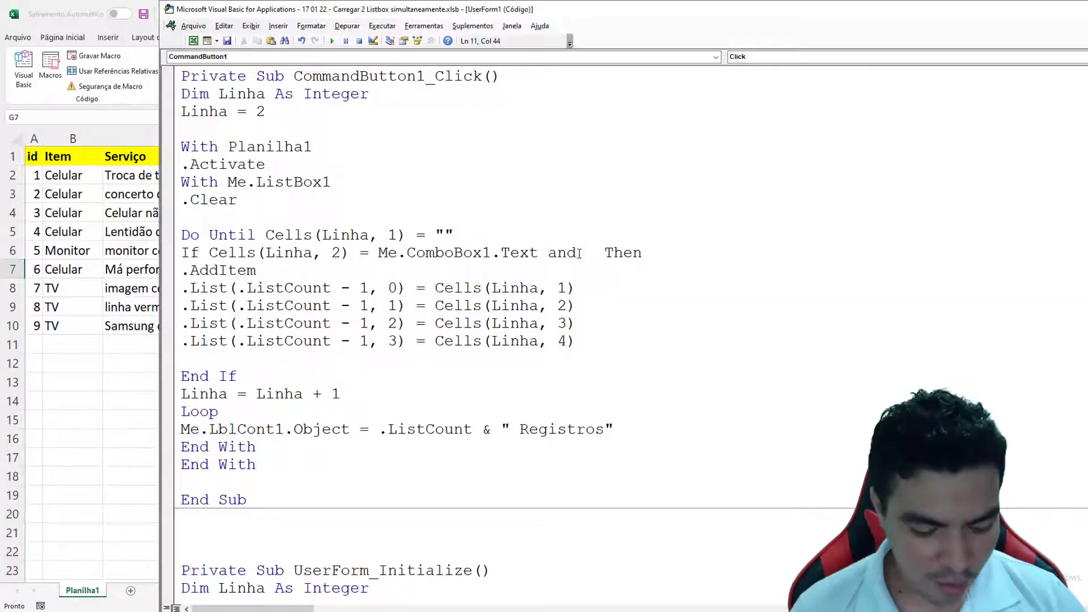
{"action": "type", "text": "cells"}
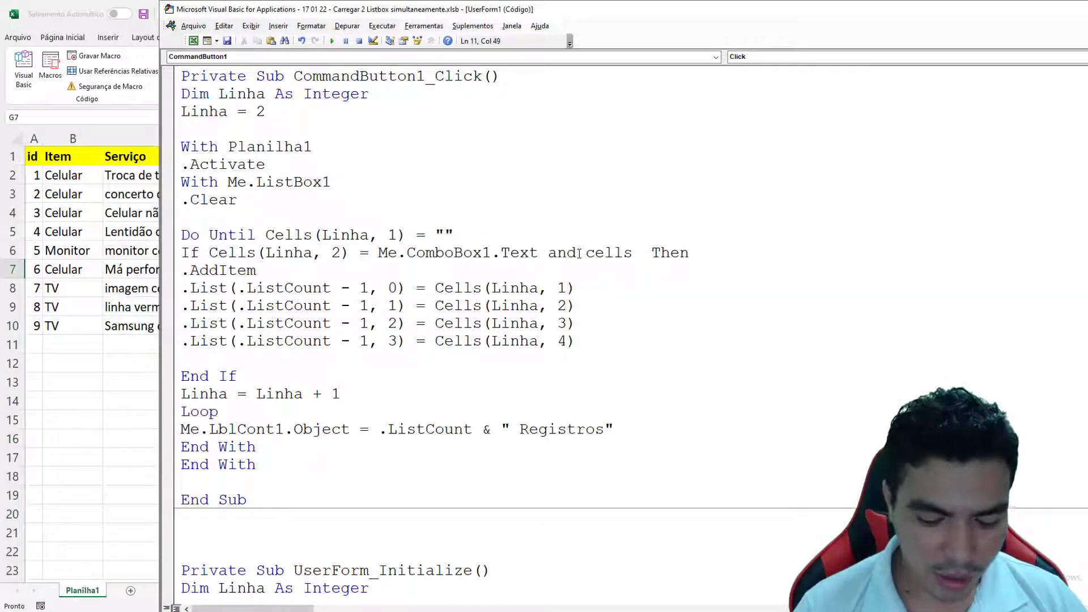
{"action": "type", "text": "(linha,"}
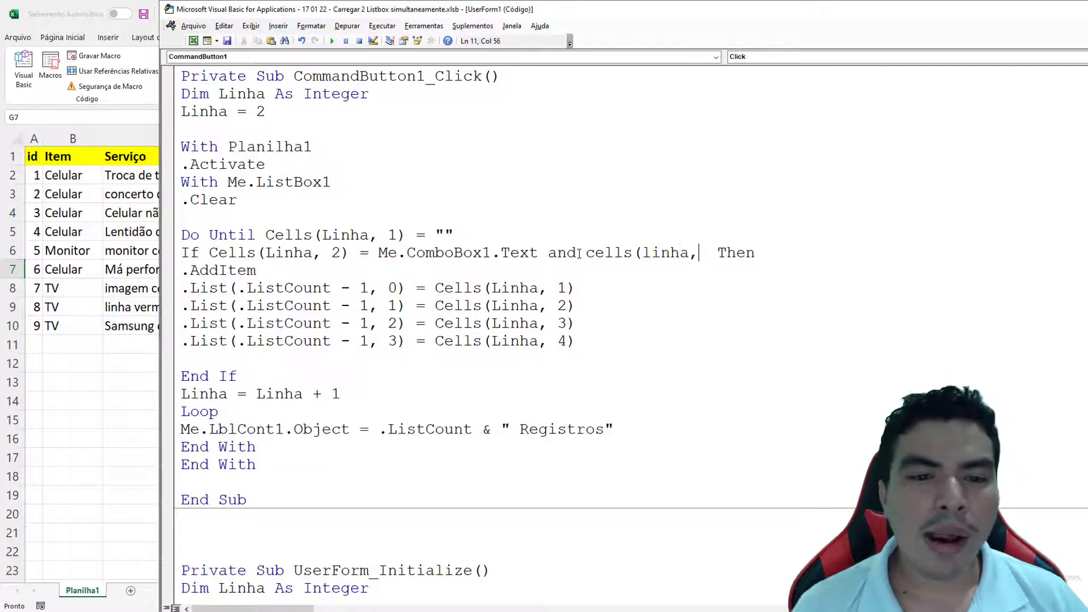
{"action": "double_click", "coordinate": [485, 8]}
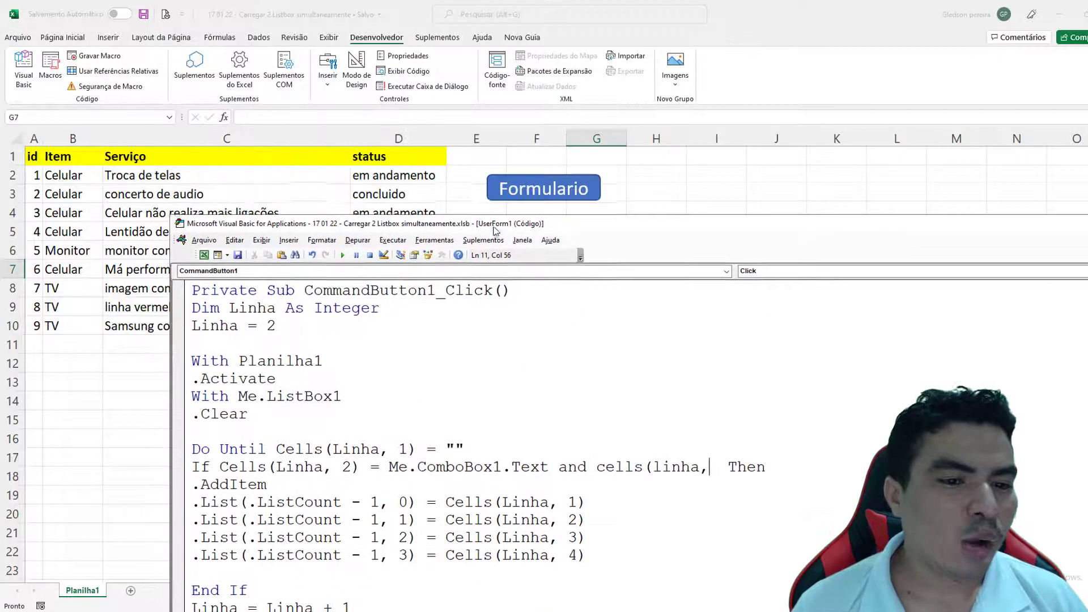
{"action": "left_click_drag", "start_coordinate": [432, 225], "coordinate": [424, 104]}
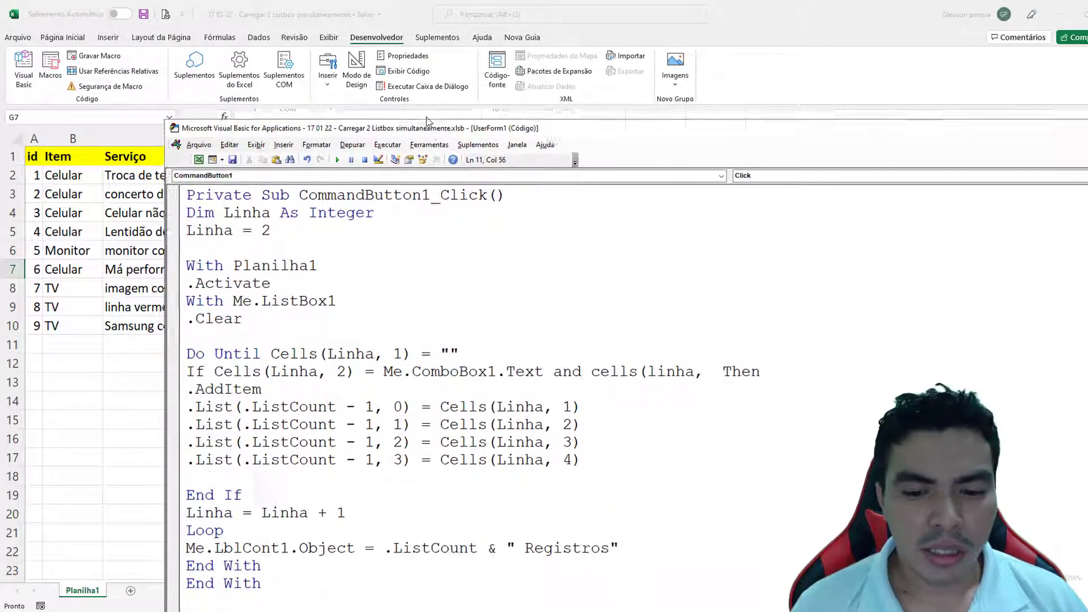
{"action": "type", "text": "4"}
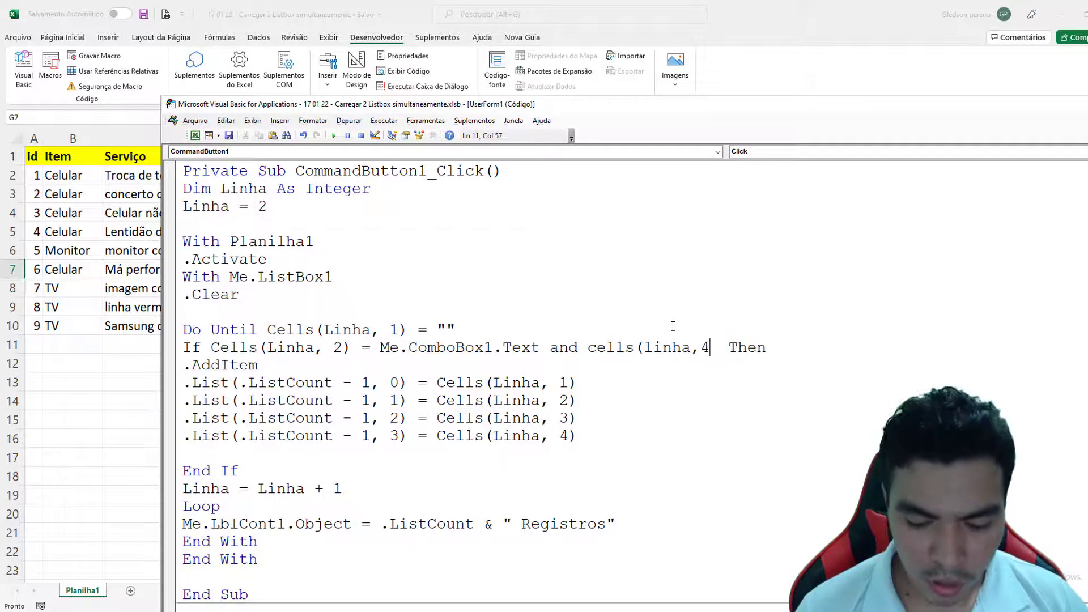
{"action": "type", "text": ") =\""}
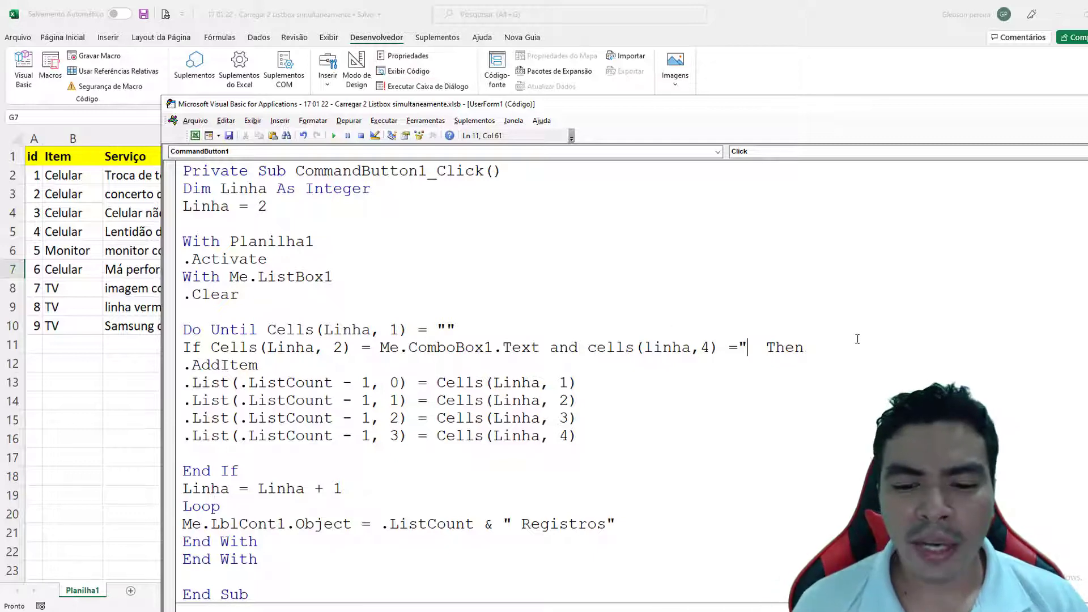
{"action": "key", "text": "shift+Left"}
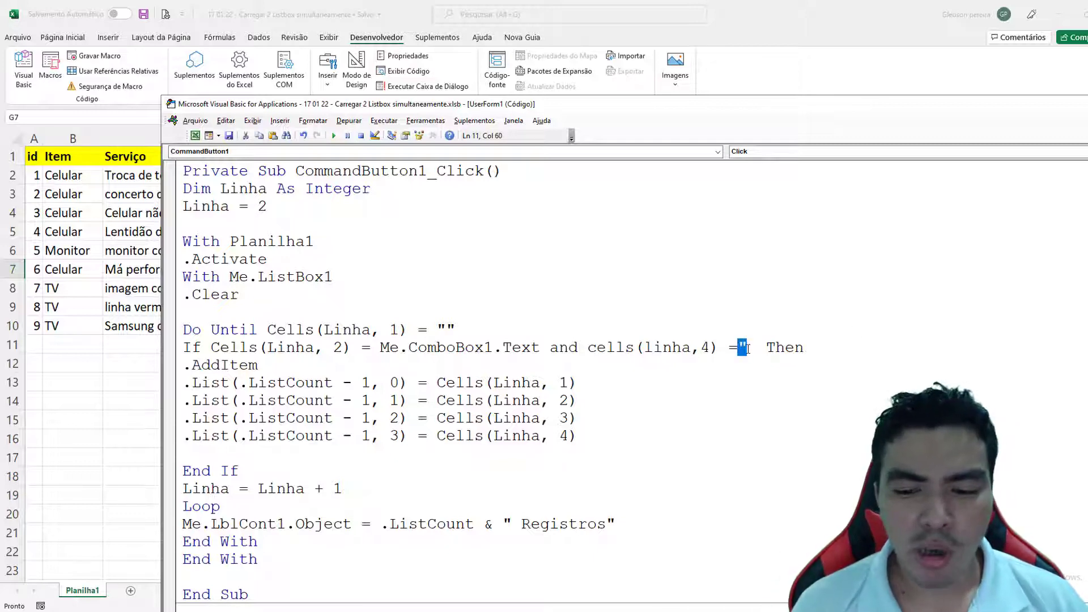
{"action": "key", "text": "Right"}
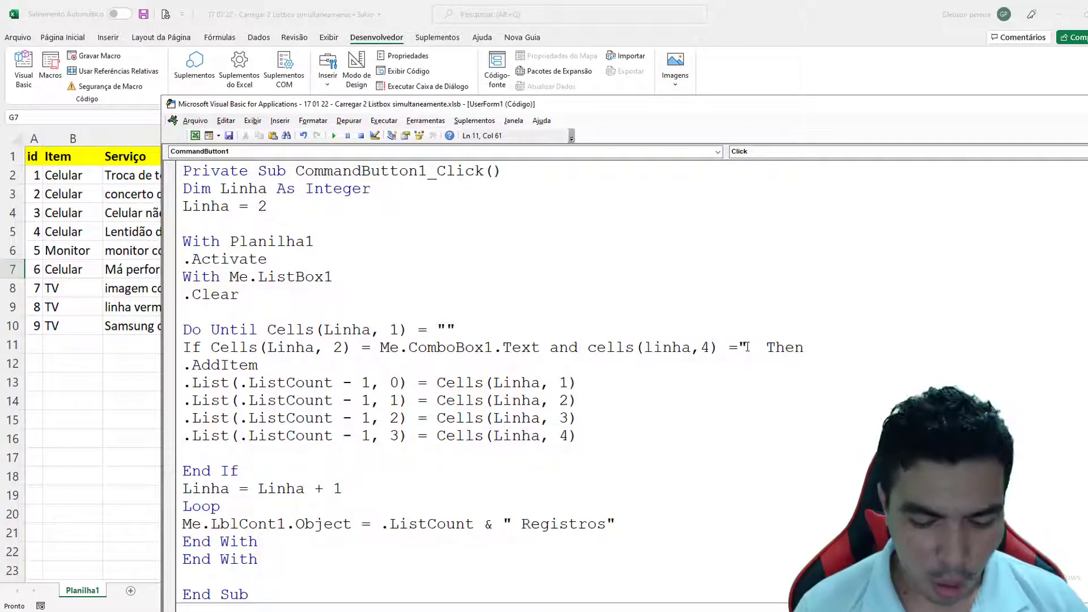
{"action": "type", "text": "conclui"}
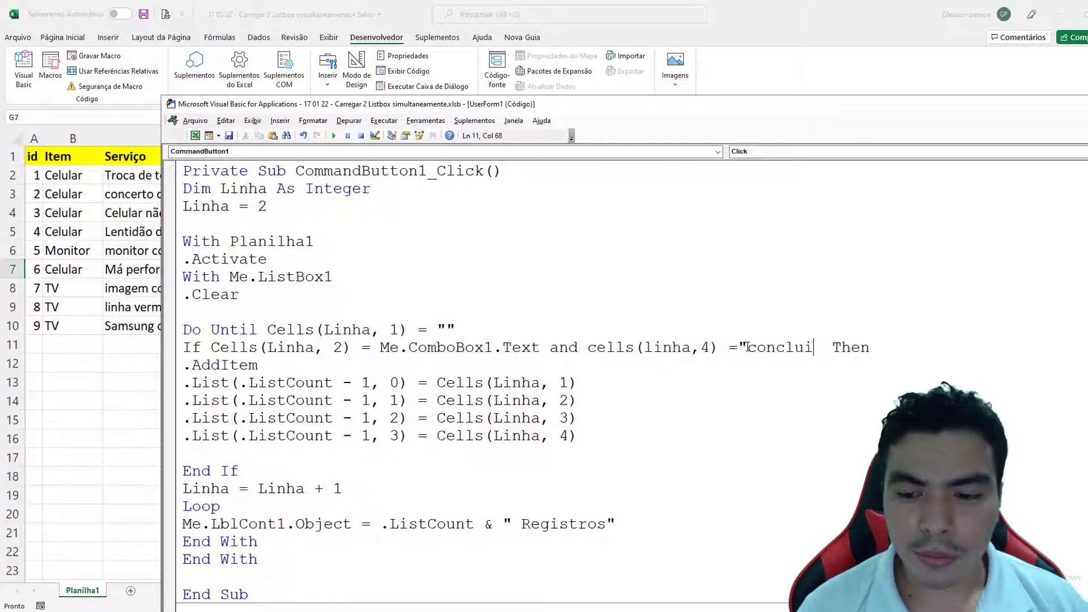
{"action": "type", "text": "do\""}
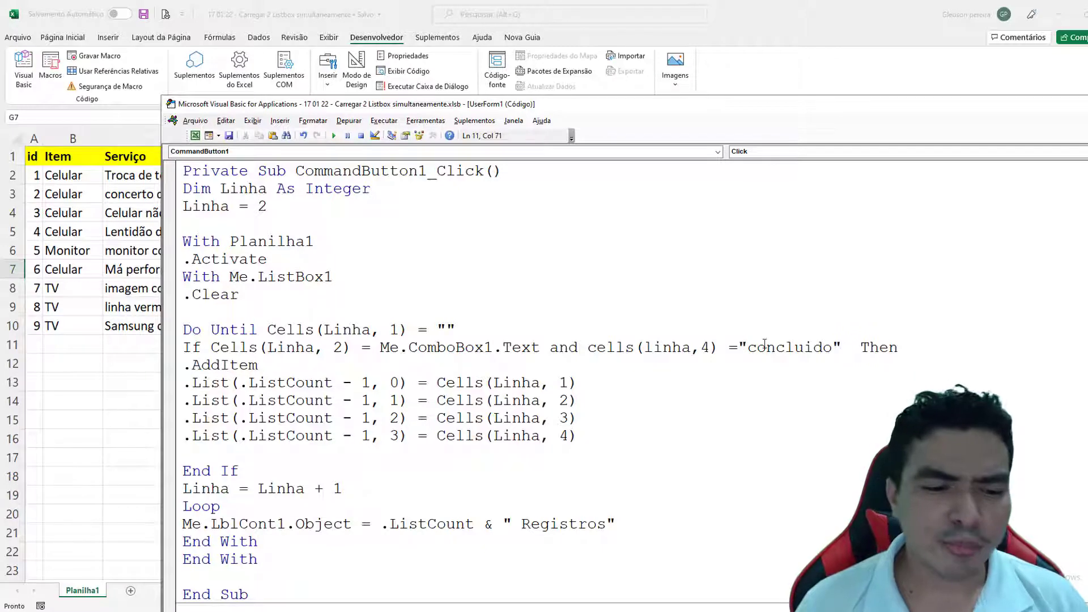
{"action": "left_click", "coordinate": [726, 270]}
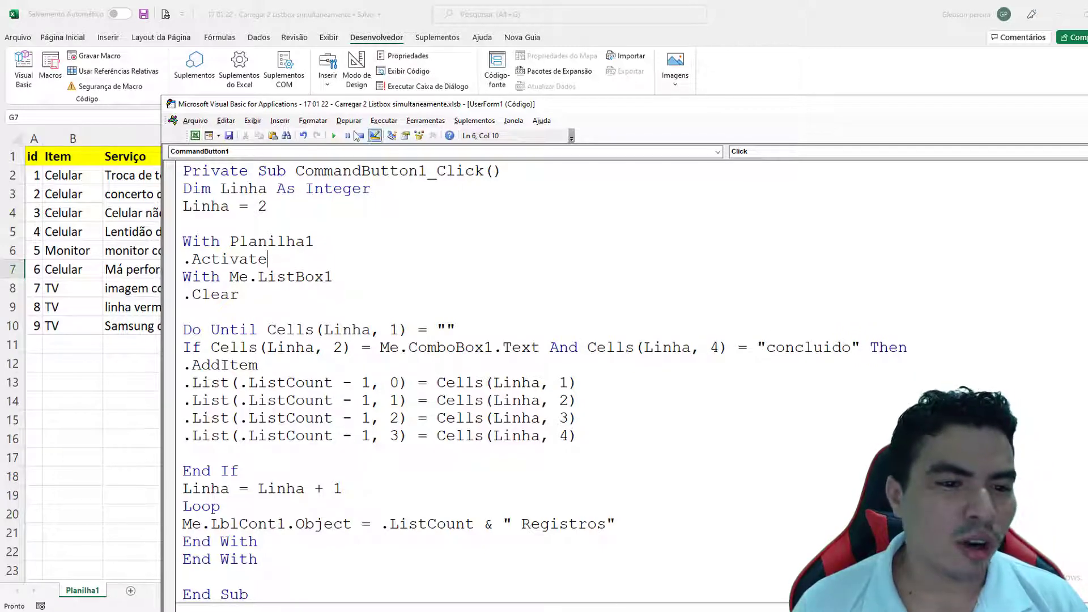
Step: Run UserForm1 and search Celular to list only its concluido records
{"action": "left_click", "coordinate": [334, 135]}
{"action": "left_click", "coordinate": [574, 160]}
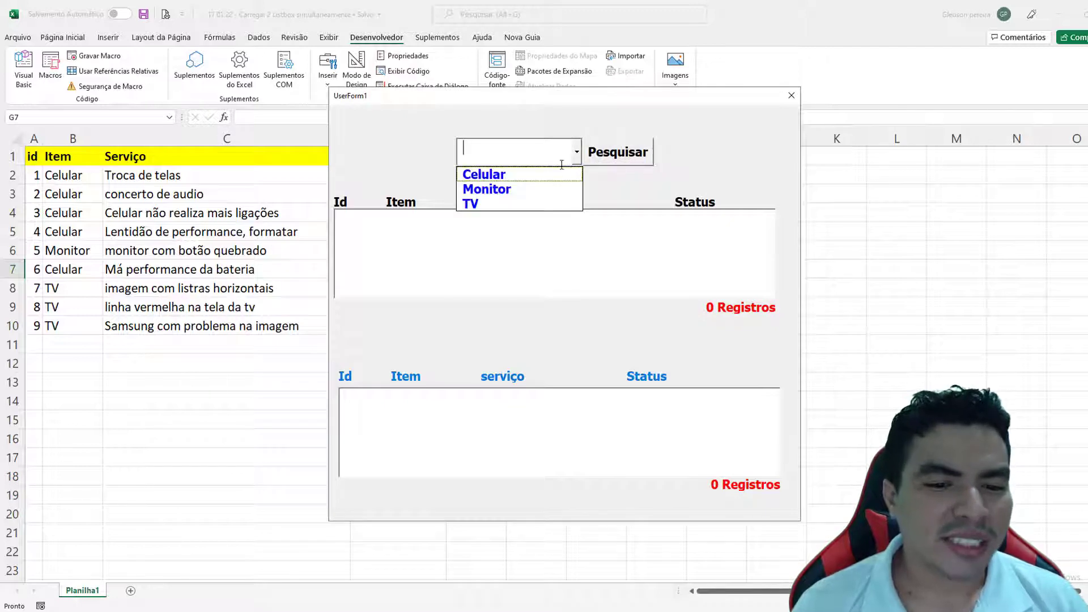
{"action": "left_click", "coordinate": [482, 171]}
{"action": "left_click", "coordinate": [617, 157]}
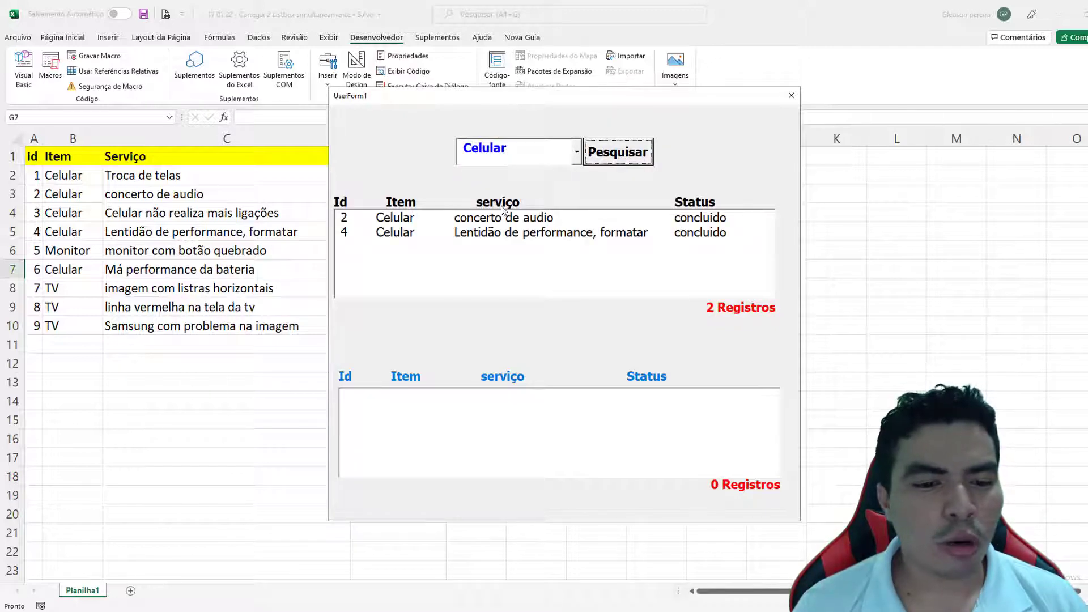
Step: Search Monitor and TV, each returning 1 concluido record, then close the form
{"action": "left_click", "coordinate": [576, 161]}
{"action": "left_click", "coordinate": [483, 187]}
{"action": "left_click", "coordinate": [616, 155]}
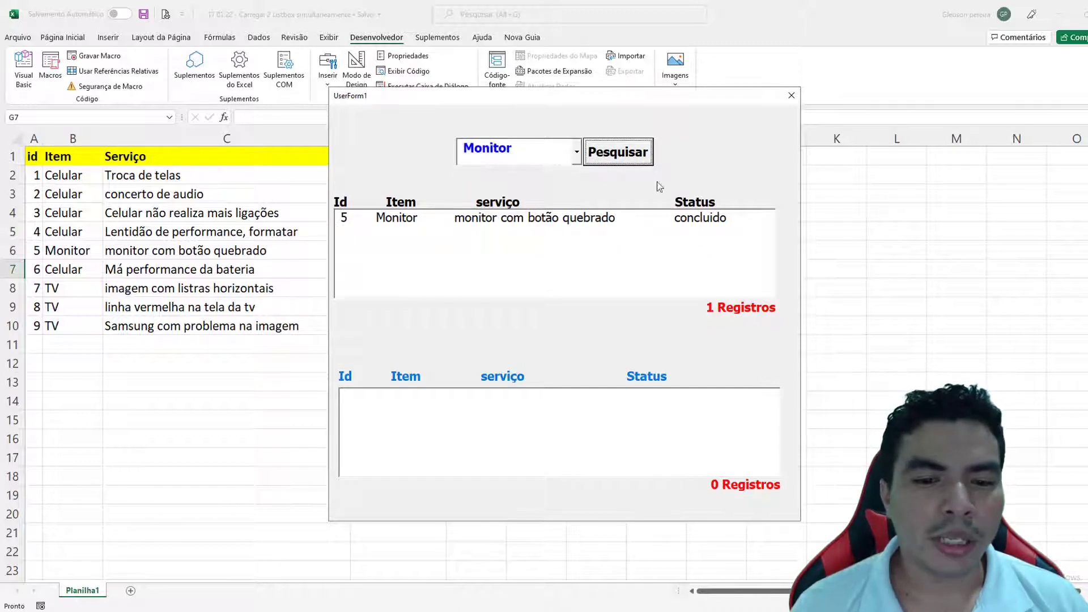
{"action": "left_click", "coordinate": [576, 151]}
{"action": "left_click", "coordinate": [474, 201]}
{"action": "left_click", "coordinate": [618, 153]}
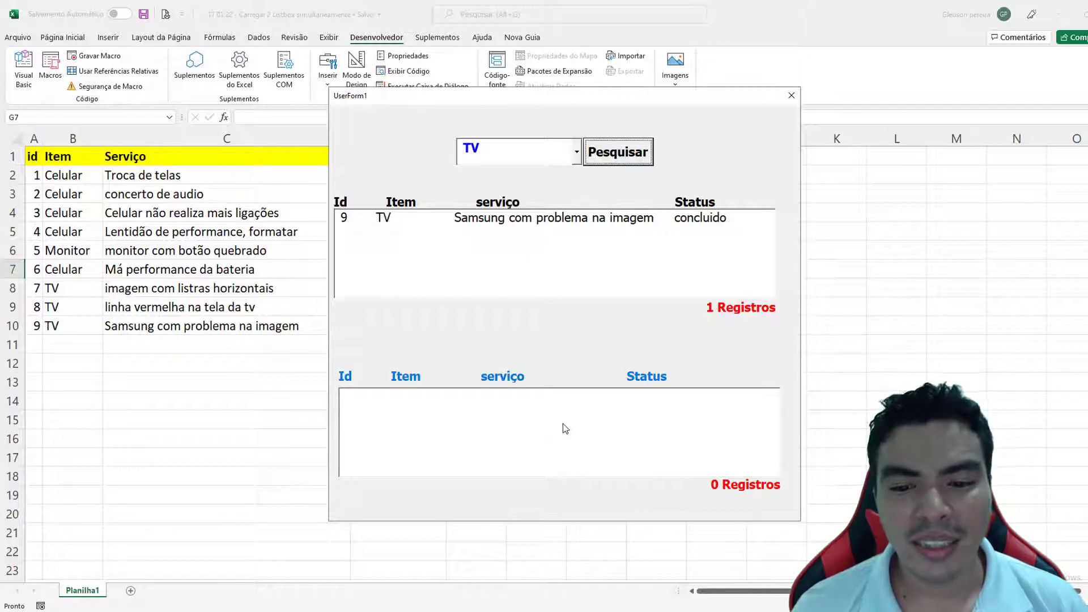
{"action": "left_click", "coordinate": [791, 95]}
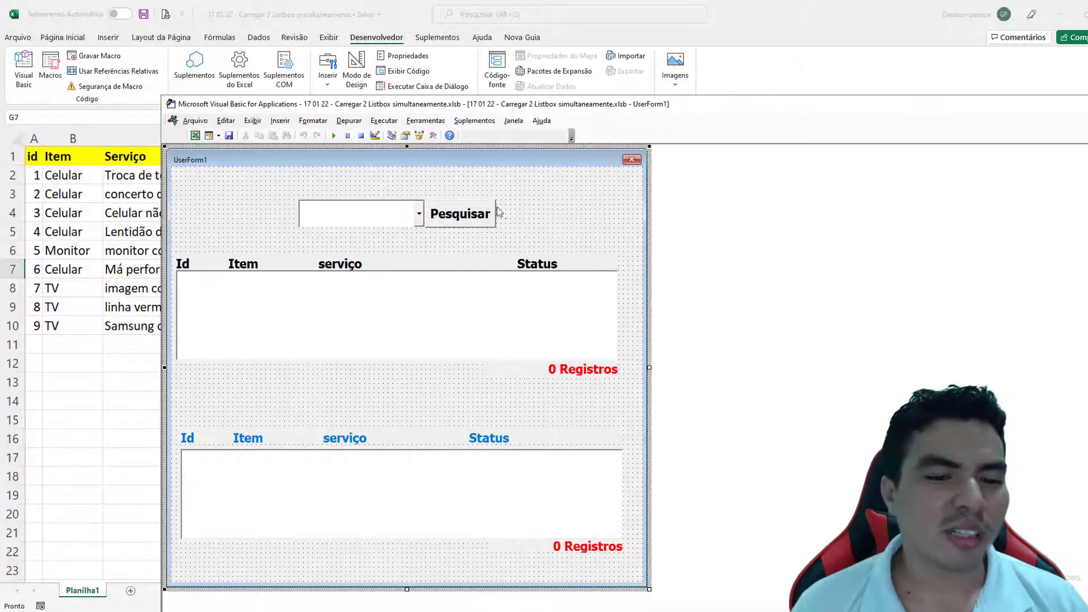
Step: Add a Me.ListBox2.Clear line below the ListBox1 clearing line
{"action": "double_click", "coordinate": [472, 212]}
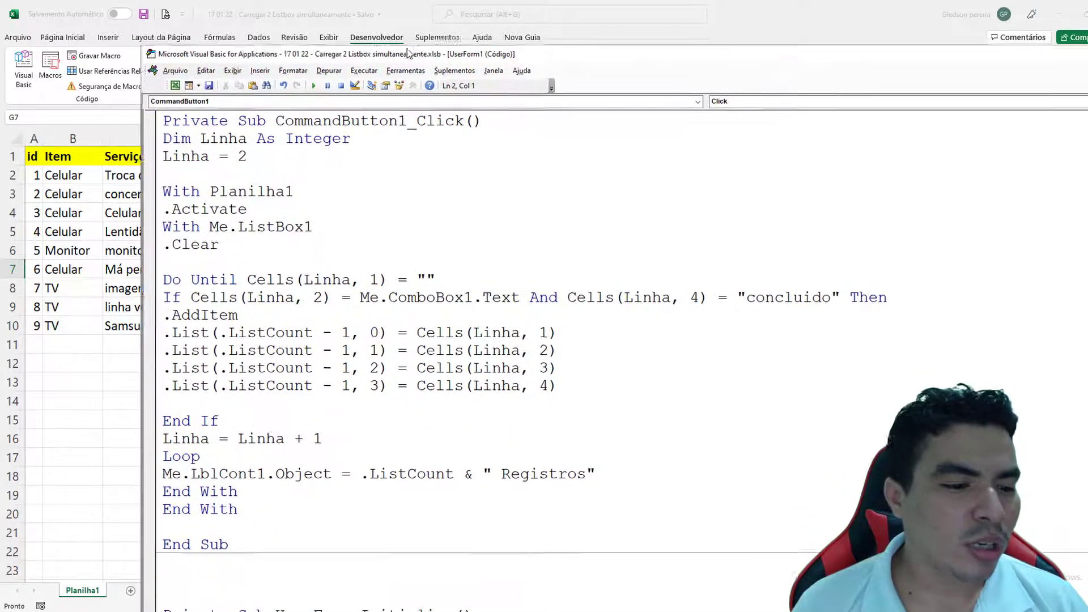
{"action": "left_click_drag", "start_coordinate": [432, 112], "coordinate": [404, 23]}
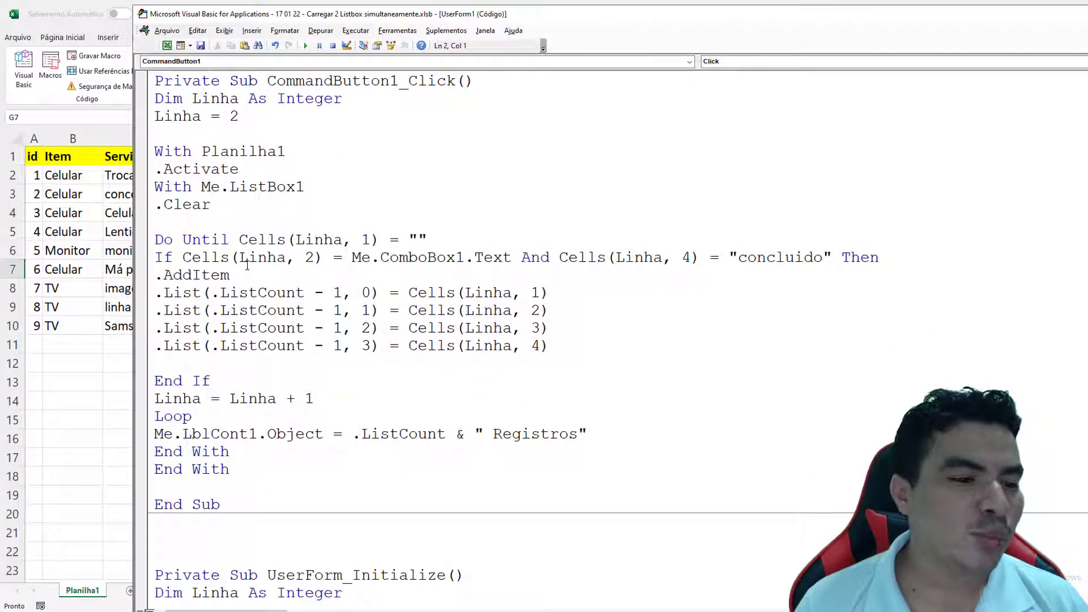
{"action": "left_click", "coordinate": [163, 217]}
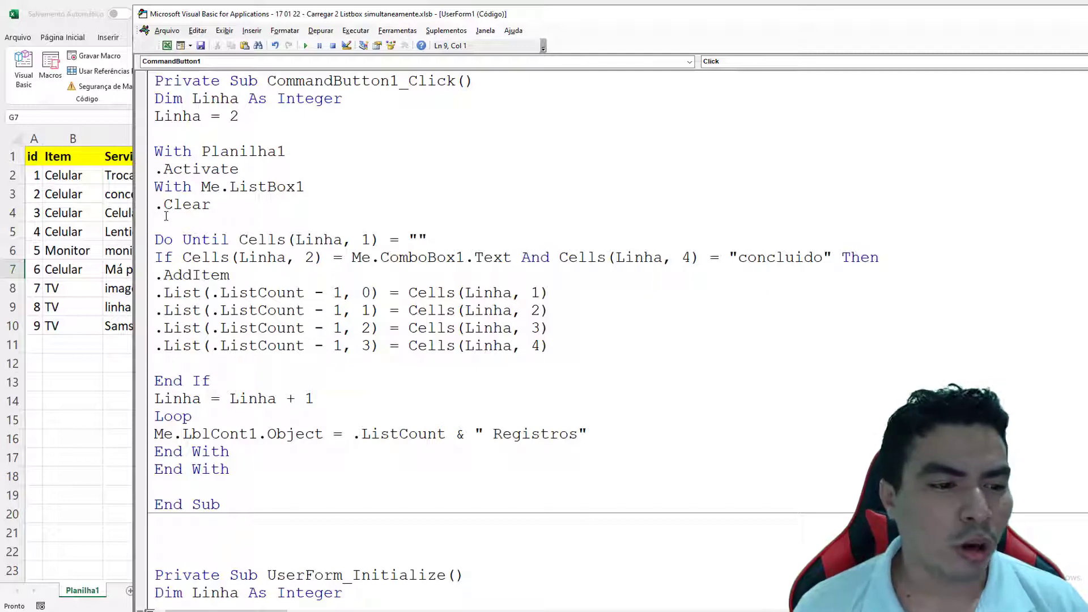
{"action": "left_click_drag", "start_coordinate": [156, 187], "coordinate": [192, 187]}
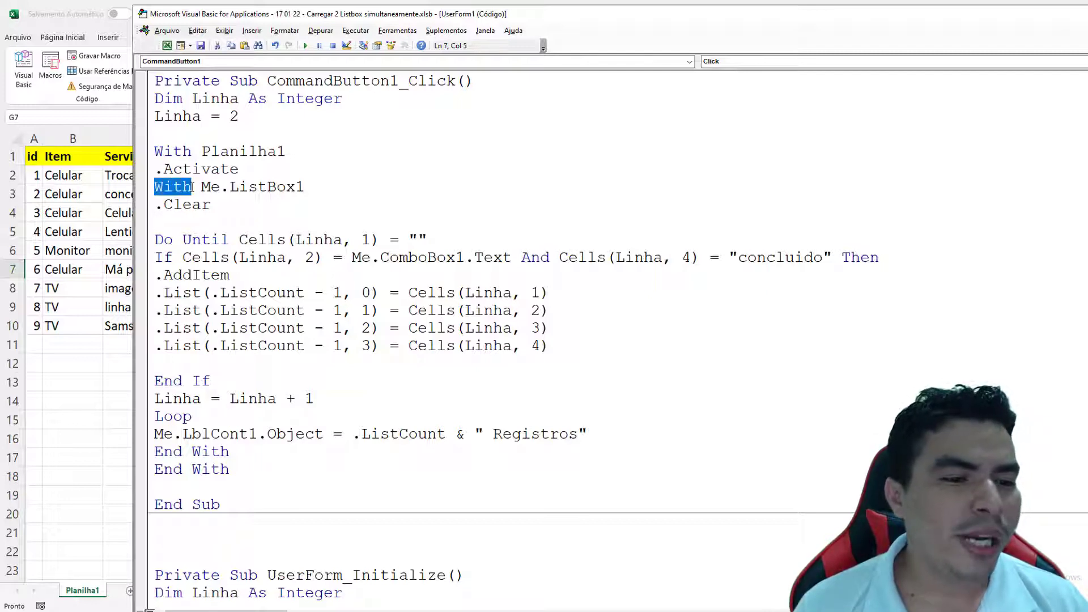
{"action": "left_click_drag", "start_coordinate": [306, 187], "coordinate": [201, 187]}
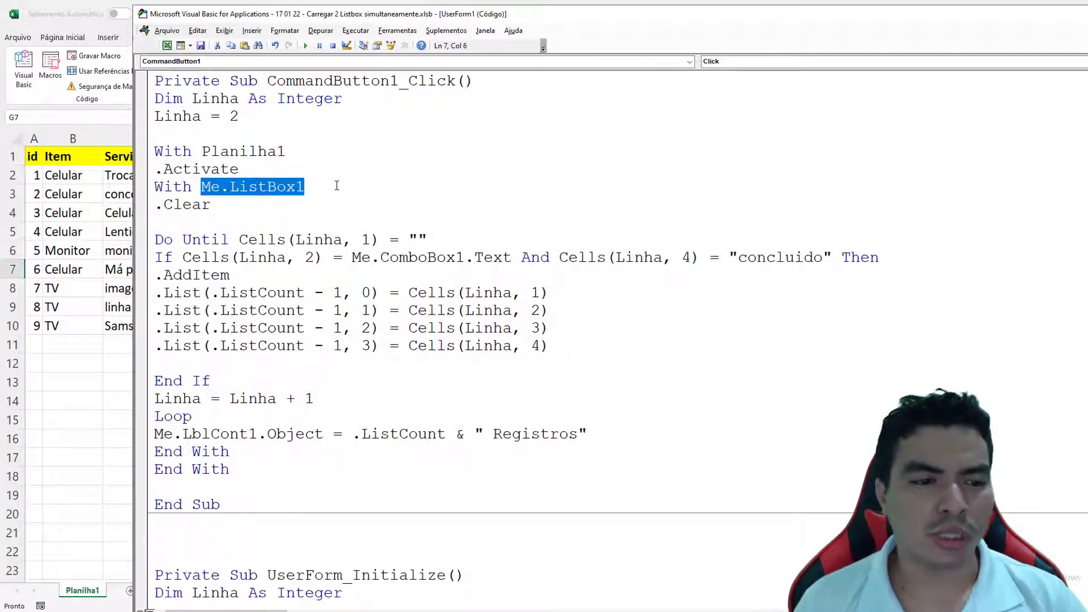
{"action": "left_click_drag", "start_coordinate": [202, 187], "coordinate": [311, 193]}
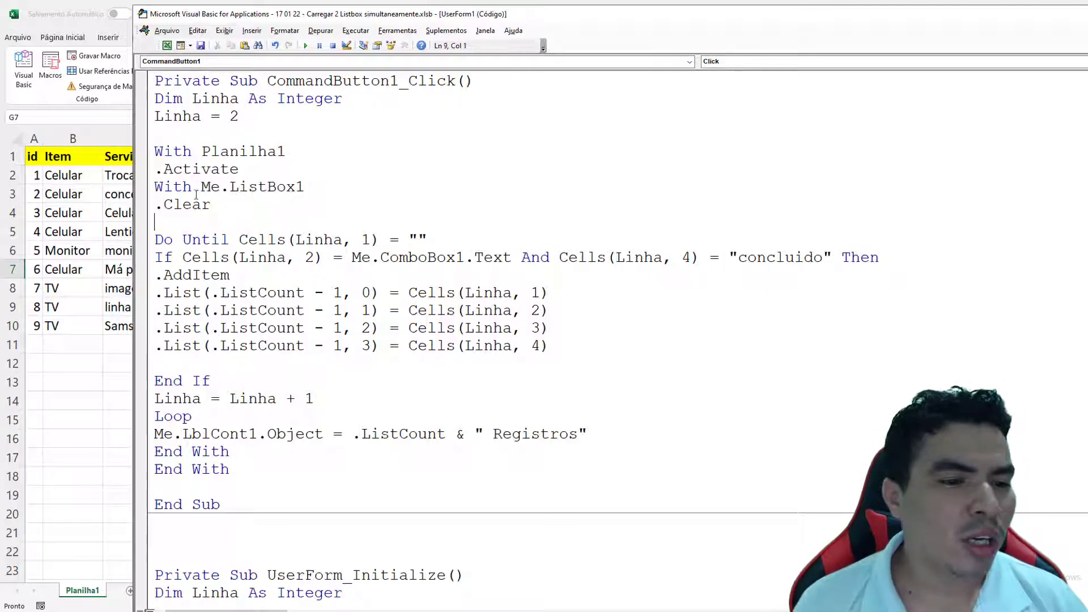
{"action": "key", "text": "ctrl+c"}
{"action": "left_click", "coordinate": [165, 223]}
{"action": "key", "text": "ctrl+v"}
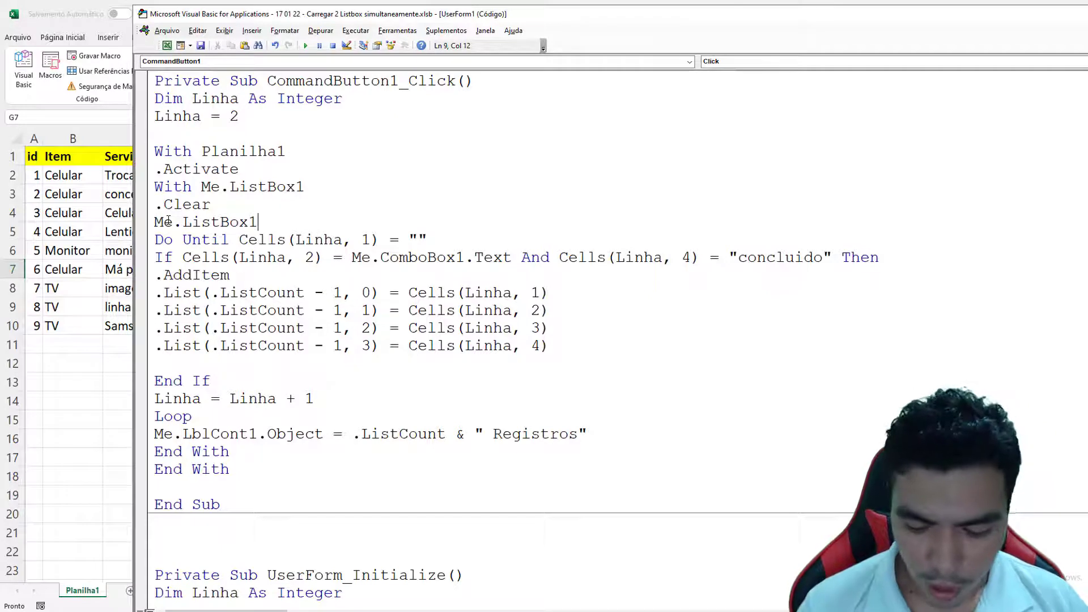
{"action": "key", "text": "BackSpace"}
{"action": "type", "text": "2."}
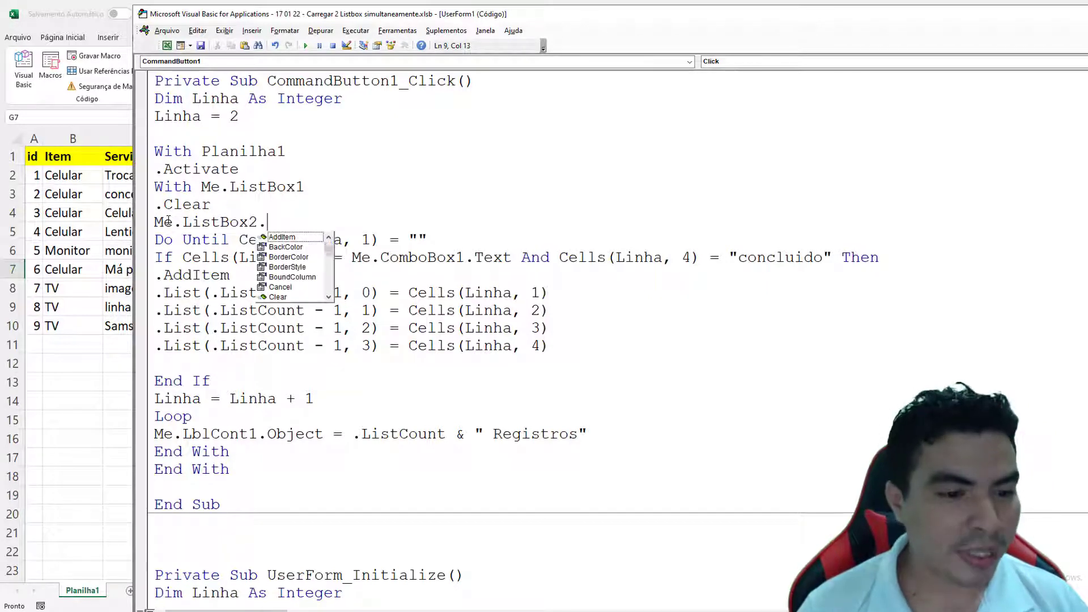
{"action": "type", "text": "cle"}
{"action": "key", "text": "Tab"}
{"action": "key", "text": "Return"}
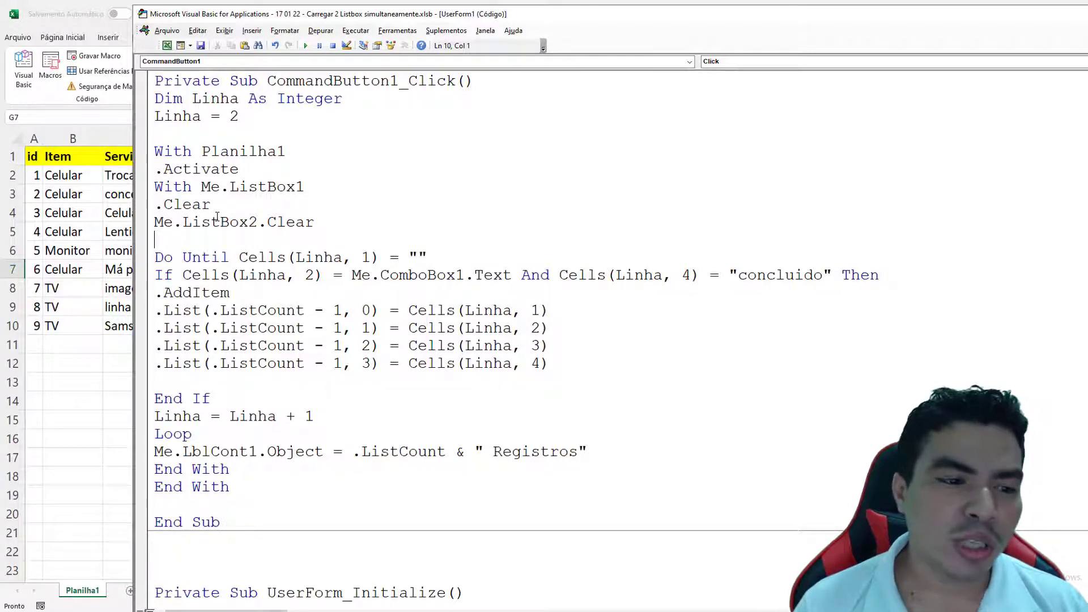
Step: Insert a blank line above the If line and blank lines above End If
{"action": "left_click", "coordinate": [303, 187]}
{"action": "left_click_drag", "start_coordinate": [224, 199], "coordinate": [165, 192]}
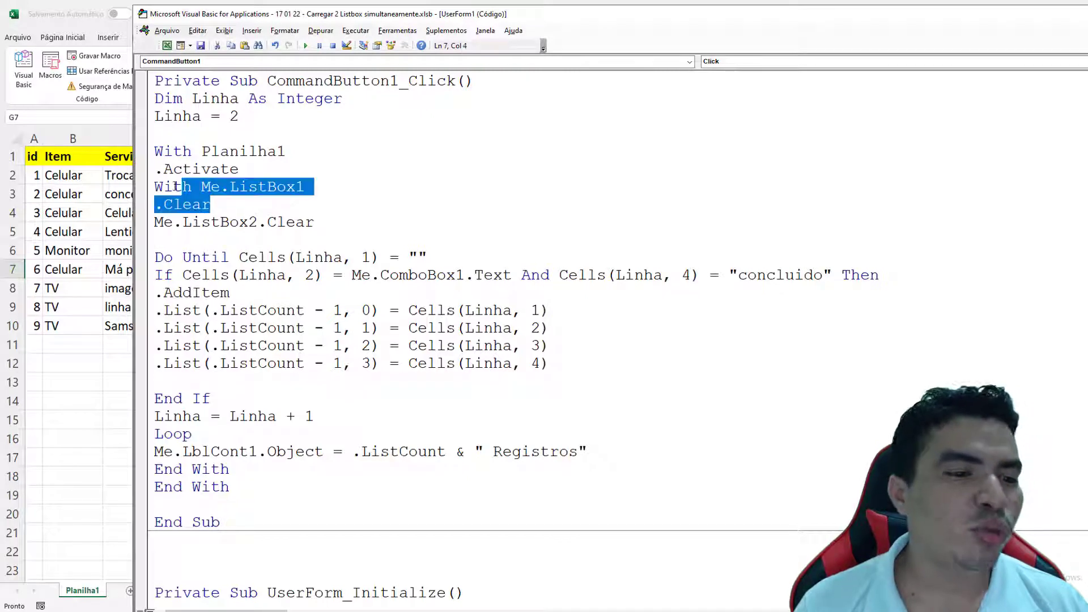
{"action": "left_click_drag", "start_coordinate": [335, 226], "coordinate": [155, 224]}
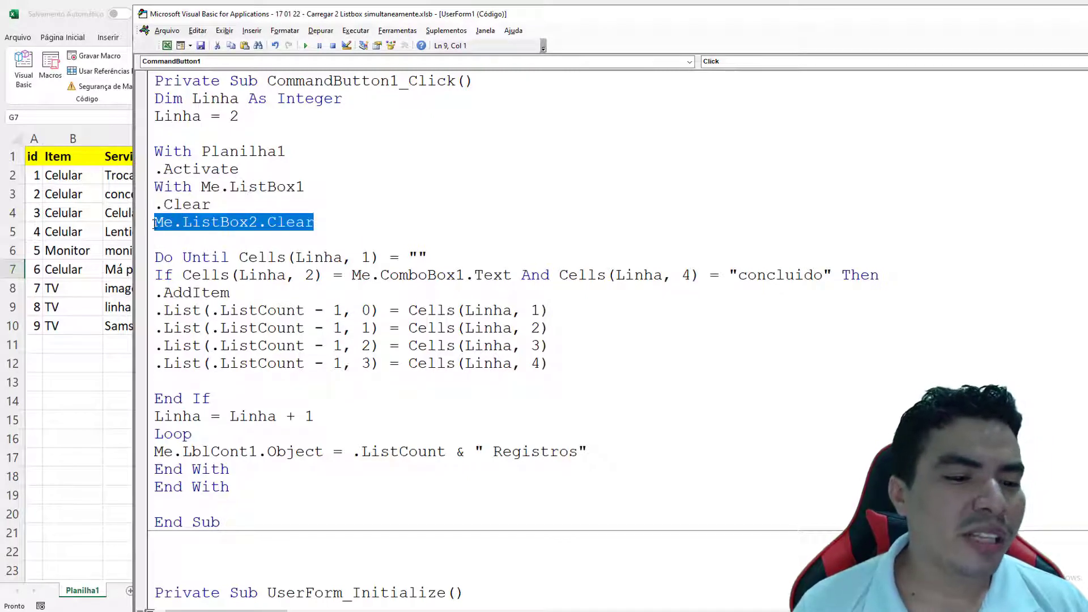
{"action": "left_click", "coordinate": [272, 243]}
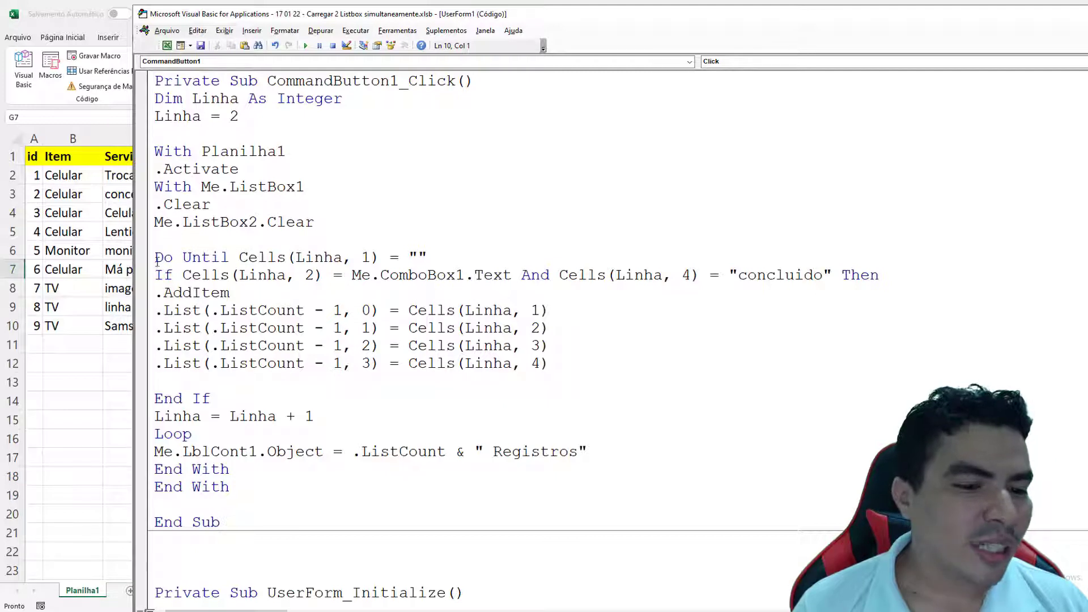
{"action": "left_click_drag", "start_coordinate": [157, 259], "coordinate": [432, 263]}
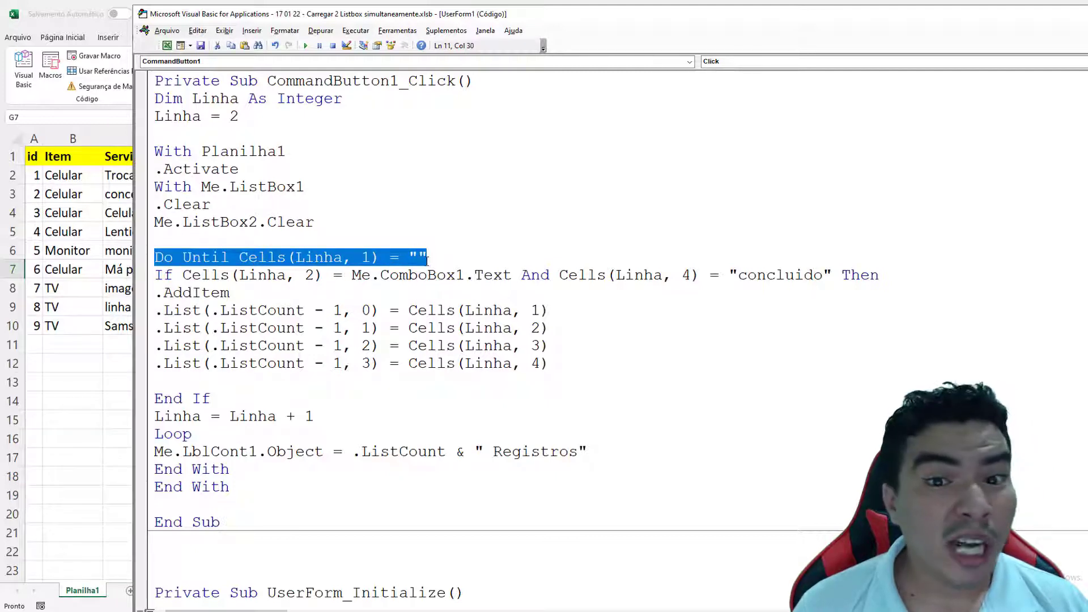
{"action": "left_click", "coordinate": [150, 276]}
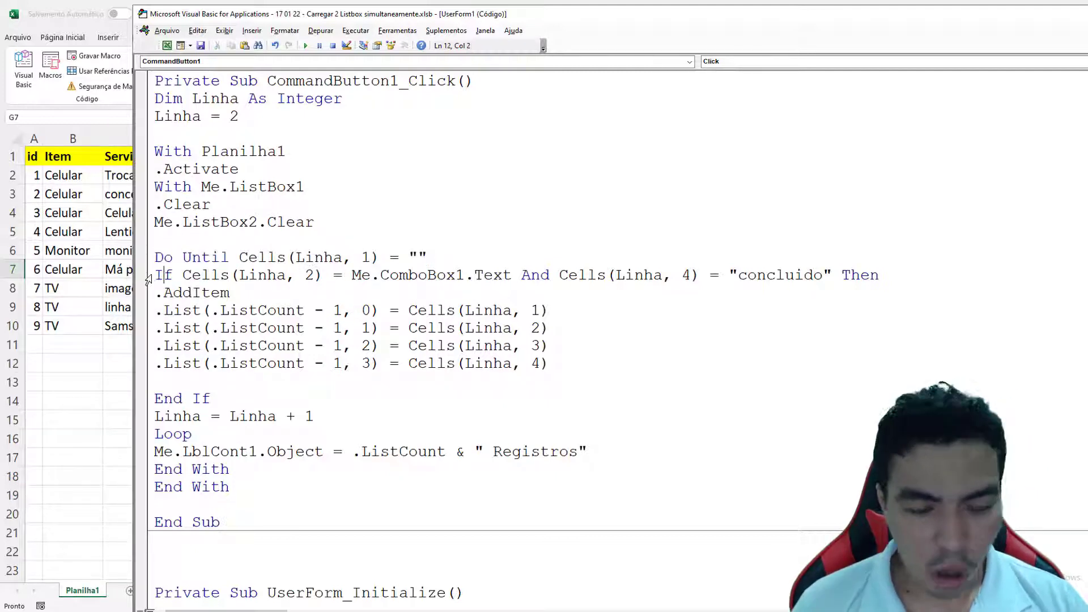
{"action": "left_click", "coordinate": [149, 276]}
{"action": "left_click", "coordinate": [154, 276]}
{"action": "key", "text": "Return"}
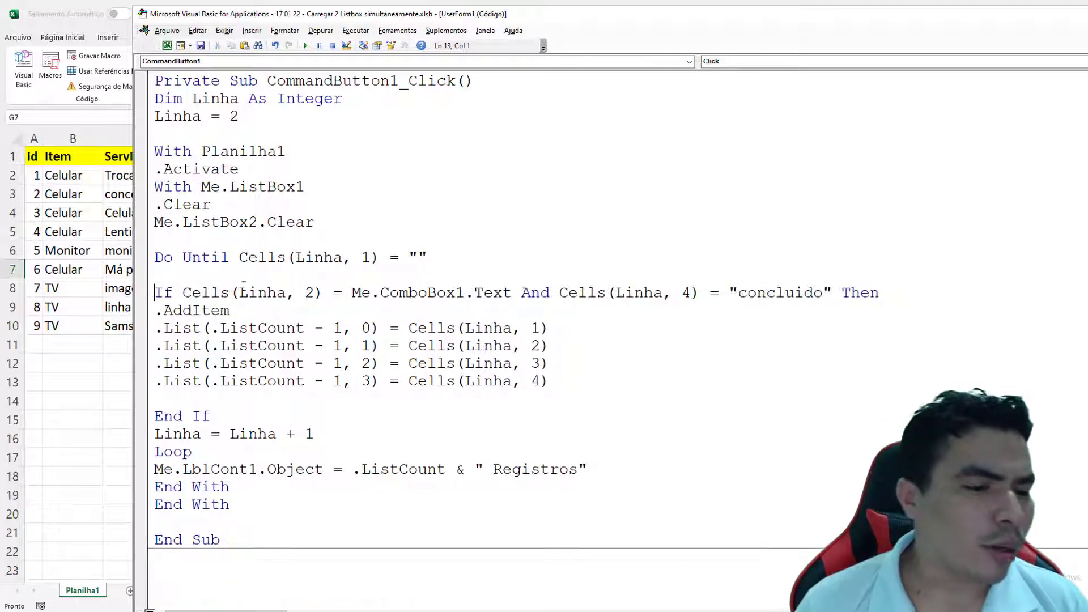
{"action": "scroll", "coordinate": [181, 278], "scroll_direction": "down", "scroll_amount": 1}
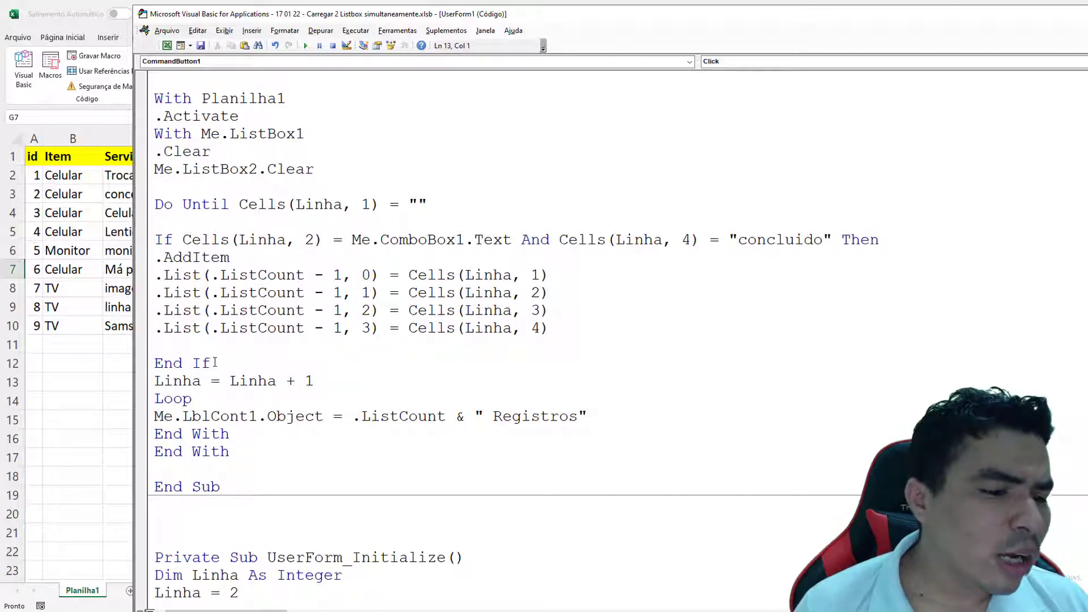
{"action": "left_click_drag", "start_coordinate": [211, 363], "coordinate": [160, 364]}
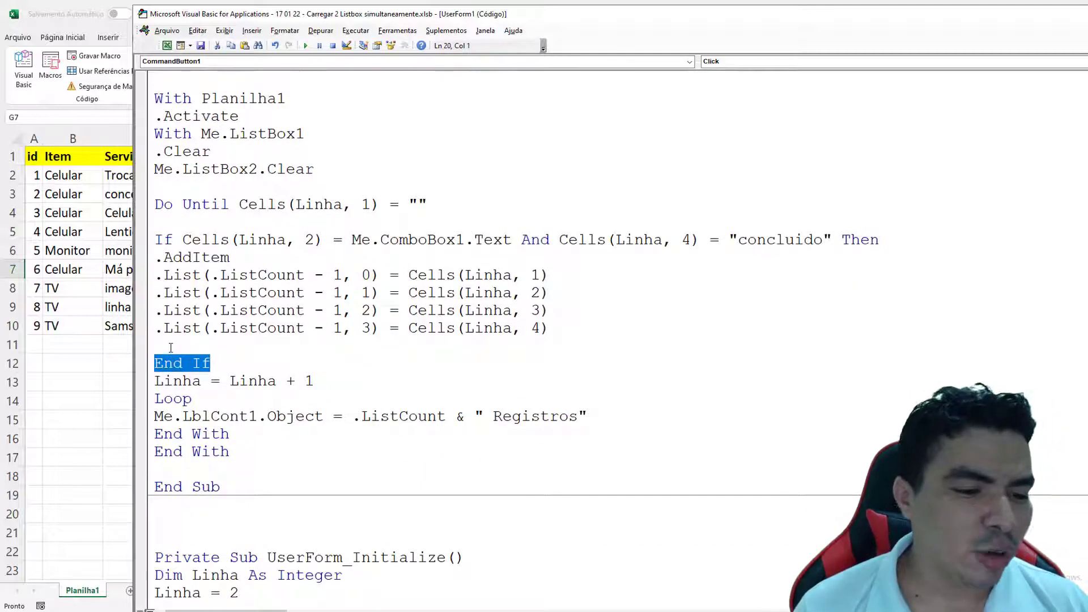
{"action": "left_click", "coordinate": [170, 347]}
{"action": "key", "text": "Return"}
{"action": "key", "text": "Return"}
{"action": "key", "text": "Return"}
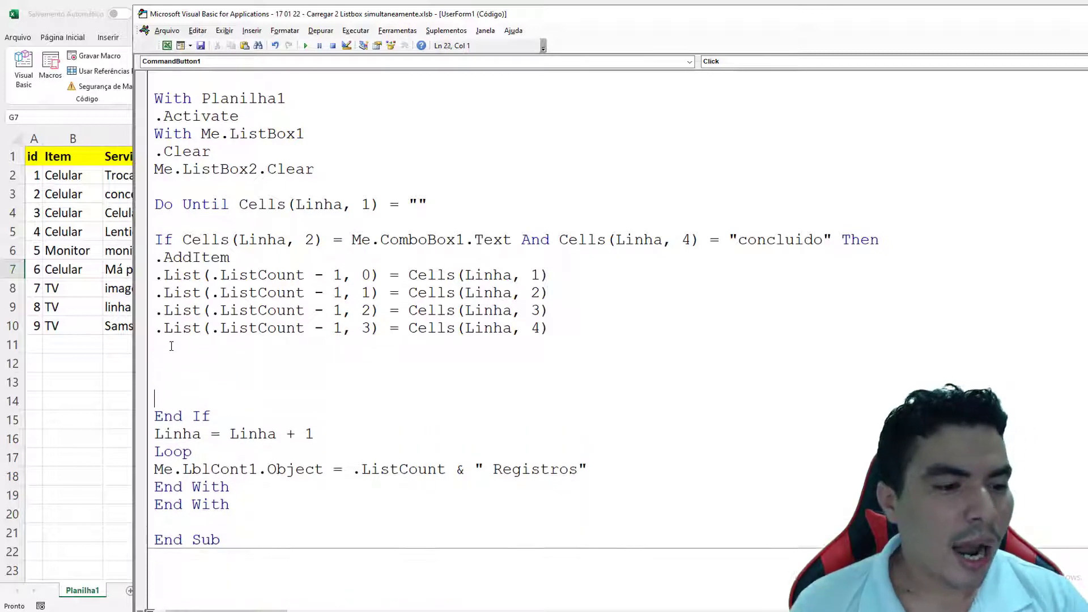
{"action": "key", "text": "Return"}
Step: Paste a copy of the If line above End If as ElseIf, using <> "concluido"
{"action": "left_click_drag", "start_coordinate": [156, 239], "coordinate": [905, 242]}
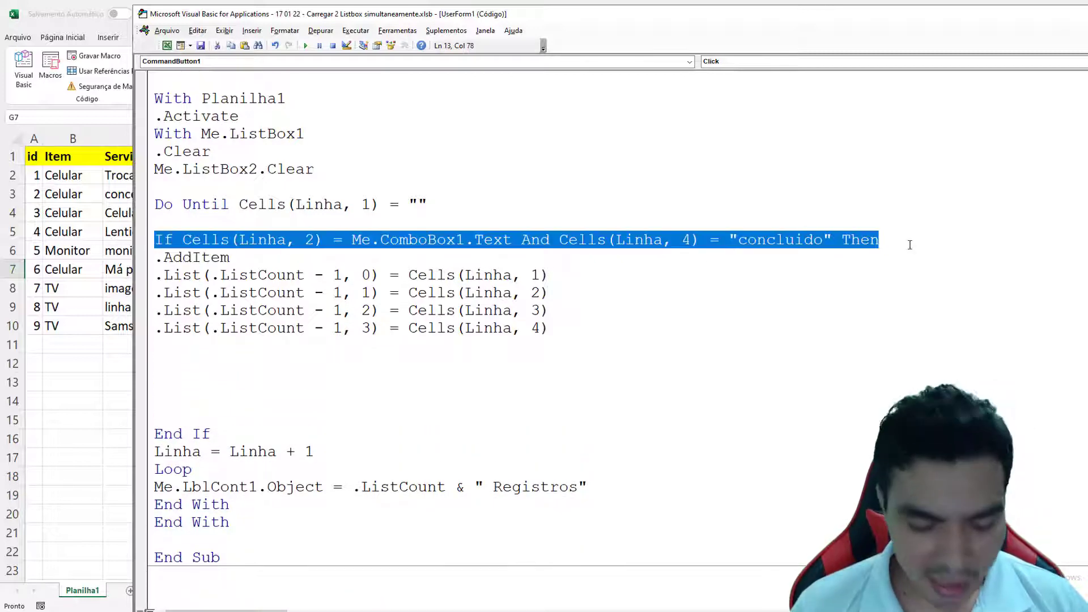
{"action": "key", "text": "ctrl+c"}
{"action": "left_click", "coordinate": [160, 365]}
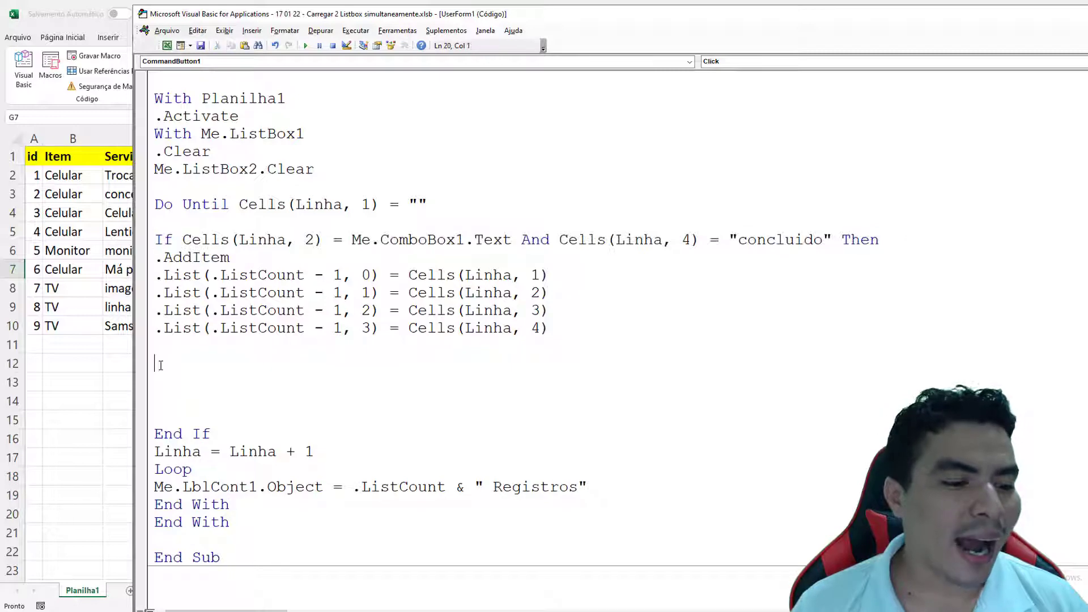
{"action": "key", "text": "ctrl+v"}
{"action": "left_click", "coordinate": [158, 363]}
{"action": "type", "text": "El"}
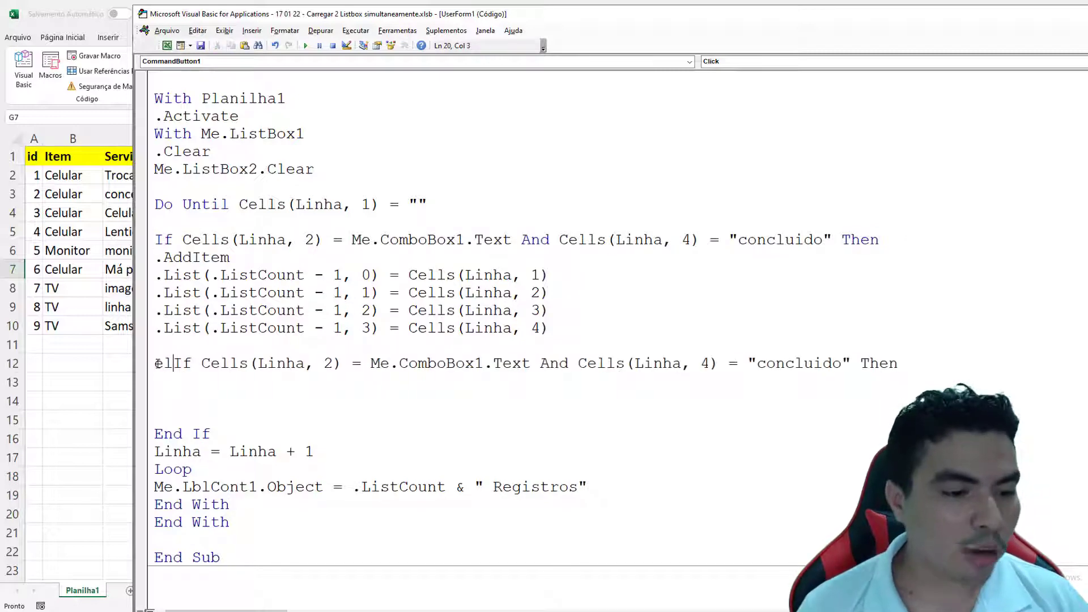
{"action": "type", "text": "se"}
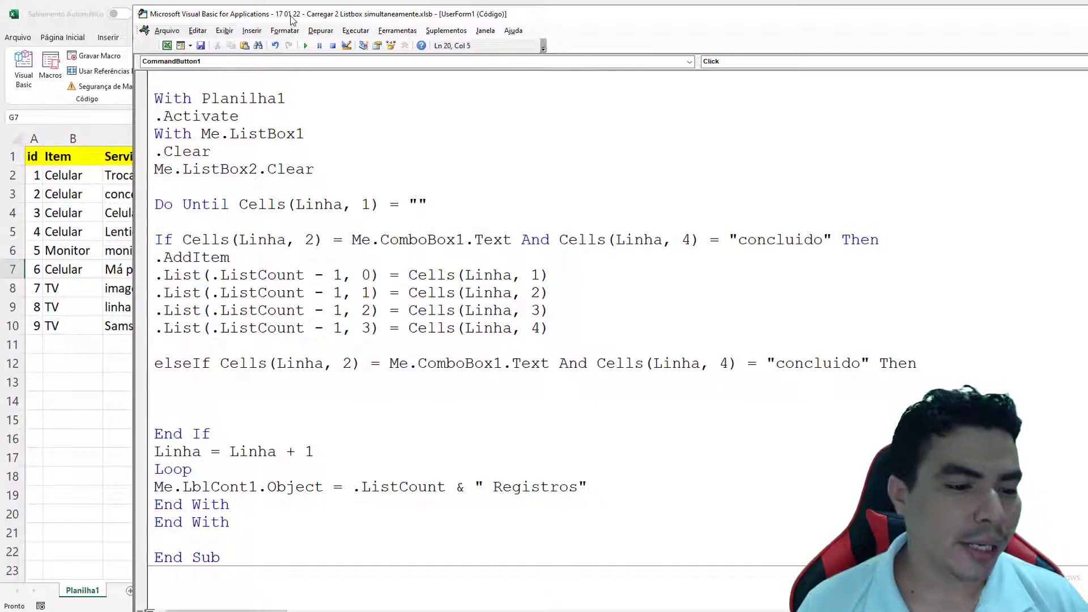
{"action": "left_click_drag", "start_coordinate": [290, 13], "coordinate": [194, 19]}
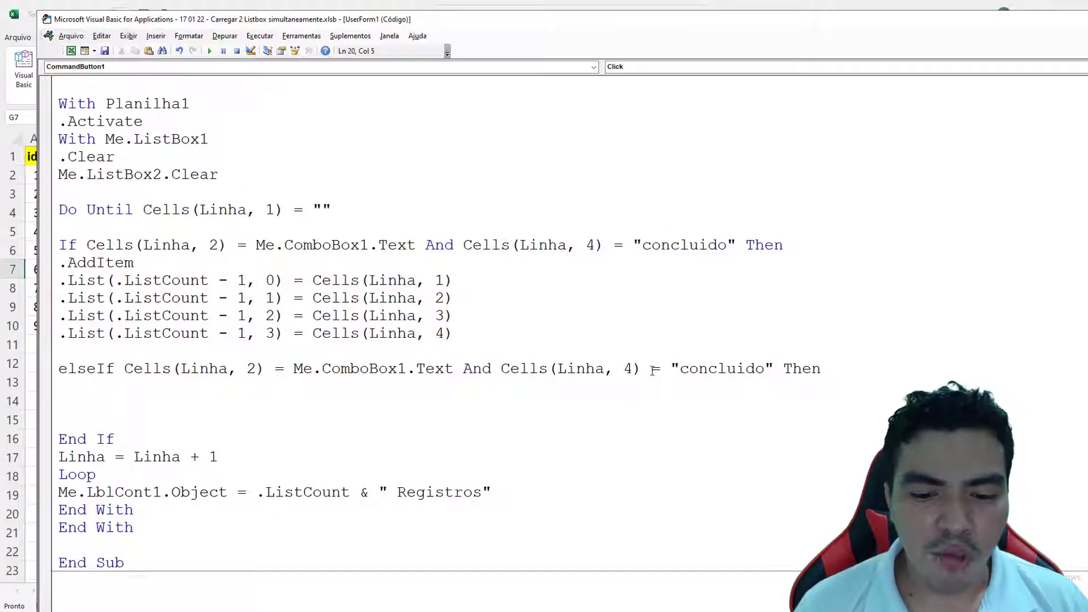
{"action": "double_click", "coordinate": [654, 369]}
{"action": "type", "text": "<"}
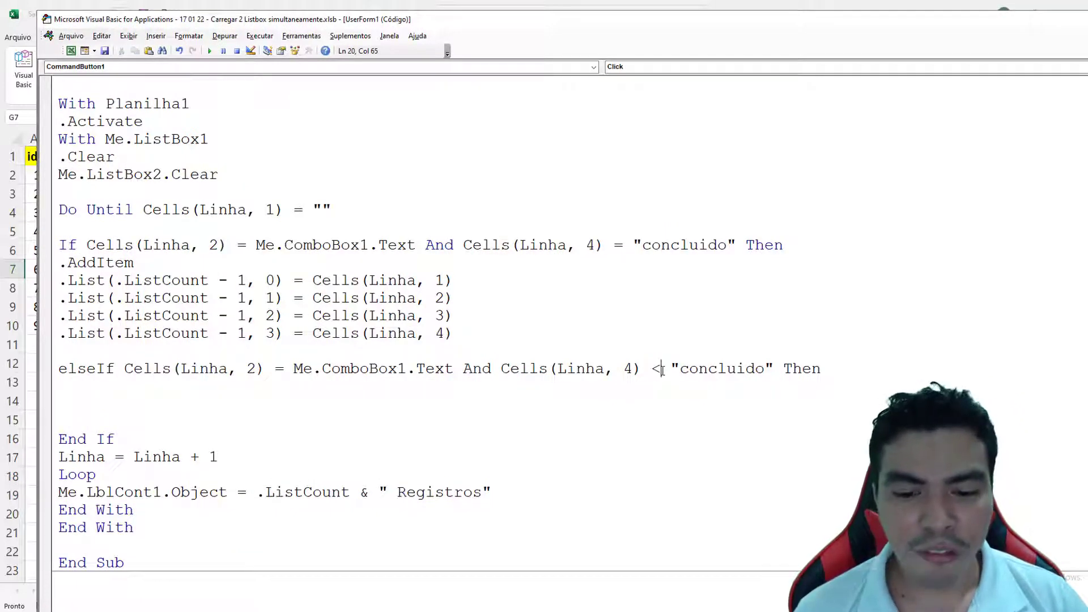
{"action": "type", "text": ">"}
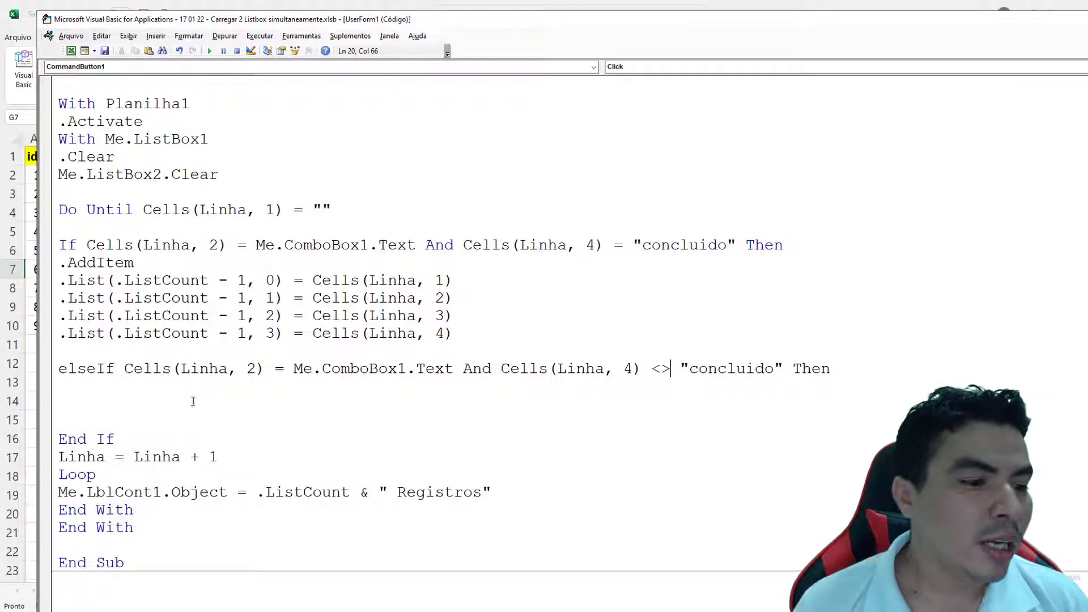
Step: Highlight the original If line, the ListBox1 AddItem block and the new ElseIf line
{"action": "left_click_drag", "start_coordinate": [60, 245], "coordinate": [786, 247]}
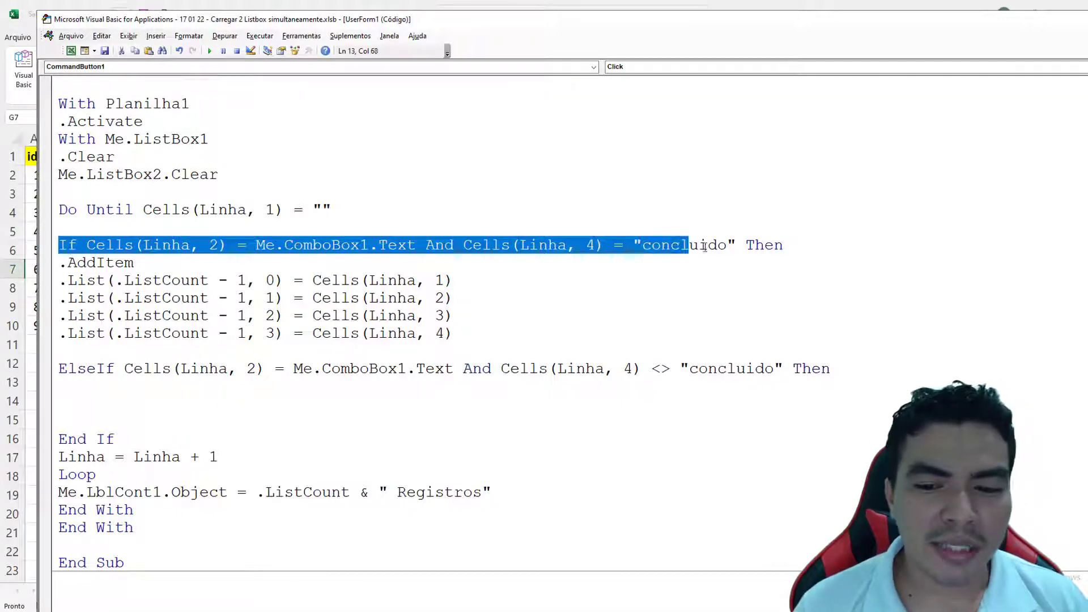
{"action": "mouse_move", "coordinate": [63, 264]}
{"action": "left_mouse_down"}
{"action": "mouse_move", "coordinate": [170, 299]}
{"action": "mouse_move", "coordinate": [441, 346]}
{"action": "left_mouse_up"}
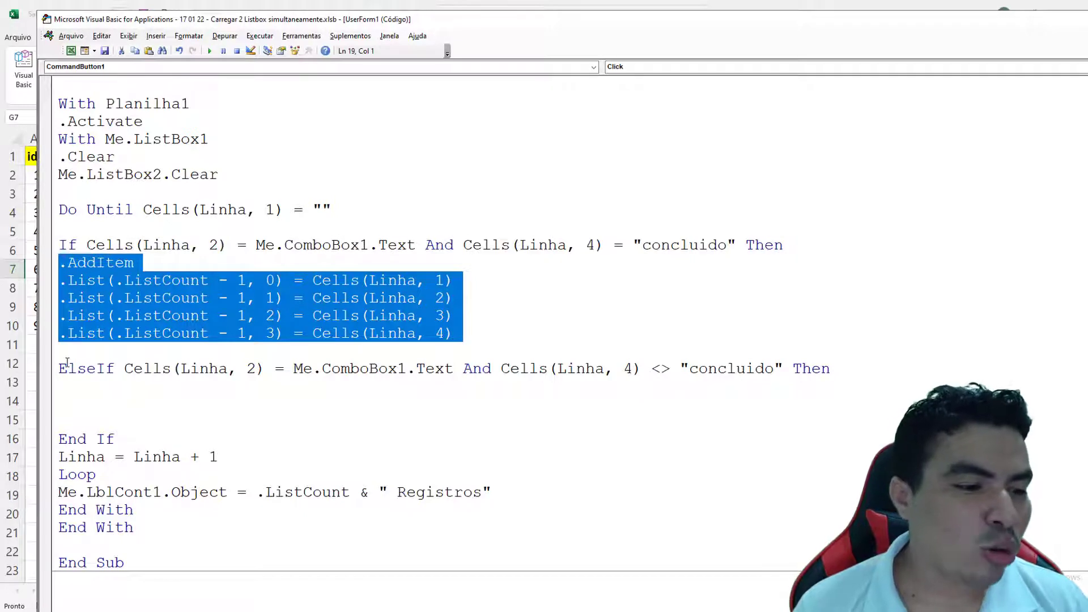
{"action": "left_click_drag", "start_coordinate": [60, 368], "coordinate": [832, 370]}
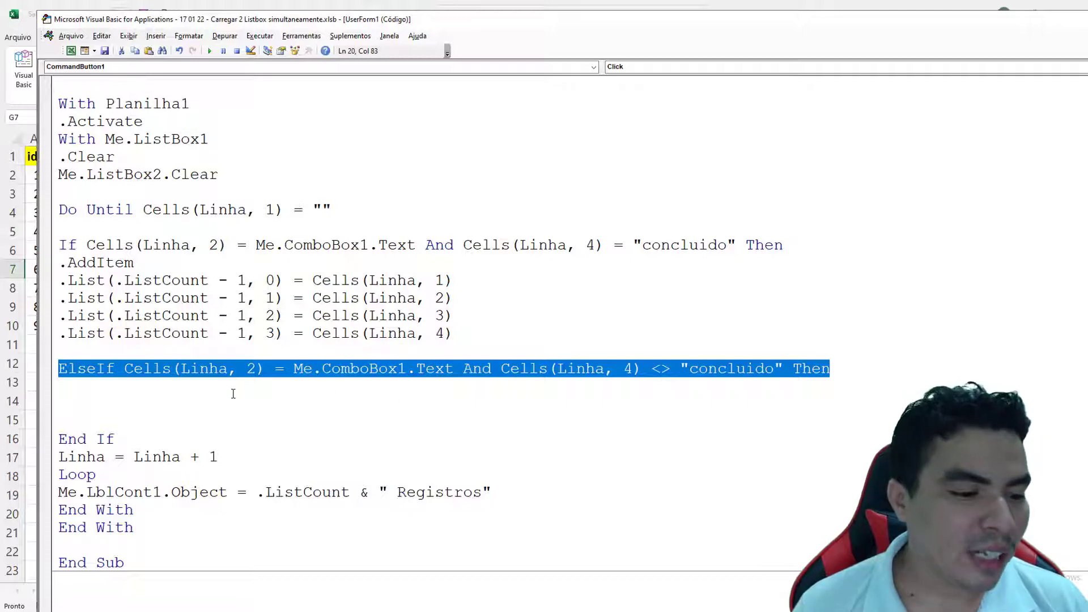
{"action": "left_click", "coordinate": [138, 401]}
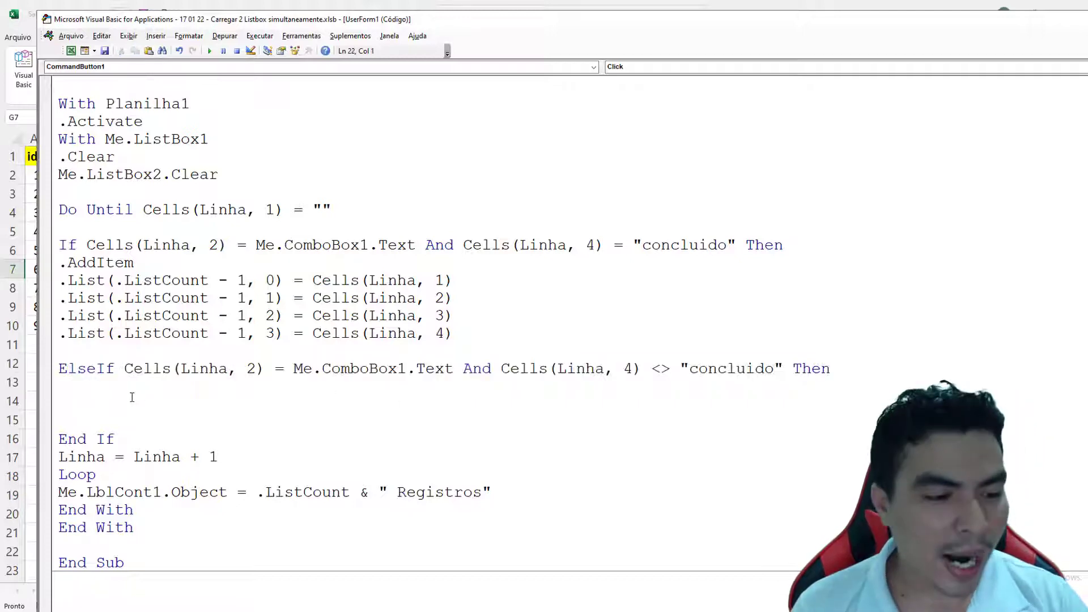
Step: Under ElseIf, add a With Me.ListBox2 block with the pasted AddItem and List lines, closed by End With
{"action": "key", "text": "Return"}
{"action": "key", "text": "Return"}
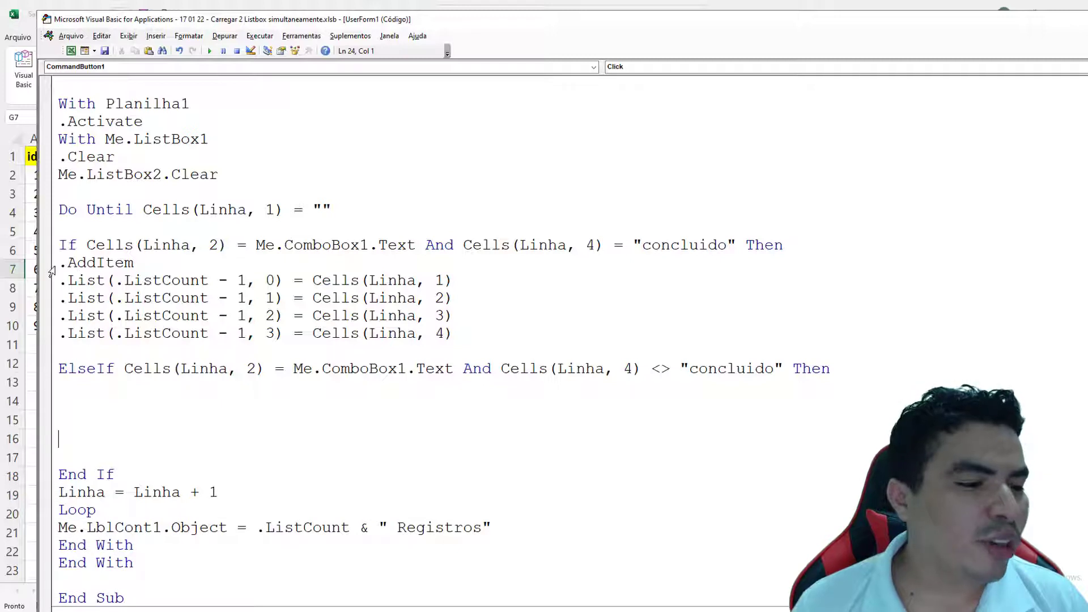
{"action": "mouse_move", "coordinate": [62, 264]}
{"action": "left_mouse_down"}
{"action": "mouse_move", "coordinate": [454, 334]}
{"action": "mouse_move", "coordinate": [202, 280]}
{"action": "mouse_move", "coordinate": [62, 263]}
{"action": "left_mouse_up"}
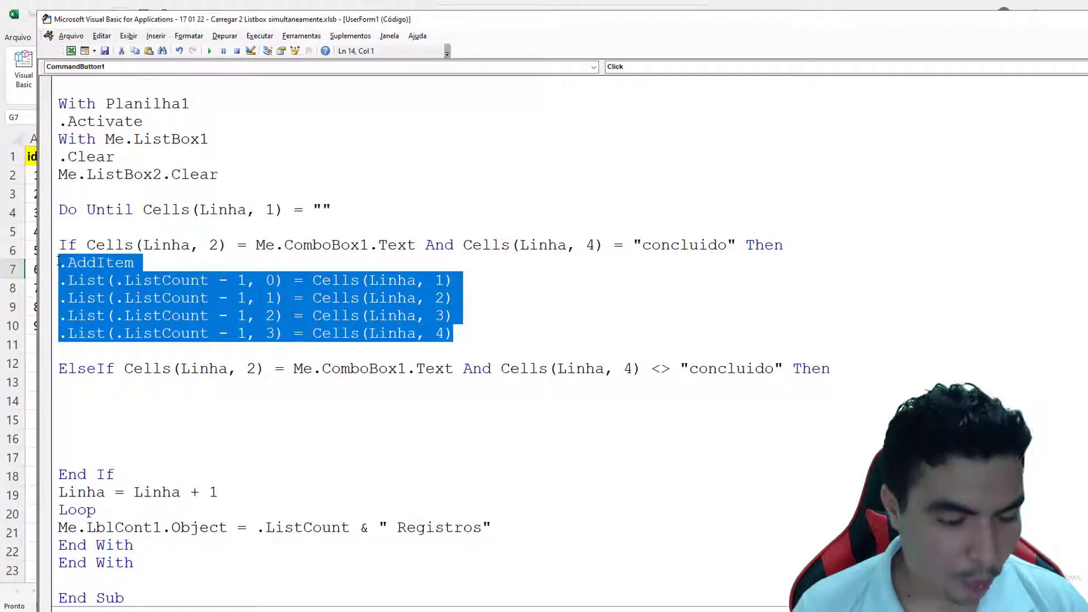
{"action": "left_click", "coordinate": [74, 402]}
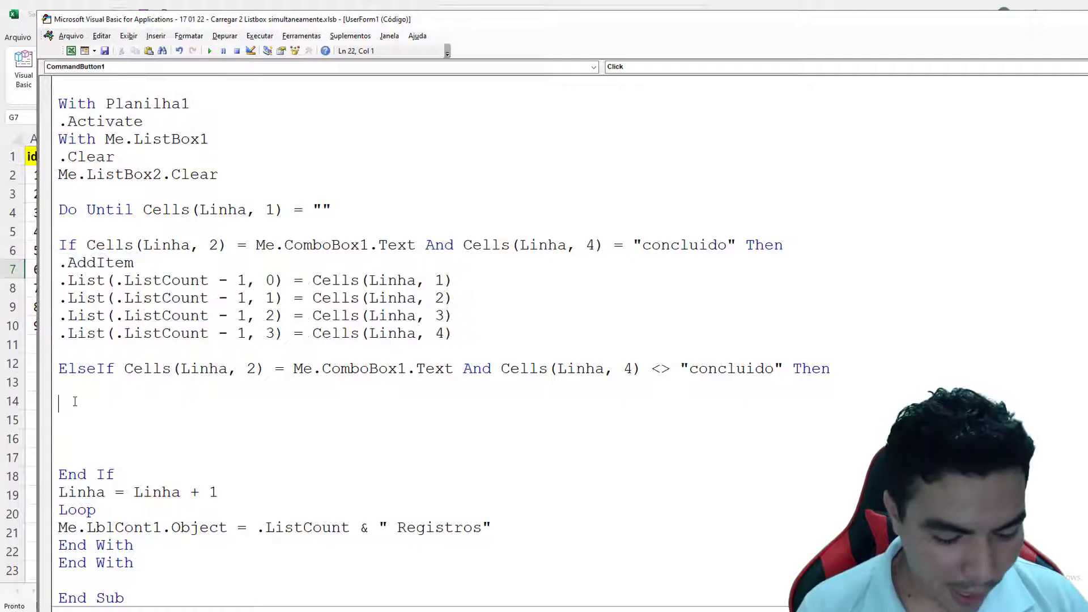
{"action": "type", "text": "with "}
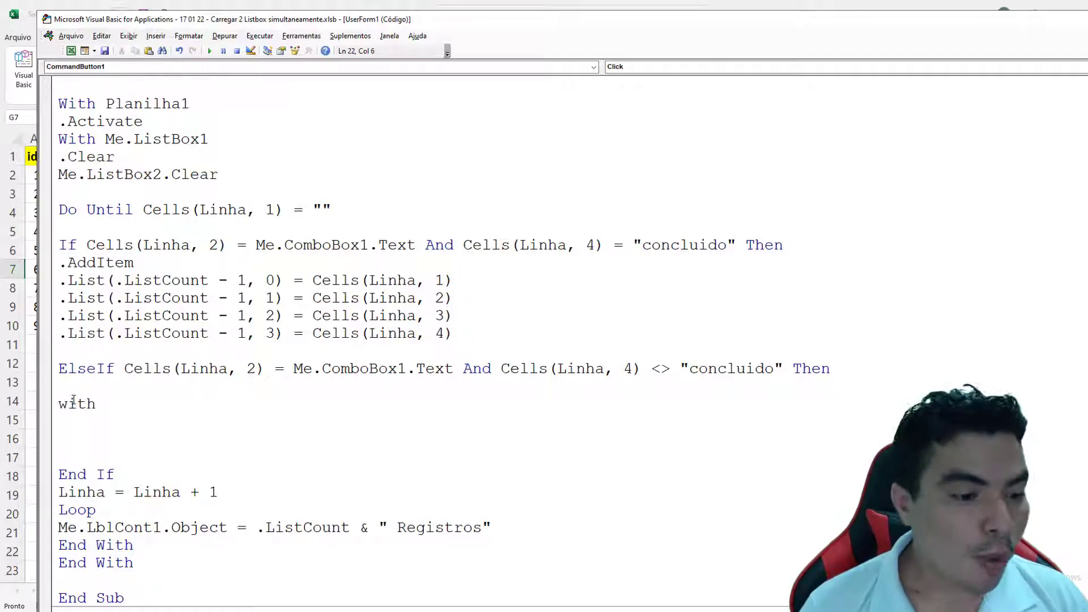
{"action": "type", "text": " me.li"}
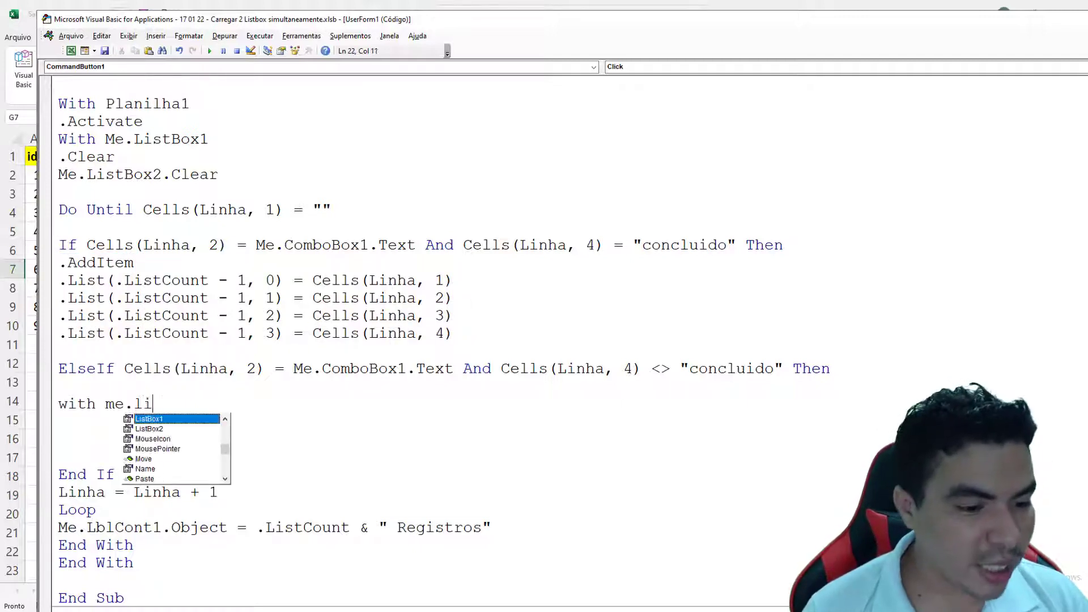
{"action": "type", "text": "s"}
{"action": "key", "text": "Down"}
{"action": "key", "text": "Tab"}
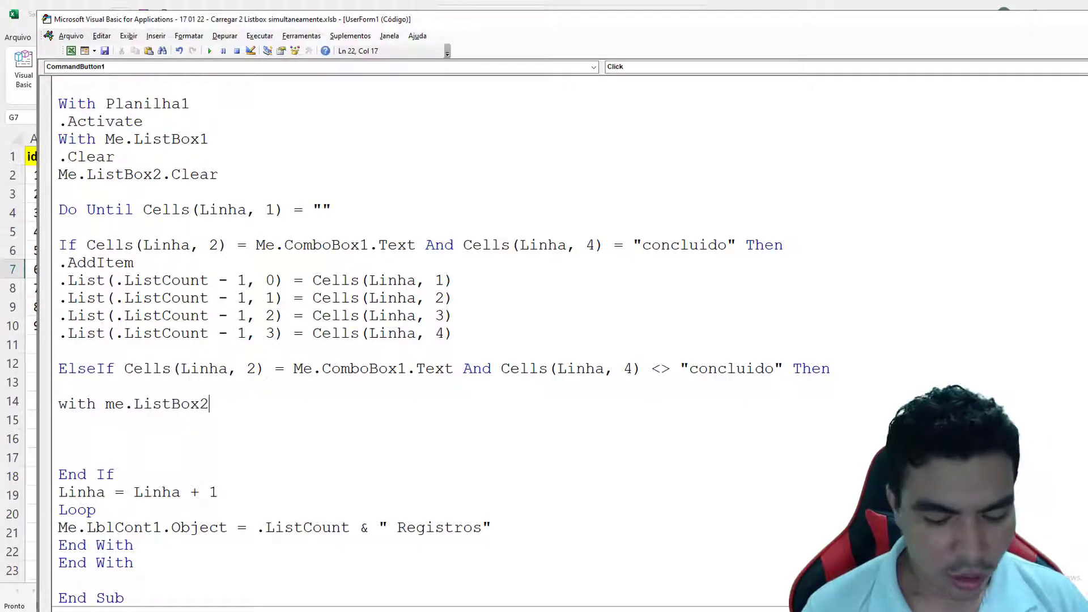
{"action": "key", "text": "Return"}
{"action": "key", "text": "ctrl+v"}
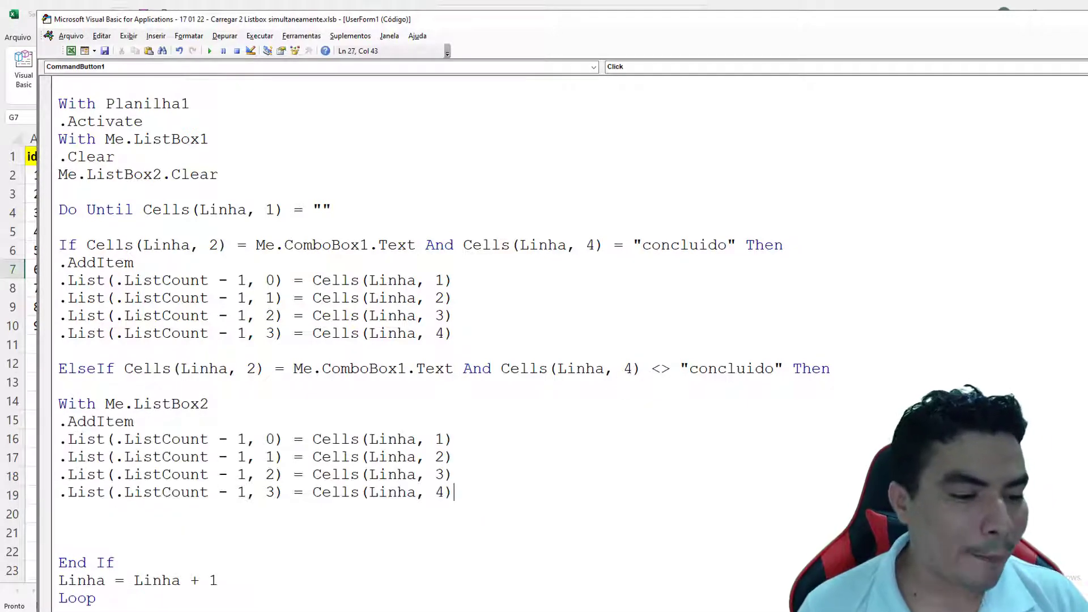
{"action": "scroll", "coordinate": [88, 480], "scroll_direction": "down", "scroll_amount": 1}
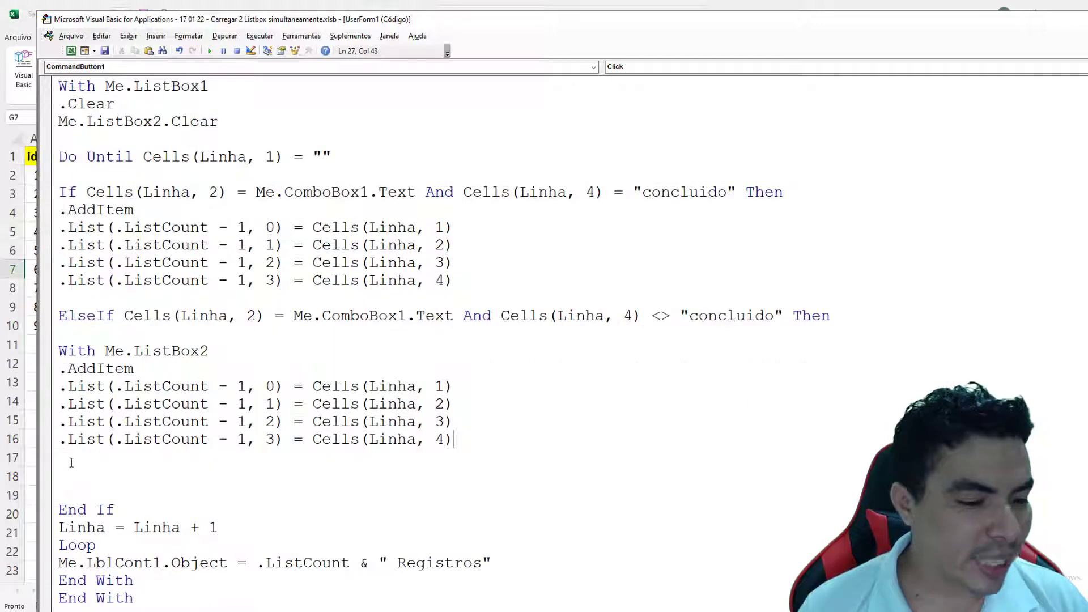
{"action": "left_click", "coordinate": [70, 461]}
{"action": "type", "text": "end with"}
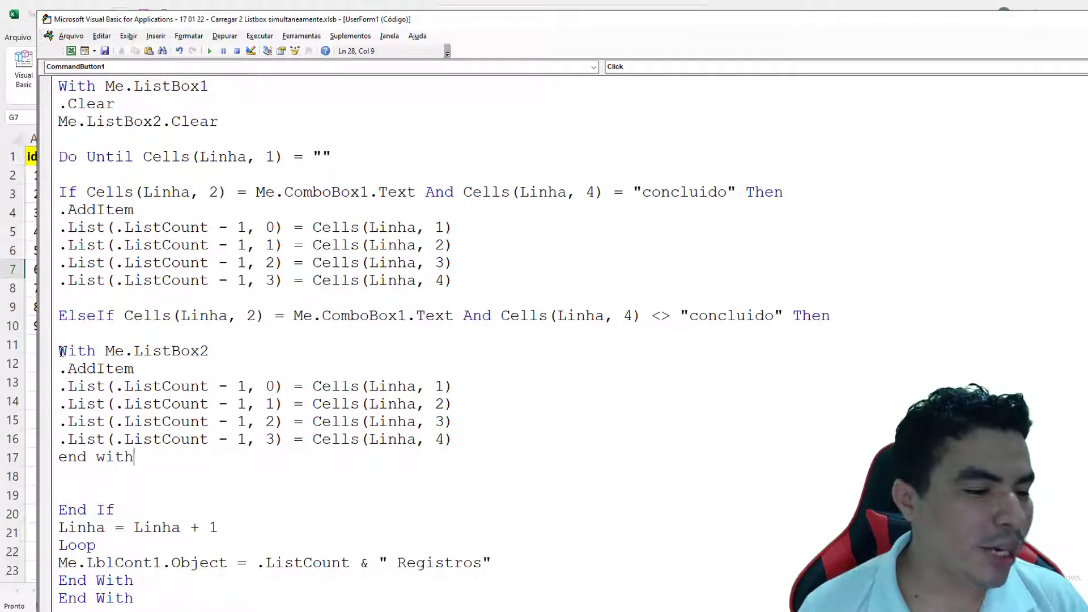
Step: Highlight the With, If, ElseIf, End If, Linha = Linha + 1 and LblCont1 lines to explain them
{"action": "left_click_drag", "start_coordinate": [60, 351], "coordinate": [91, 352]}
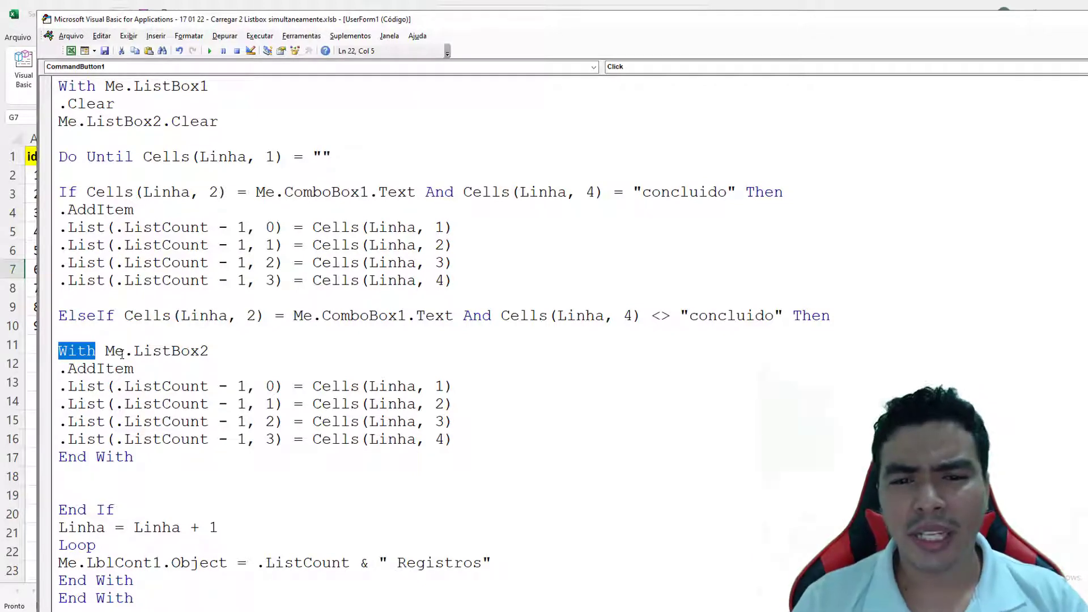
{"action": "left_click", "coordinate": [272, 354]}
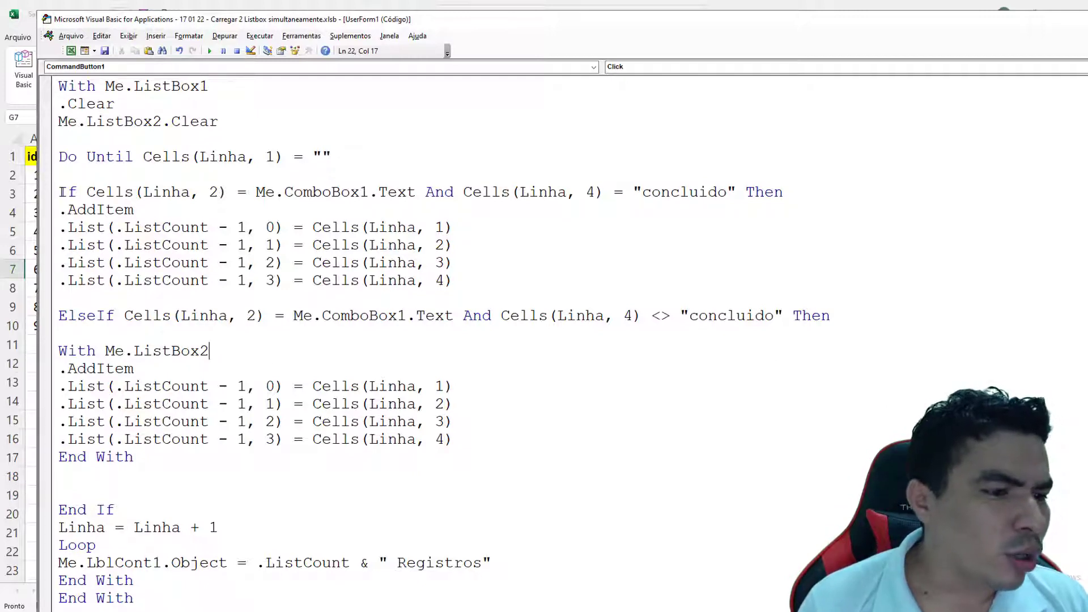
{"action": "double_click", "coordinate": [66, 192]}
{"action": "left_click_drag", "start_coordinate": [57, 316], "coordinate": [114, 315]}
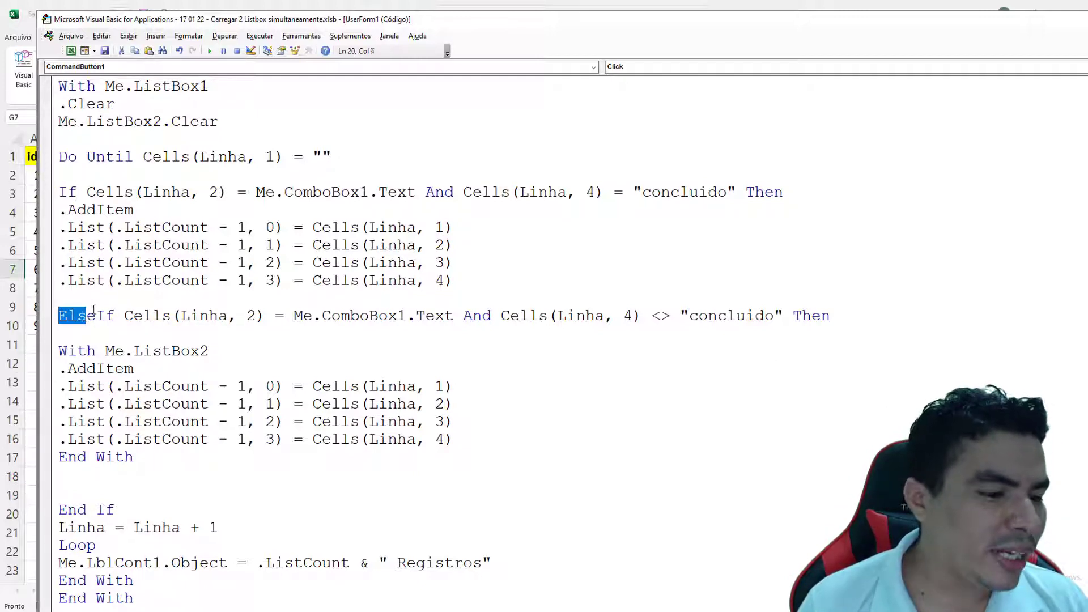
{"action": "left_click_drag", "start_coordinate": [114, 509], "coordinate": [59, 508]}
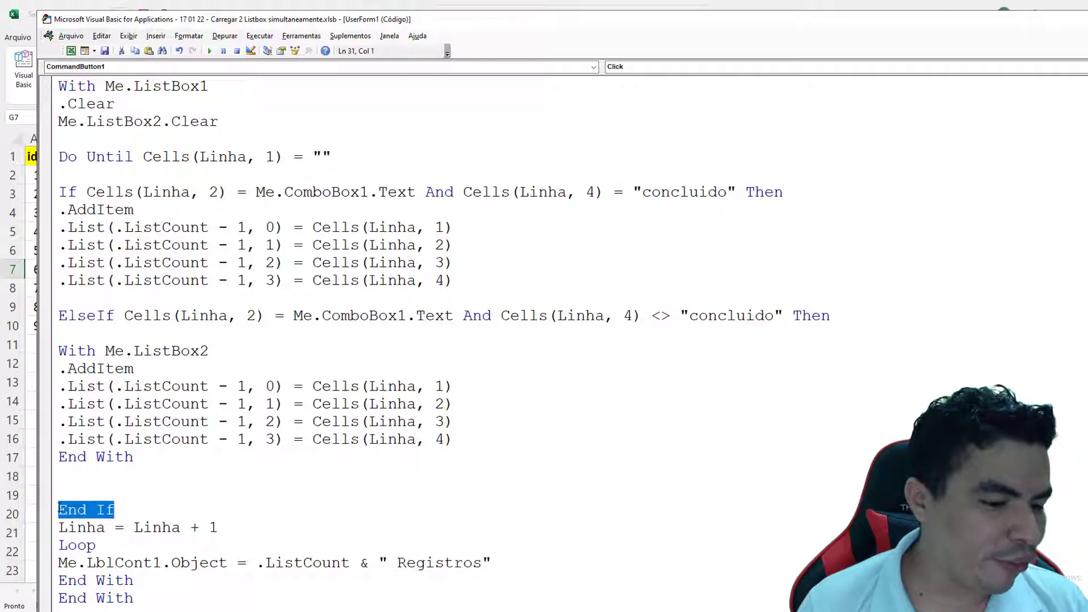
{"action": "left_click_drag", "start_coordinate": [218, 528], "coordinate": [59, 527]}
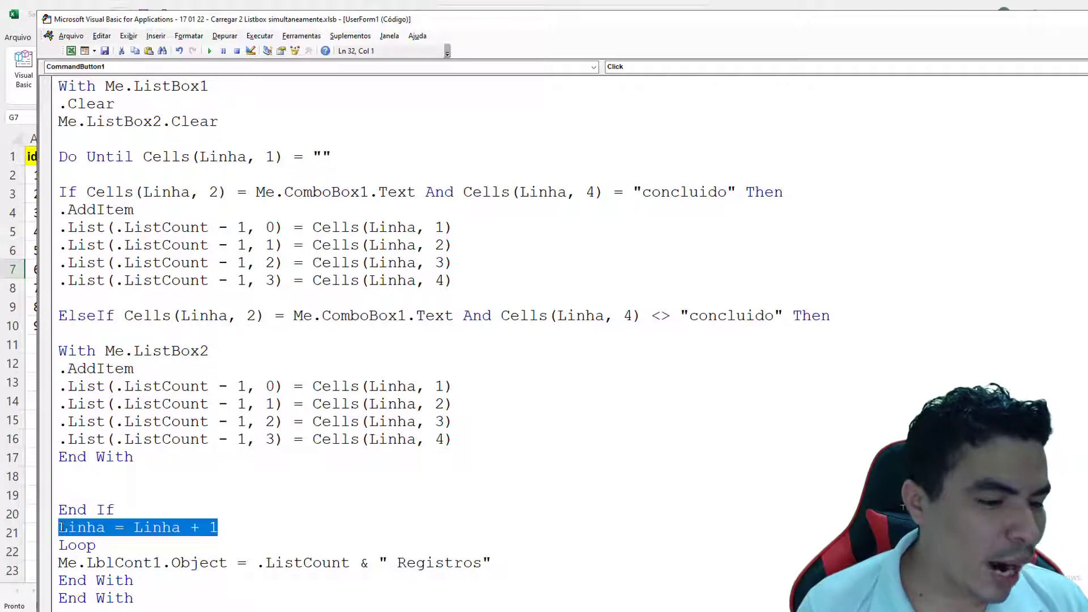
{"action": "scroll", "coordinate": [119, 459], "scroll_direction": "down", "scroll_amount": 1}
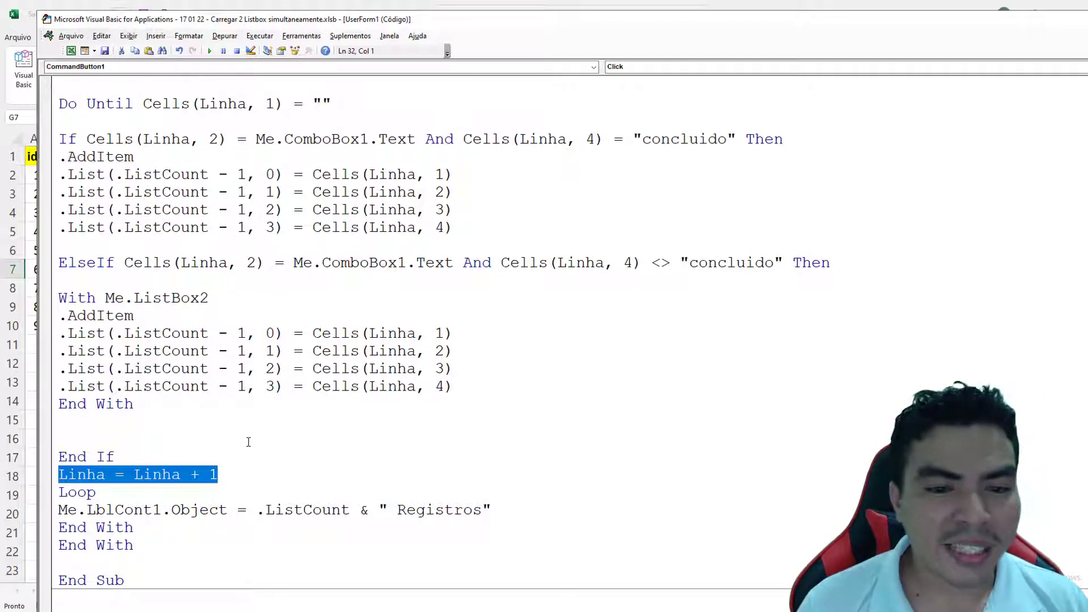
{"action": "left_click_drag", "start_coordinate": [514, 510], "coordinate": [63, 508]}
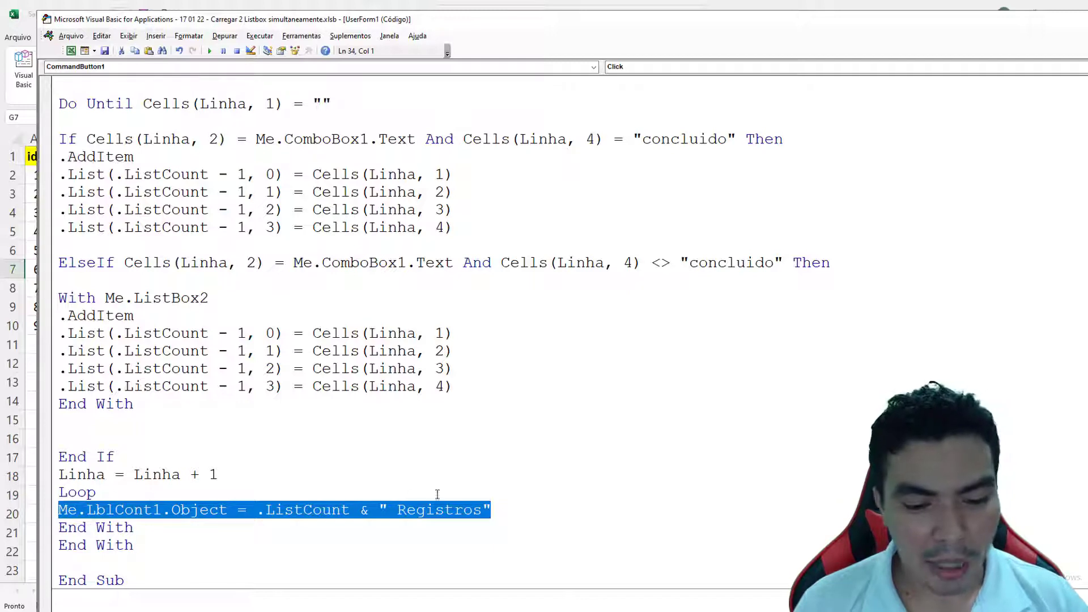
Step: Below the LblCont1 line, add Me.LblCont2.Object = Me.ListBox2.ListCount & " Registros"
{"action": "left_click", "coordinate": [501, 506]}
{"action": "key", "text": "Return"}
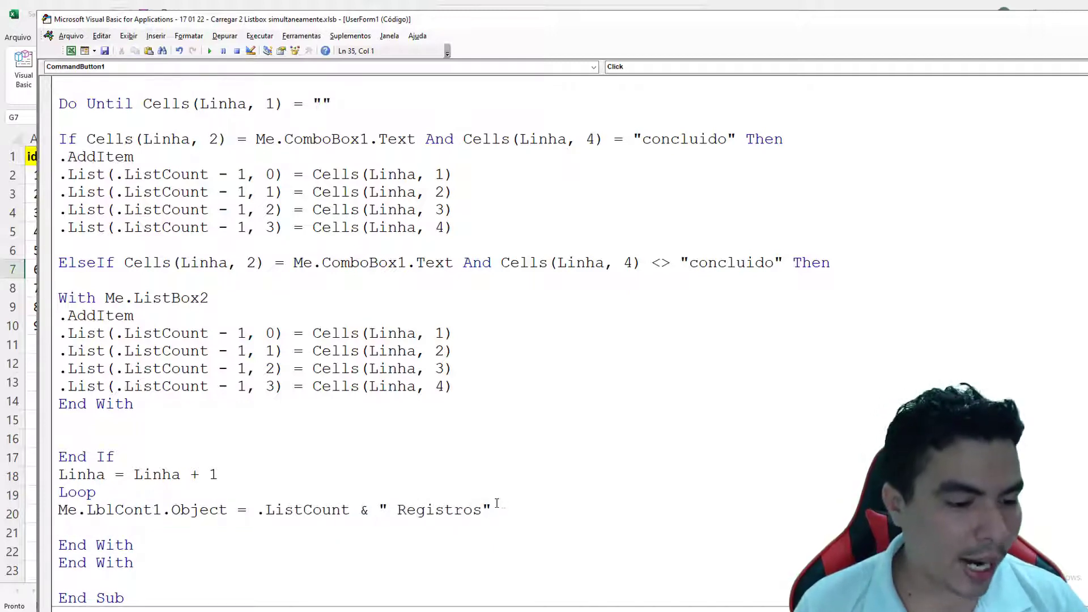
{"action": "type", "text": "Me.LblCont1.Object = .ListCount & \" Registros\""}
{"action": "left_click_drag", "start_coordinate": [152, 527], "coordinate": [162, 527]}
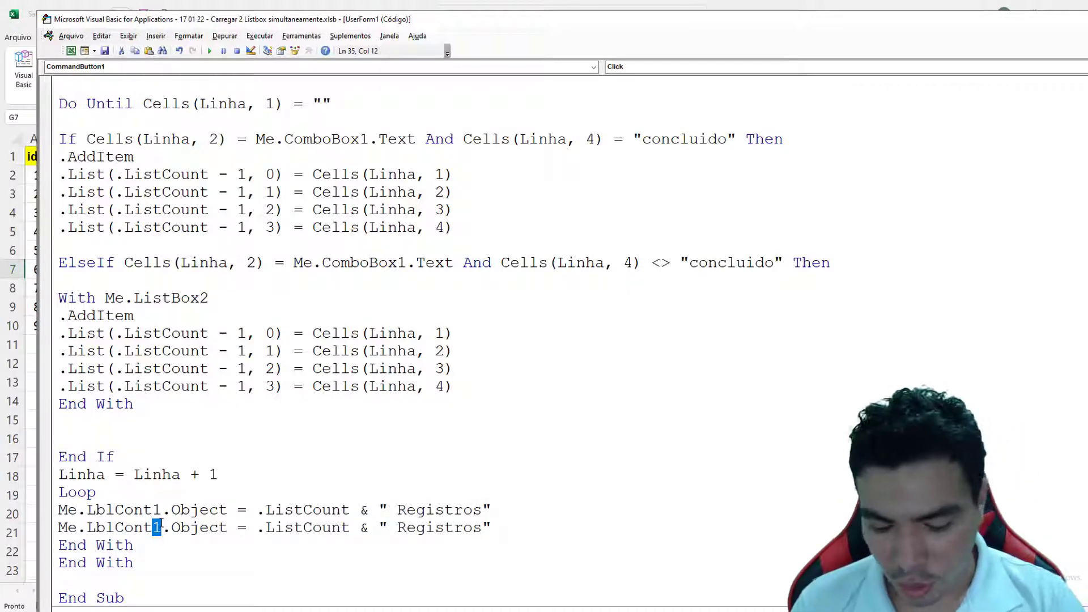
{"action": "type", "text": "2"}
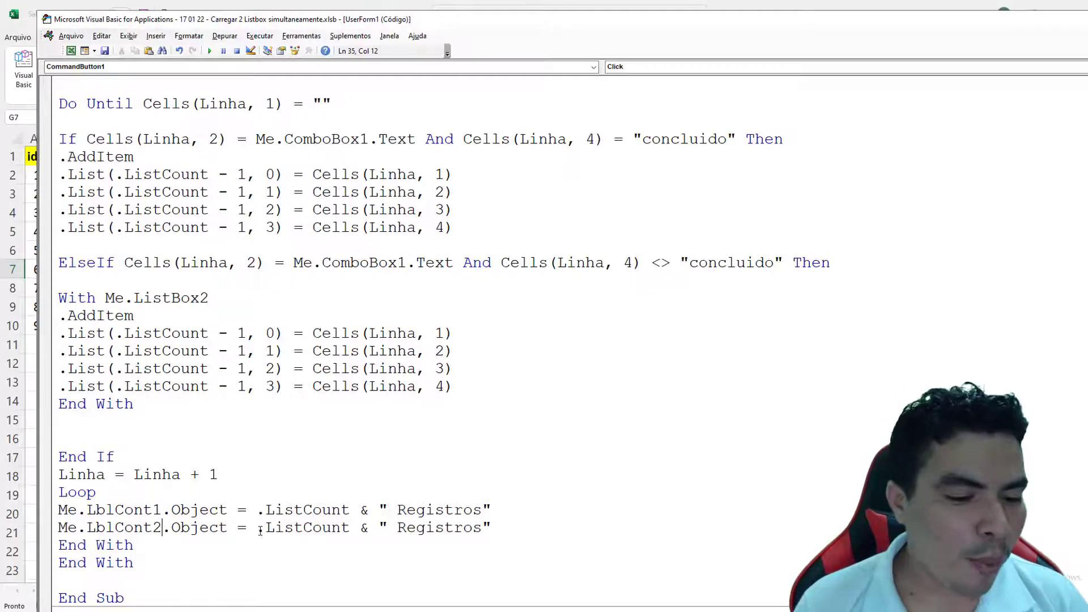
{"action": "left_click_drag", "start_coordinate": [258, 527], "coordinate": [350, 527]}
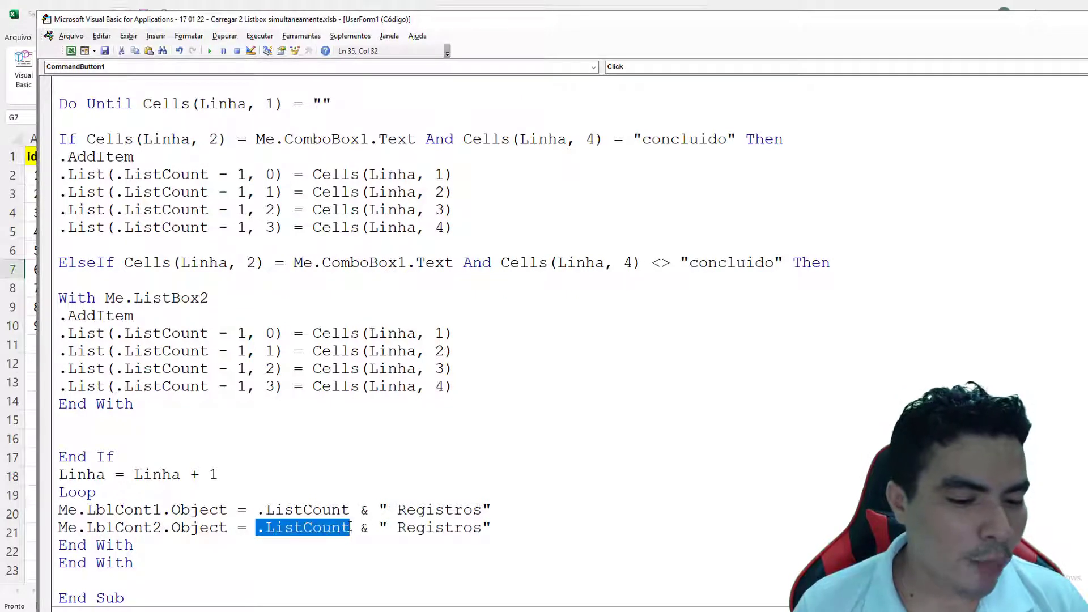
{"action": "left_click", "coordinate": [254, 531]}
{"action": "type", "text": "me"}
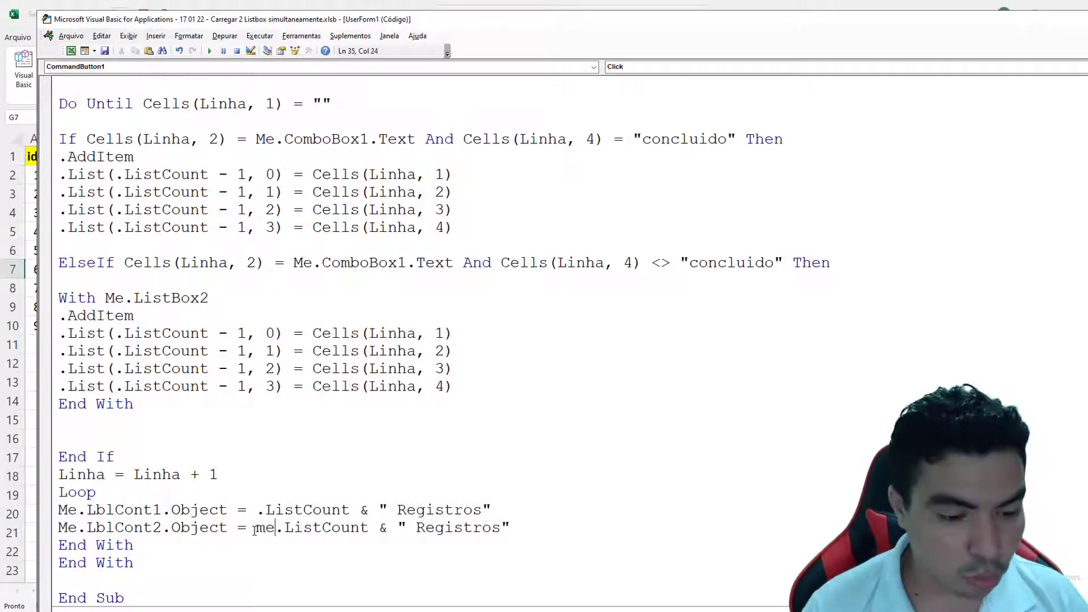
{"action": "type", "text": ".list"}
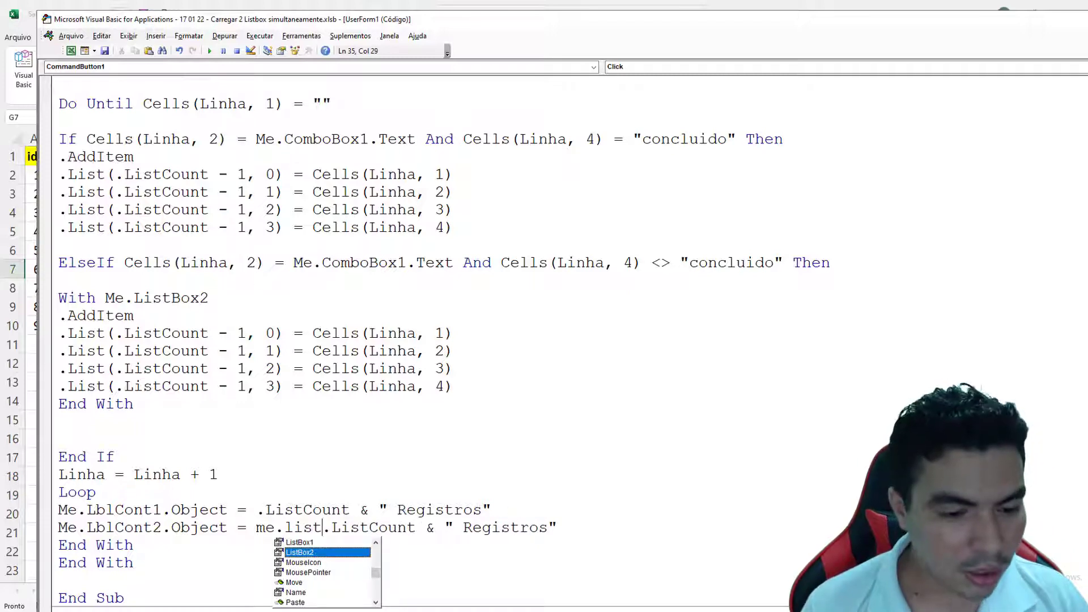
{"action": "key", "text": "Tab"}
{"action": "left_click", "coordinate": [286, 424]}
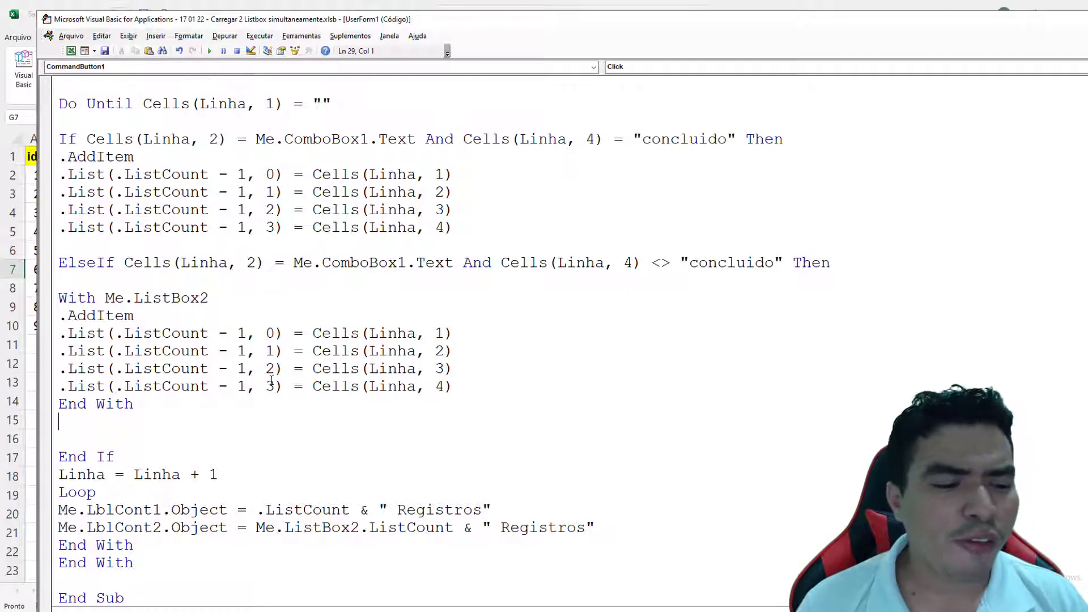
{"action": "scroll", "coordinate": [271, 381], "scroll_direction": "down", "scroll_amount": 2}
{"action": "scroll", "coordinate": [271, 381], "scroll_direction": "down", "scroll_amount": 1}
{"action": "scroll", "coordinate": [271, 380], "scroll_direction": "up", "scroll_amount": 3}
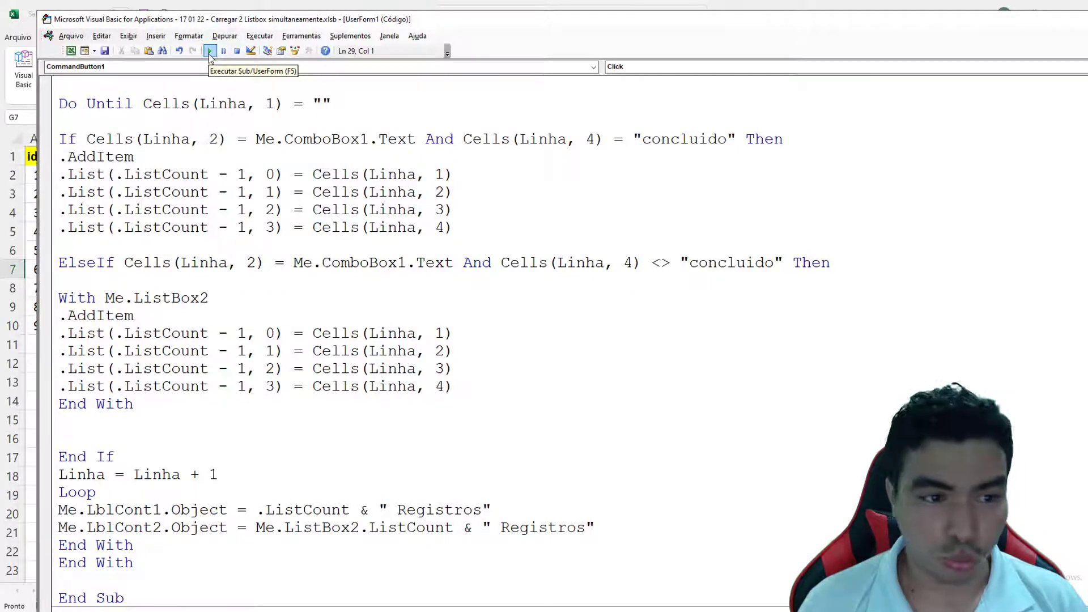
Step: Run UserForm1 and search Celular, splitting its records between the two lists
{"action": "left_click", "coordinate": [211, 51]}
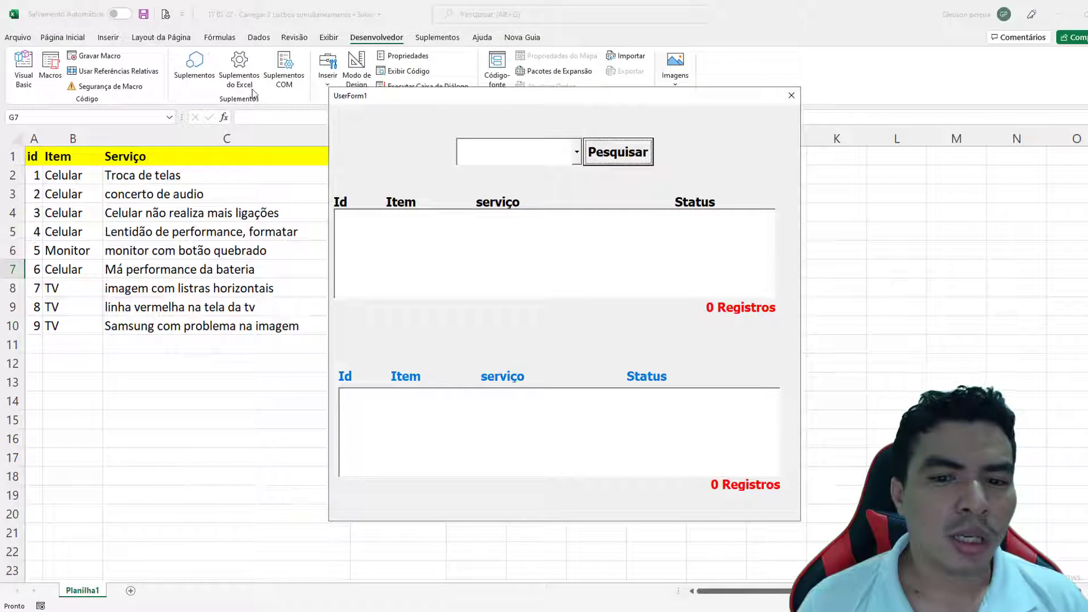
{"action": "left_click", "coordinate": [575, 159]}
{"action": "left_click", "coordinate": [546, 177]}
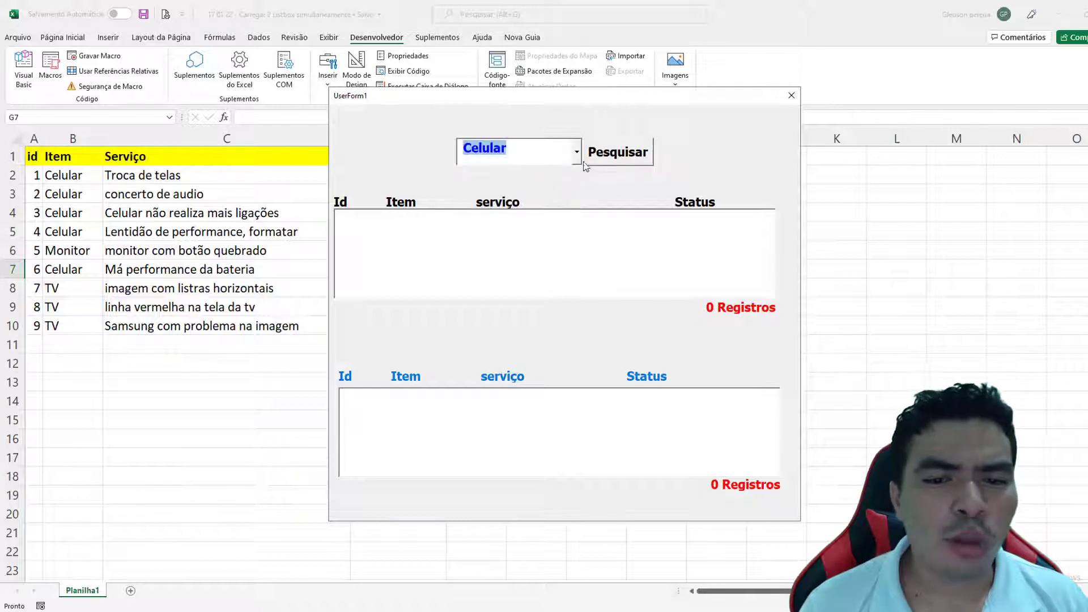
{"action": "left_click", "coordinate": [614, 164]}
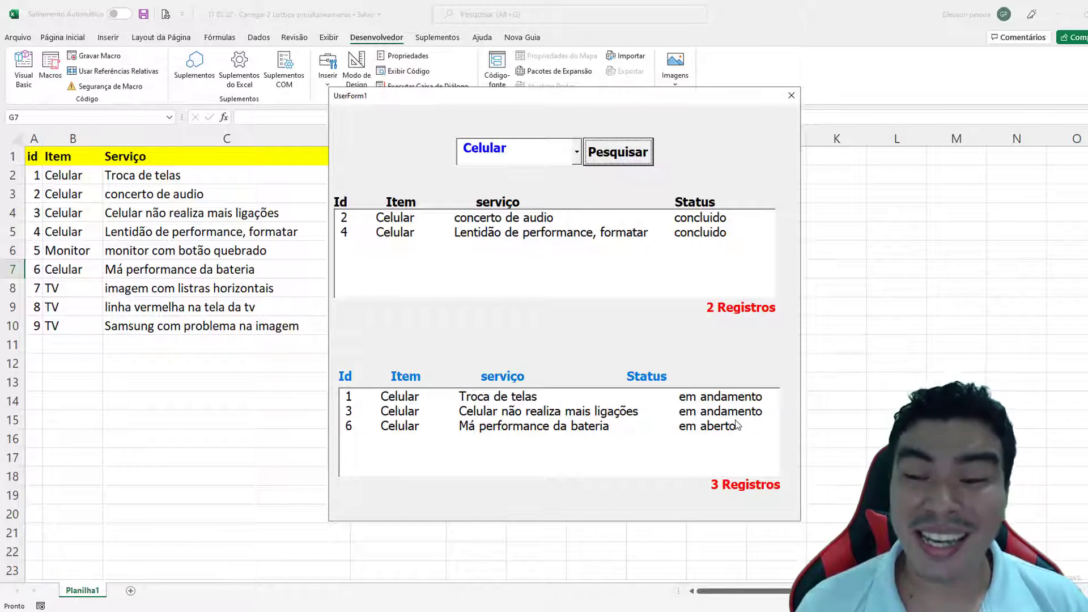
Step: Search Monitor, then TV, which shows one concluido record above and two others below
{"action": "left_click", "coordinate": [576, 152]}
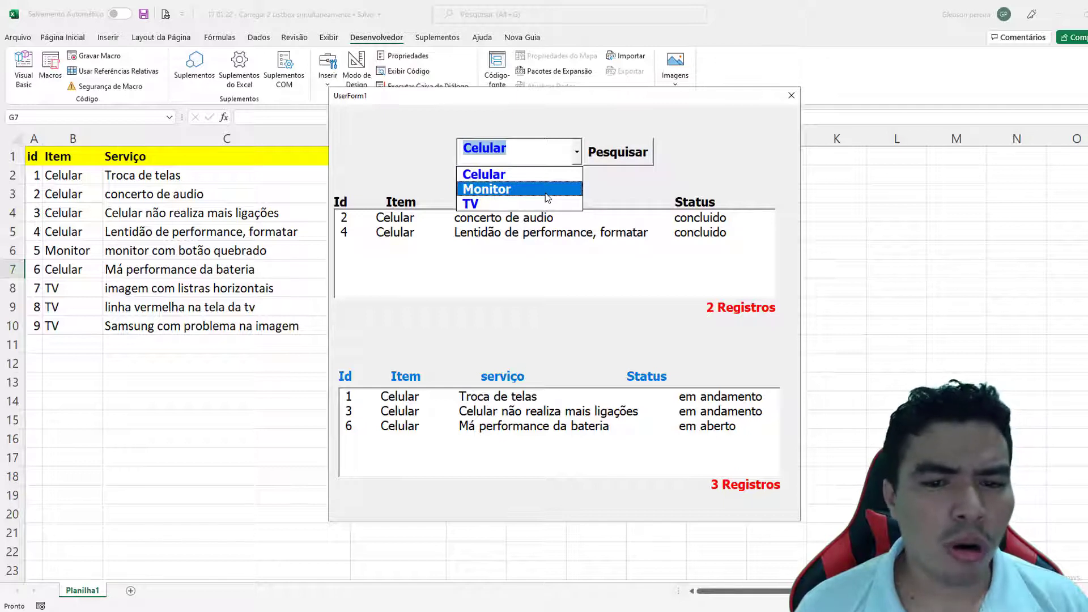
{"action": "left_click", "coordinate": [547, 190]}
{"action": "left_click", "coordinate": [618, 161]}
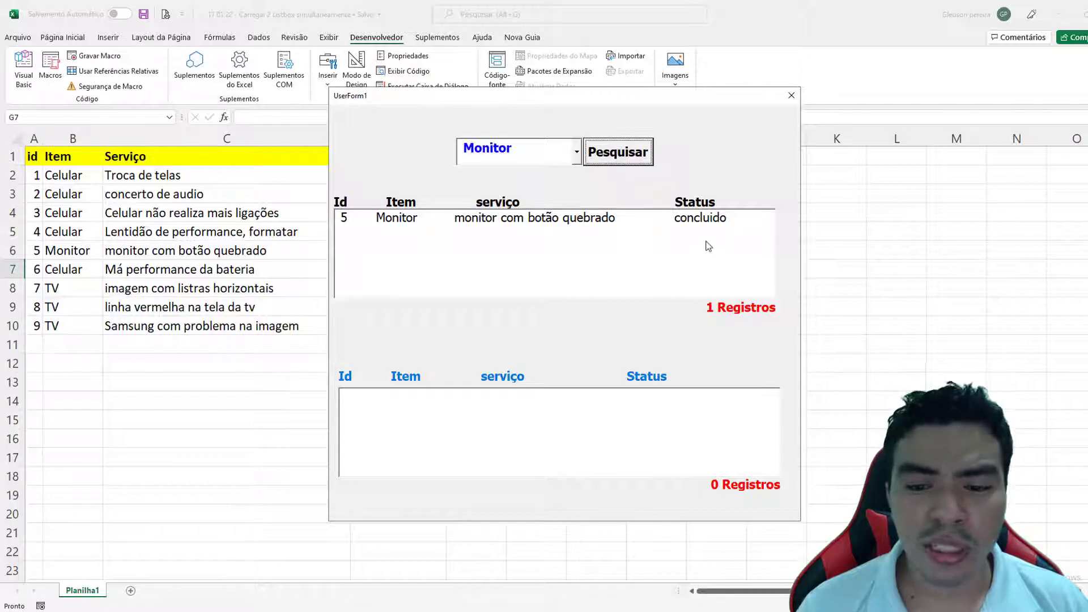
{"action": "left_click", "coordinate": [577, 162]}
{"action": "left_click", "coordinate": [543, 210]}
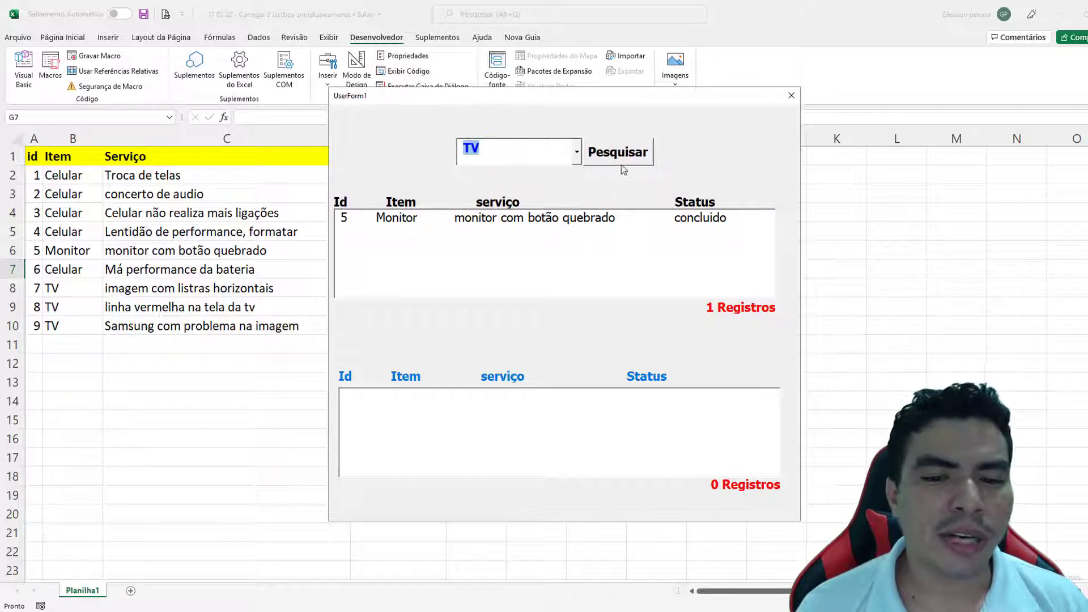
{"action": "left_click", "coordinate": [623, 160]}
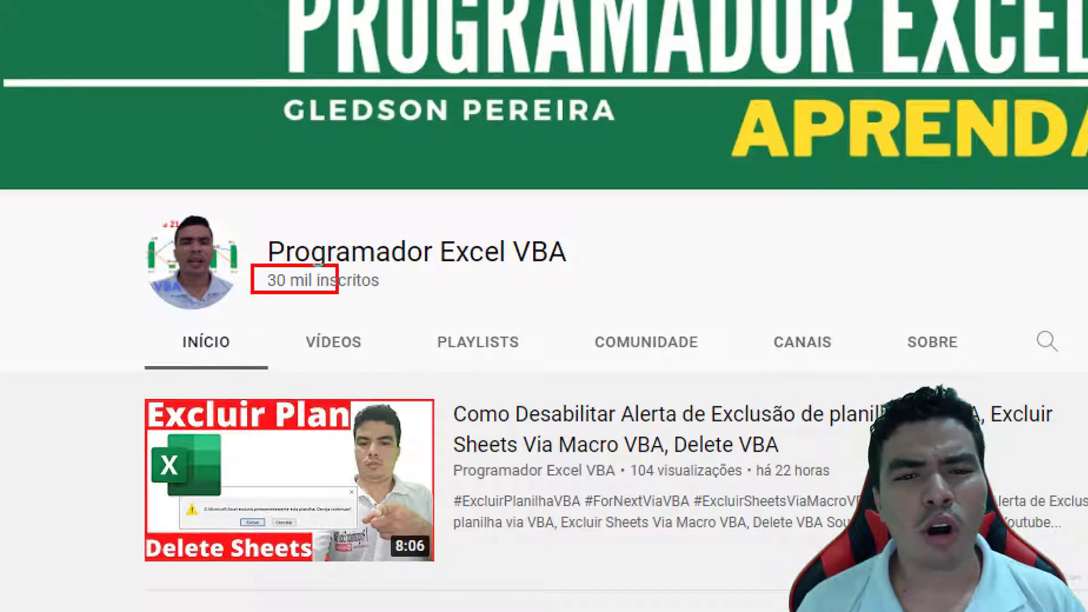
Step: Mark the 30 mil inscritos subscriber count with a red box and an arrow
{"action": "left_click_drag", "start_coordinate": [252, 265], "coordinate": [402, 296]}
{"action": "left_click_drag", "start_coordinate": [283, 291], "coordinate": [337, 369]}
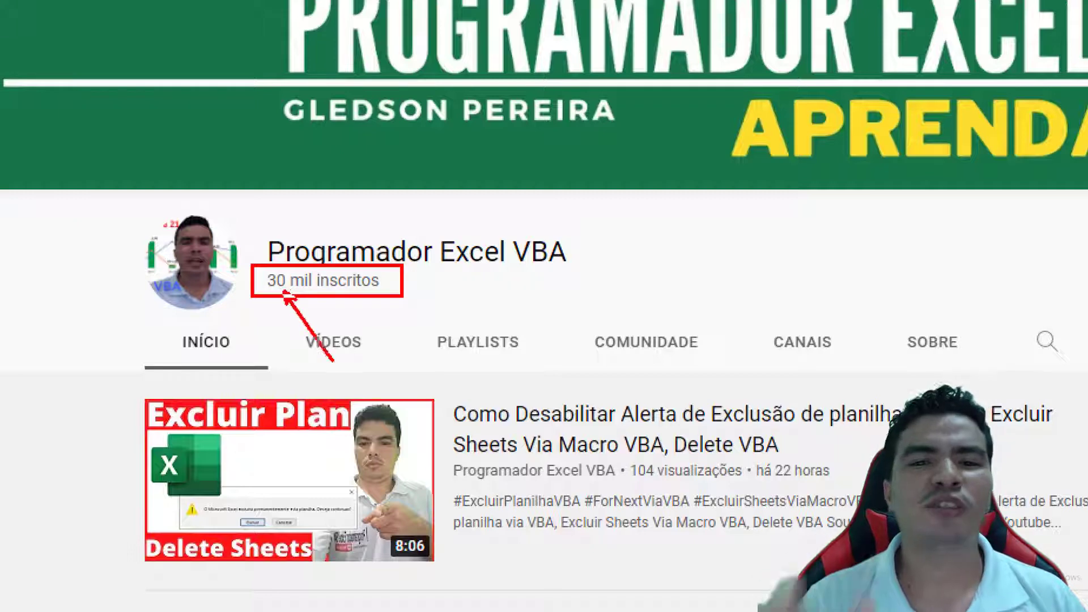